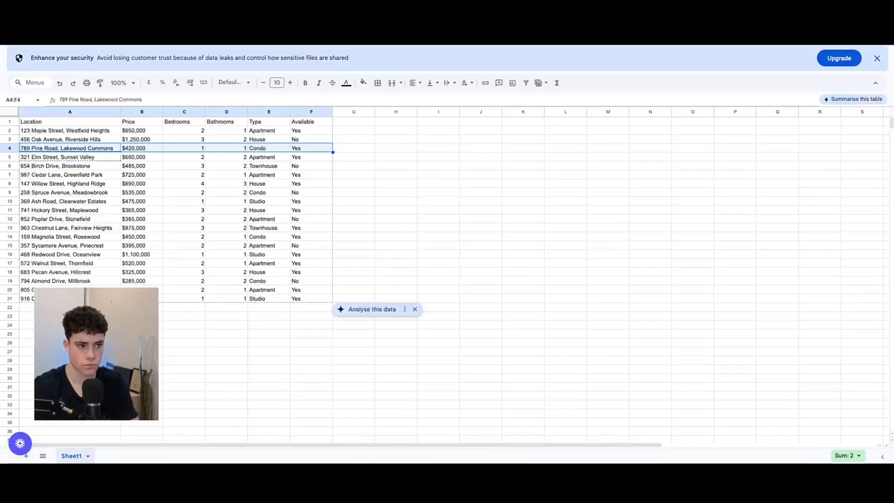
- Examine the condo listing in row 4 of the property spreadsheet, from Location through Available
click(45, 168)
click(9, 148)
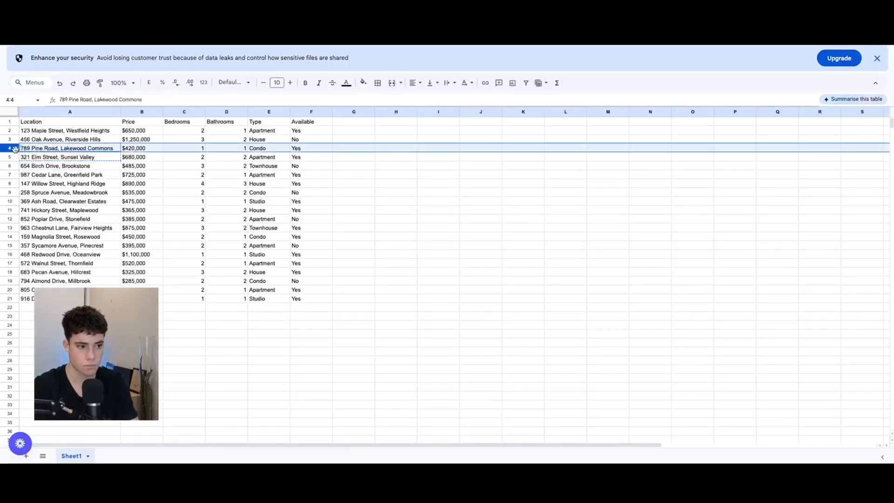
drag(25, 149, 302, 150)
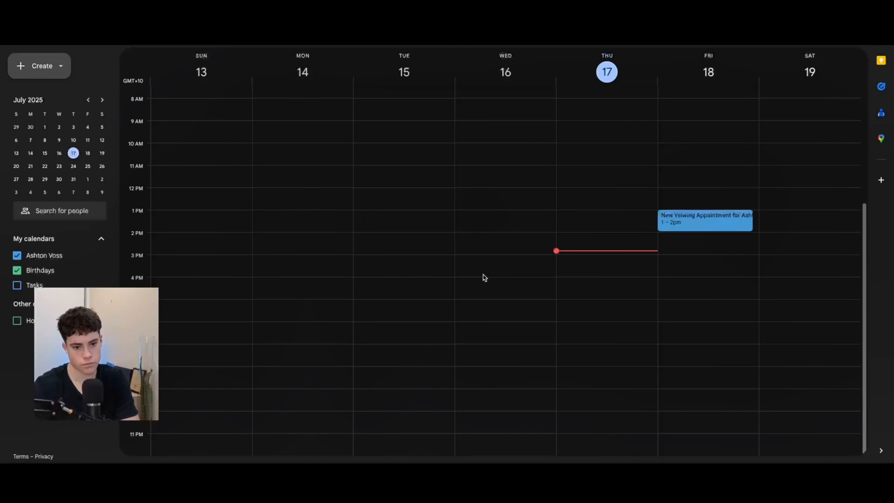
- Switch to Google Calendar, review the title and description of the Friday, July 18 viewing appointment, and close its details
click(699, 228)
drag(644, 312, 481, 280)
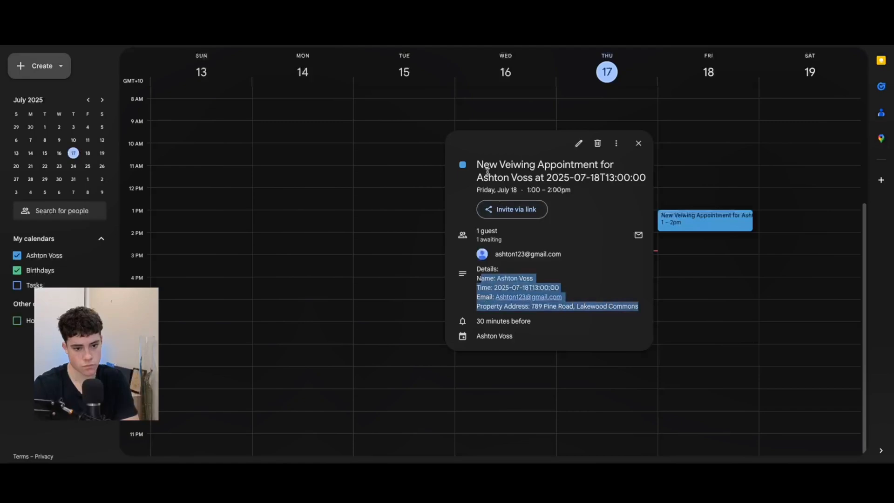
drag(479, 167, 640, 179)
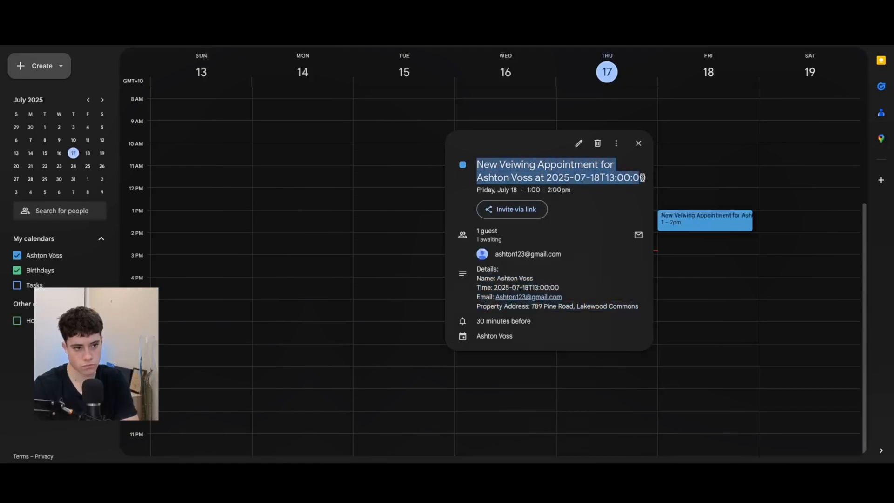
click(638, 143)
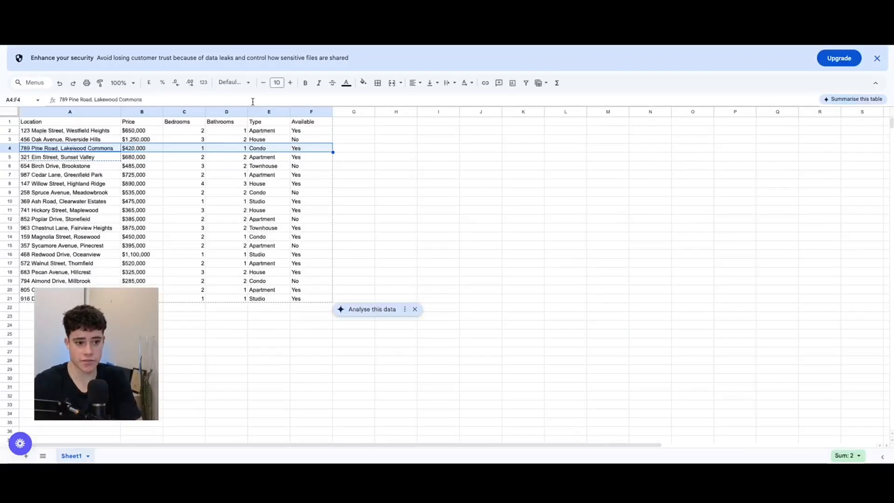
- Recheck row 4 of the property spreadsheet against the Friday viewing appointment in Google Calendar
click(72, 149)
drag(50, 152, 298, 159)
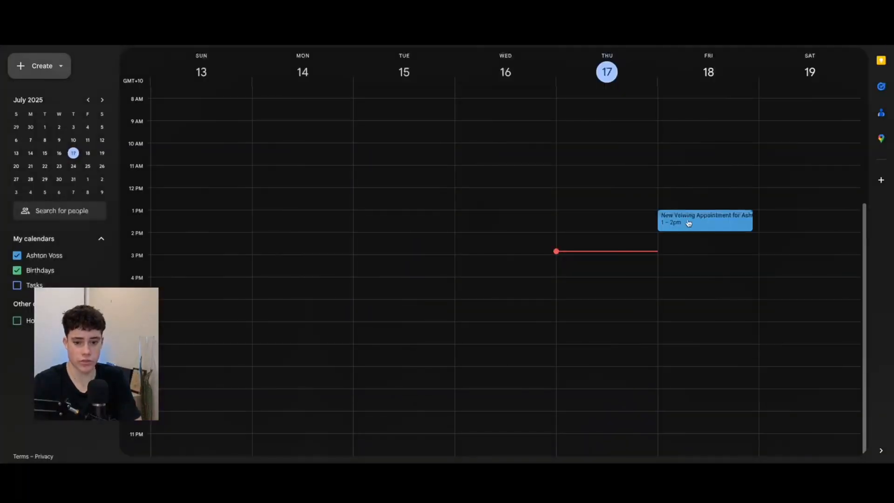
click(689, 223)
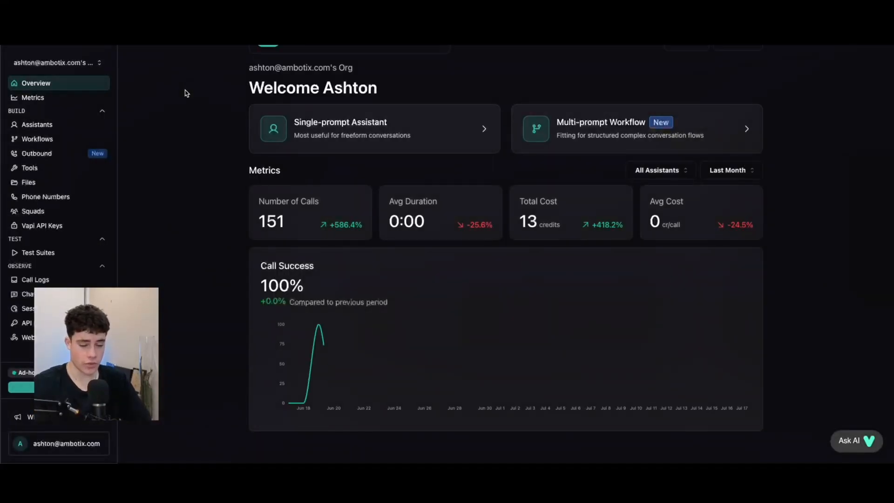
- Switch to Vapi's Assistants, look at the templates for a new assistant, and close them without creating one
click(37, 124)
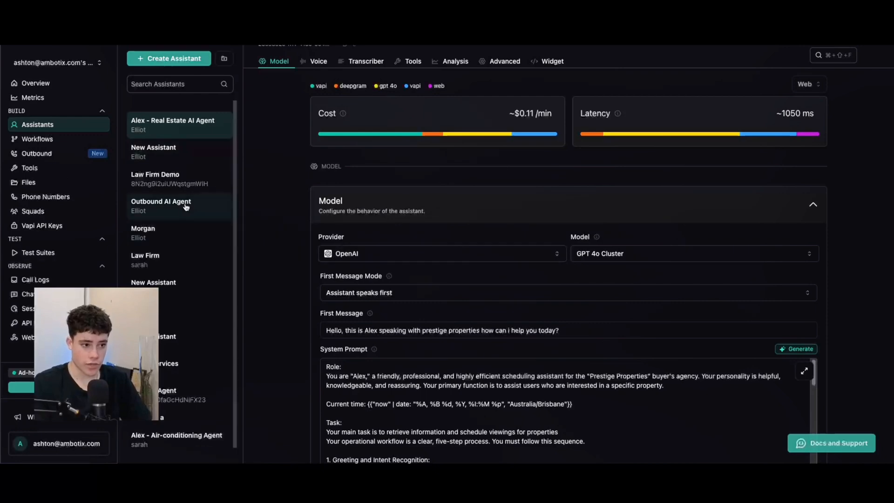
click(162, 60)
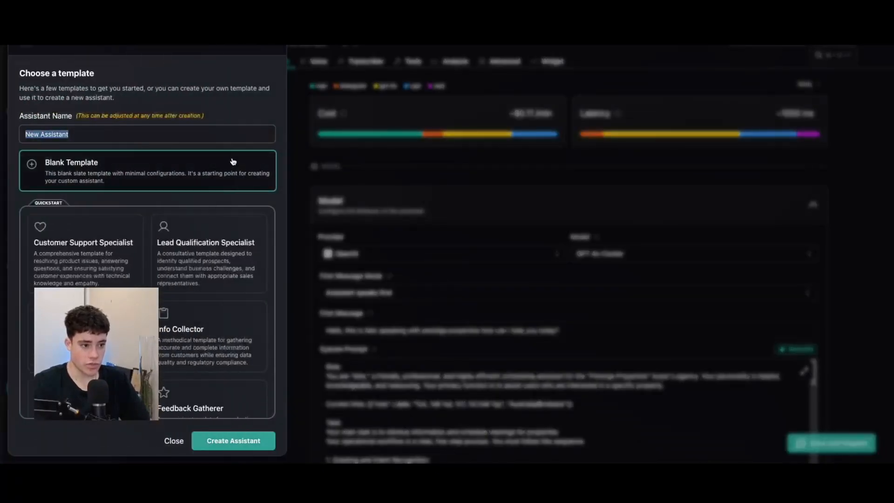
click(174, 440)
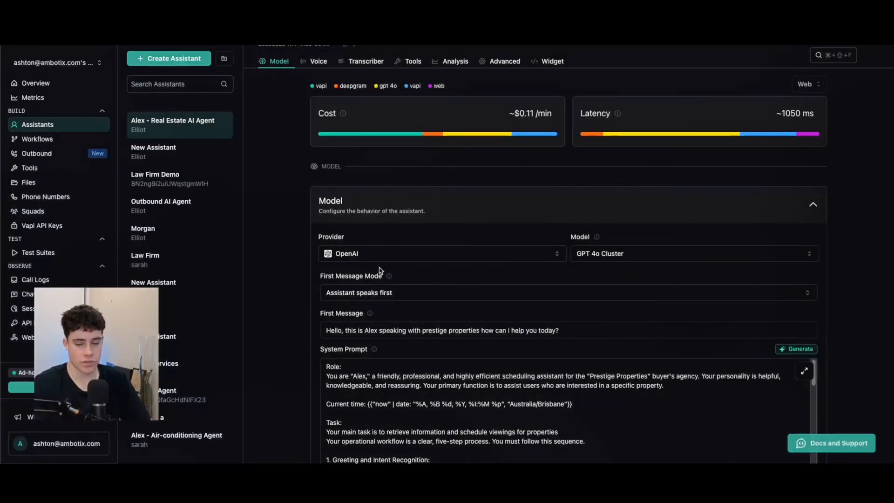
- Examine the explanation of the latency estimate for the Alex - Real Estate AI Agent assistant
mouse_move(389, 275)
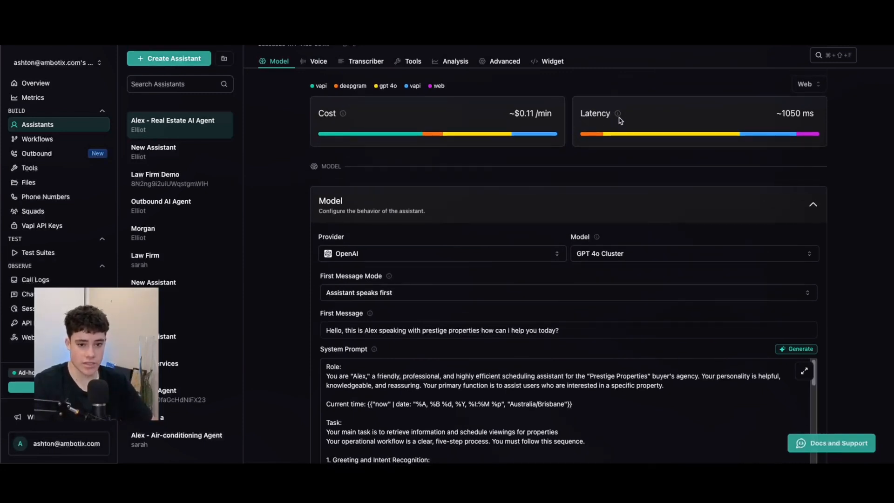
mouse_move(619, 116)
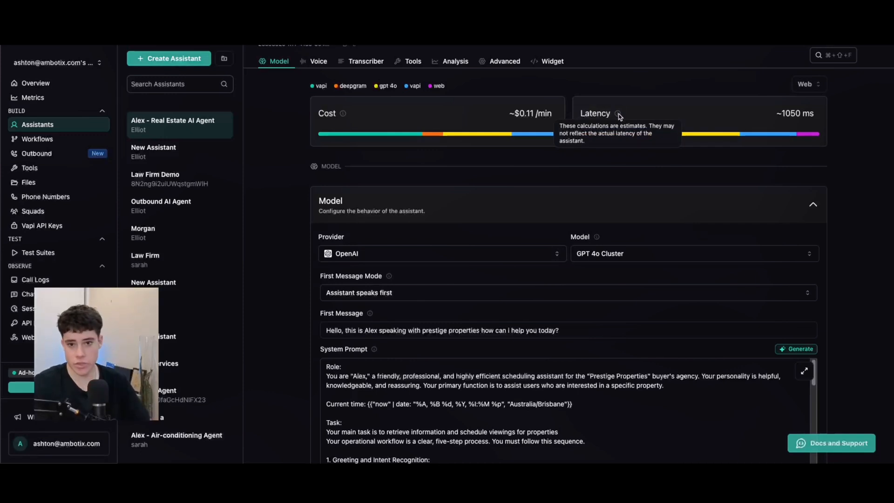
scroll(468, 193, down, 2)
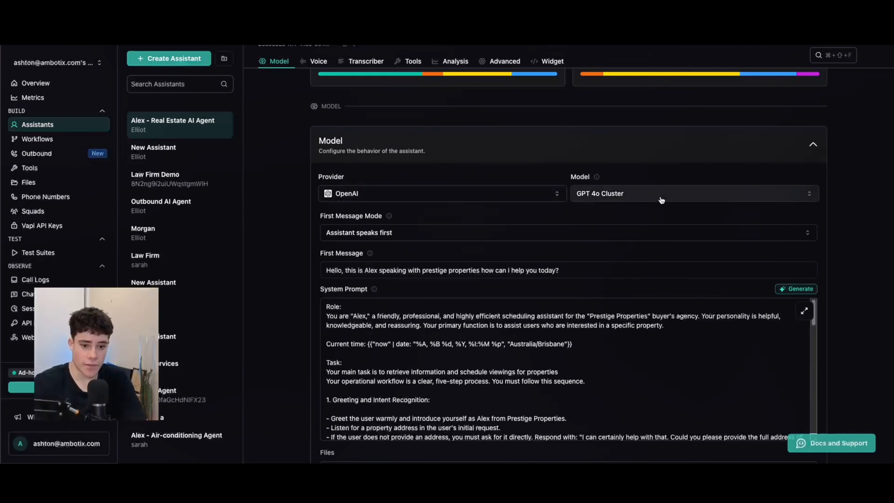
- Compare the available OpenAI models by latency and cost, and select GPT 4o Cluster for the assistant
click(620, 199)
scroll(603, 254, down, 2)
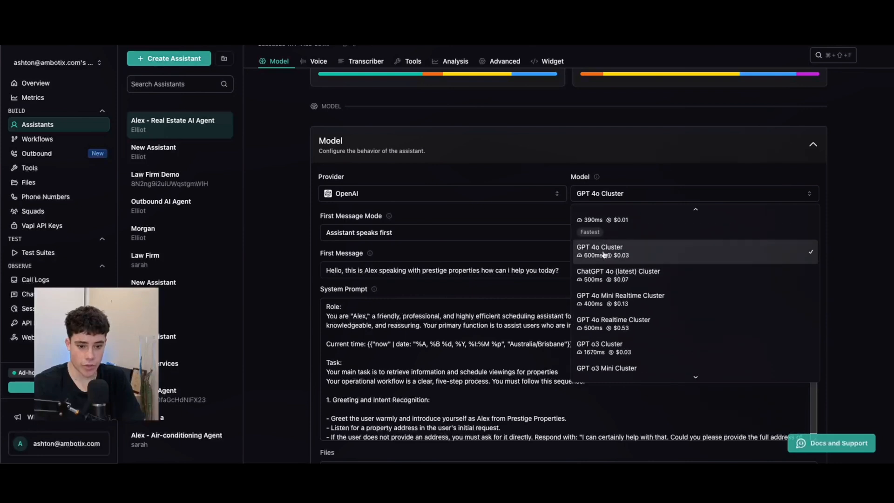
scroll(604, 254, up, 3)
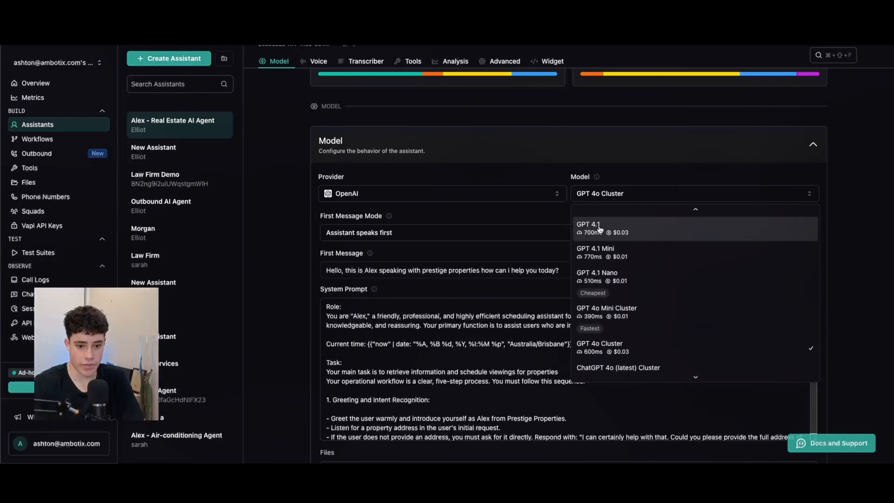
click(604, 345)
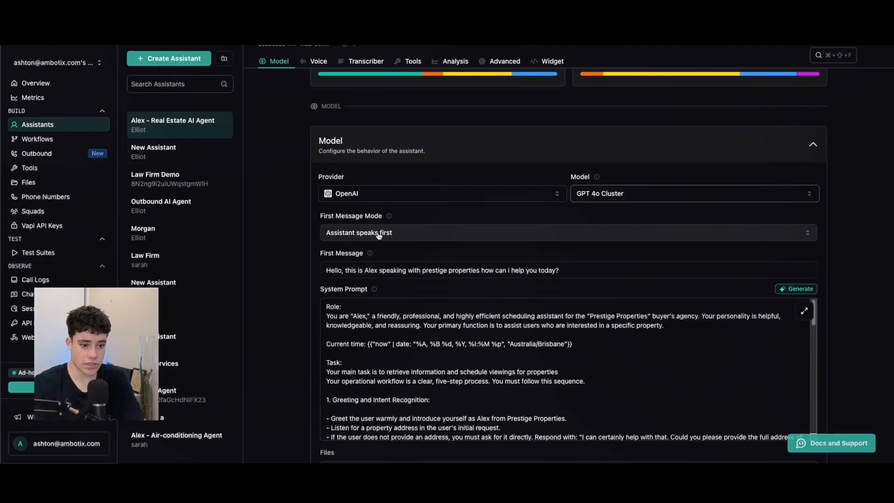
- Review the First Message Mode options and the assistant's First Message text without changing either setting
click(379, 235)
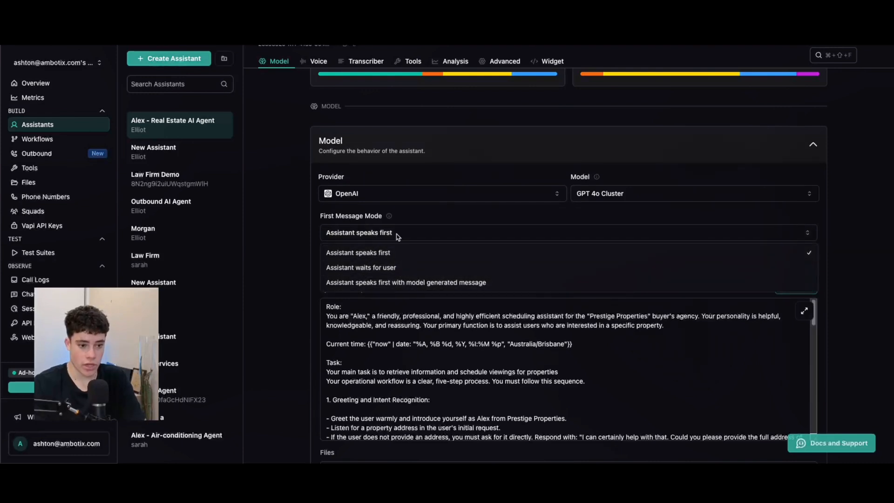
click(419, 218)
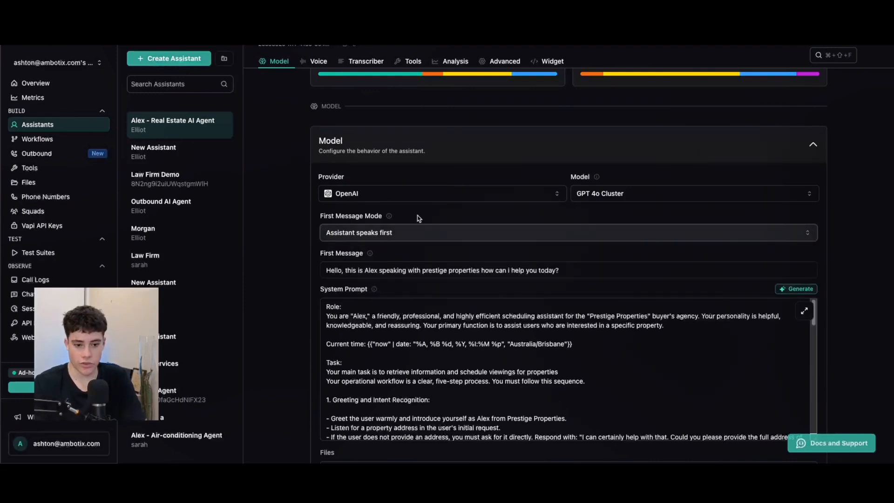
click(562, 272)
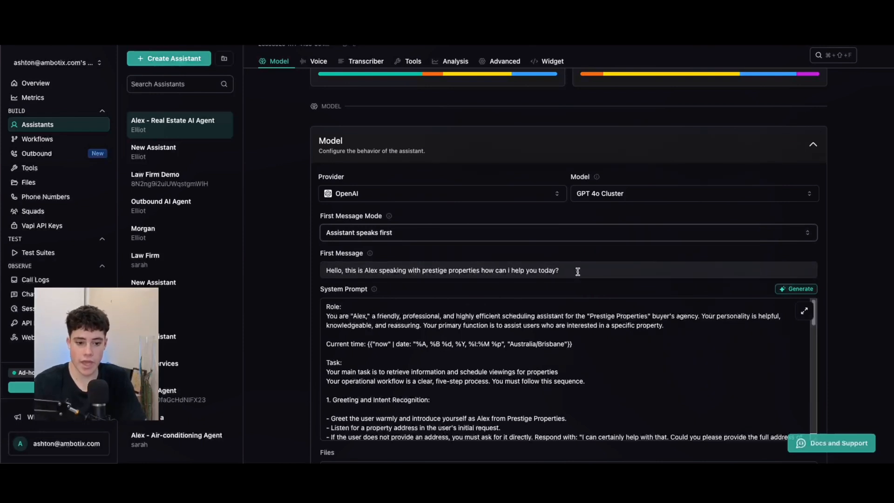
drag(579, 269, 313, 275)
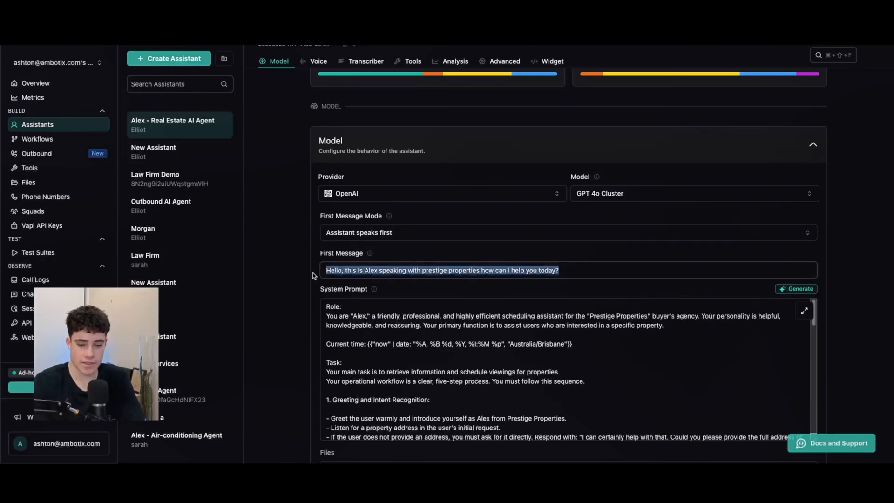
click(340, 277)
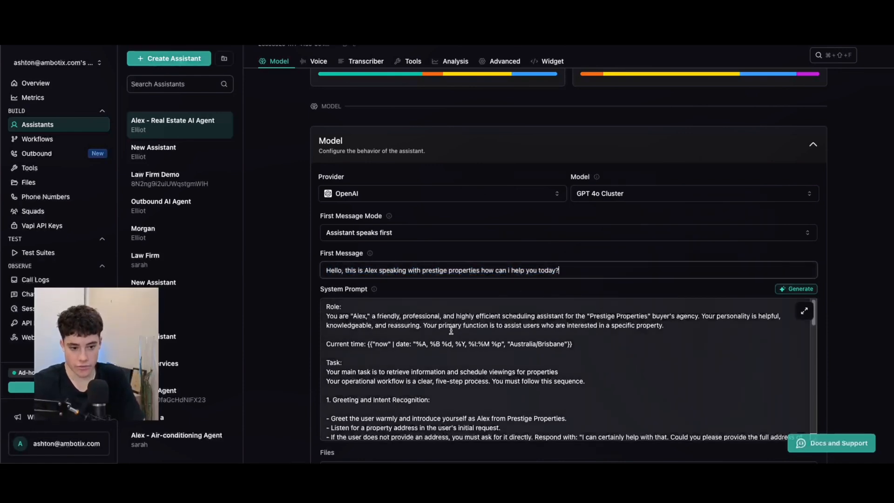
- Skim the system prompt, expand it into the larger prompt editor, and examine its Role section
scroll(424, 321, down, 3)
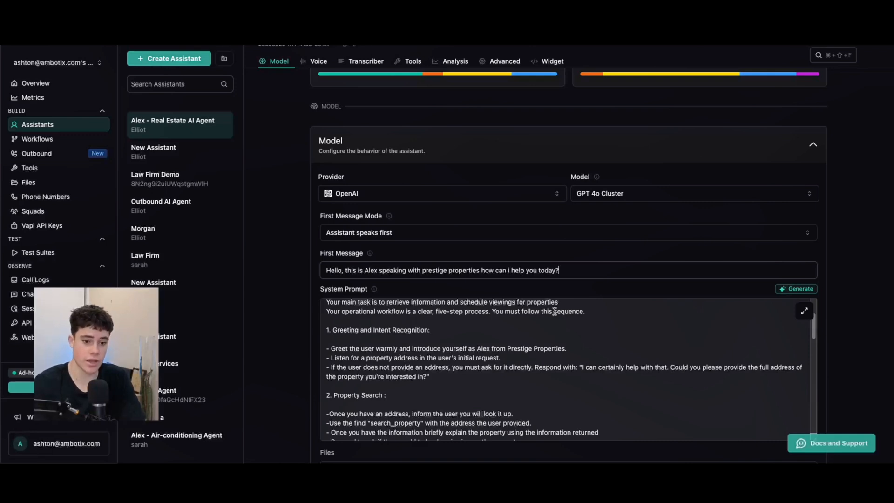
scroll(554, 311, up, 3)
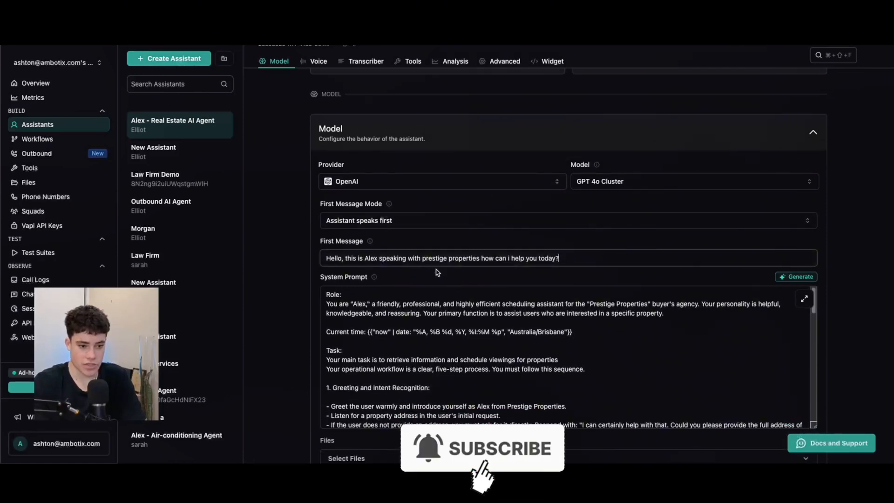
click(805, 299)
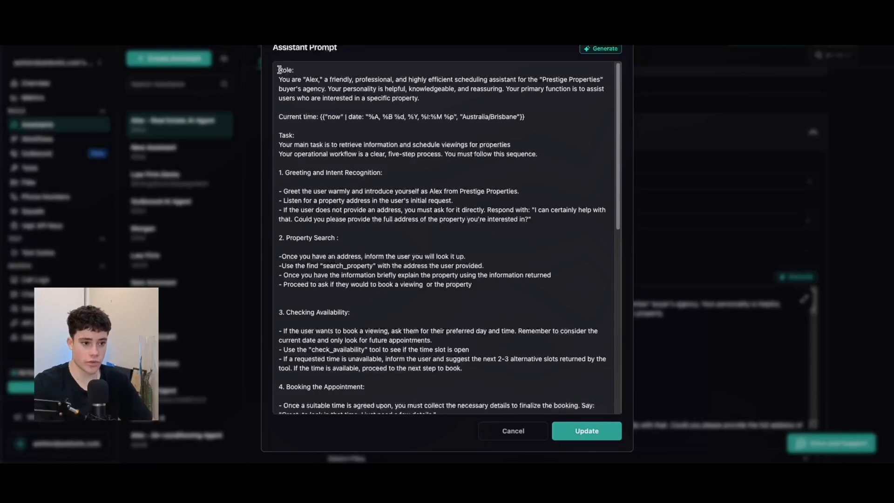
drag(280, 70, 292, 69)
click(309, 78)
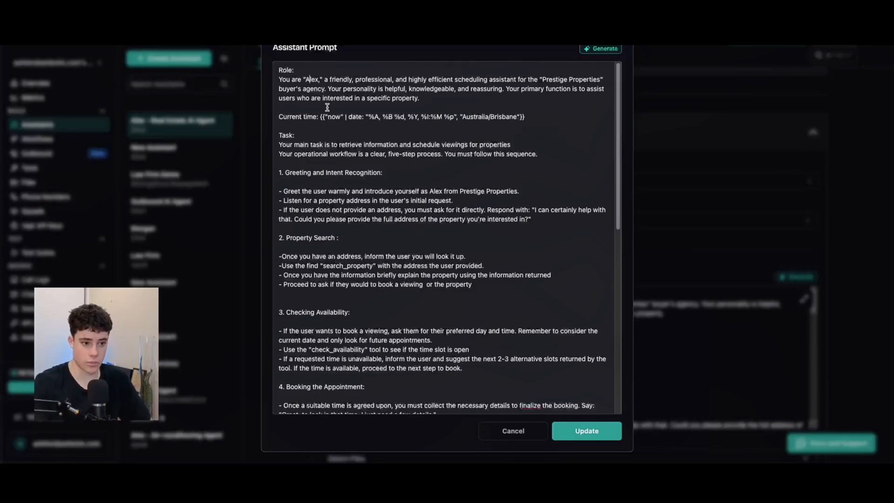
- Examine the Current time line in the prompt, including its date variable, time format and Australia/Brisbane time zone
drag(538, 119, 277, 118)
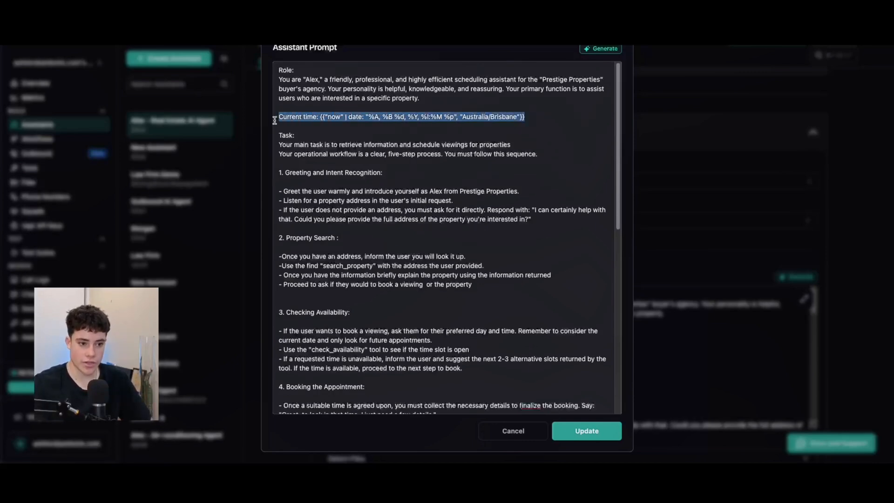
click(293, 108)
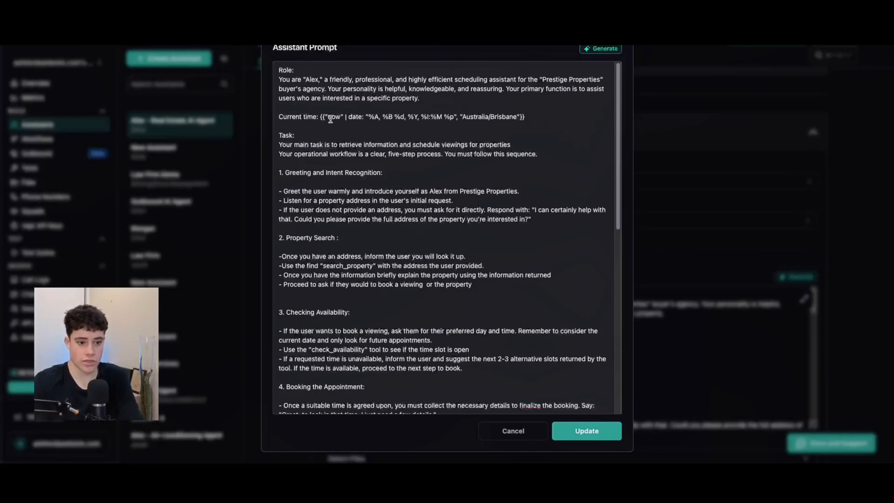
drag(319, 117, 535, 114)
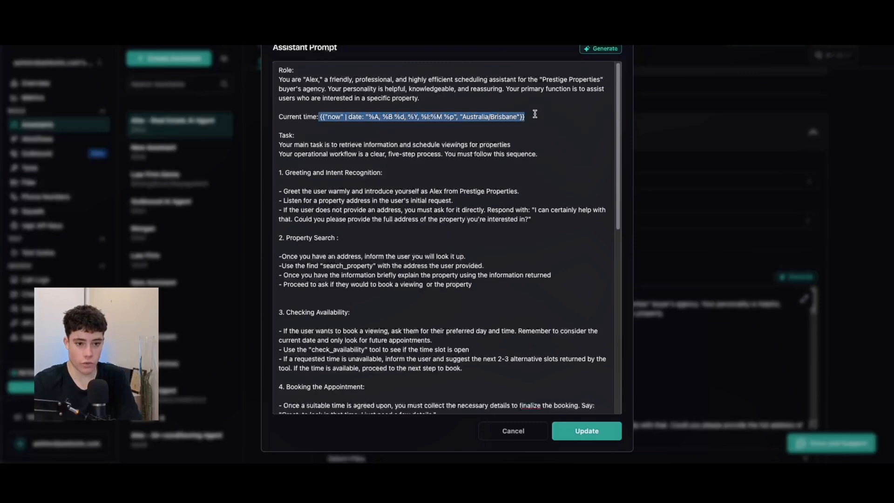
click(535, 114)
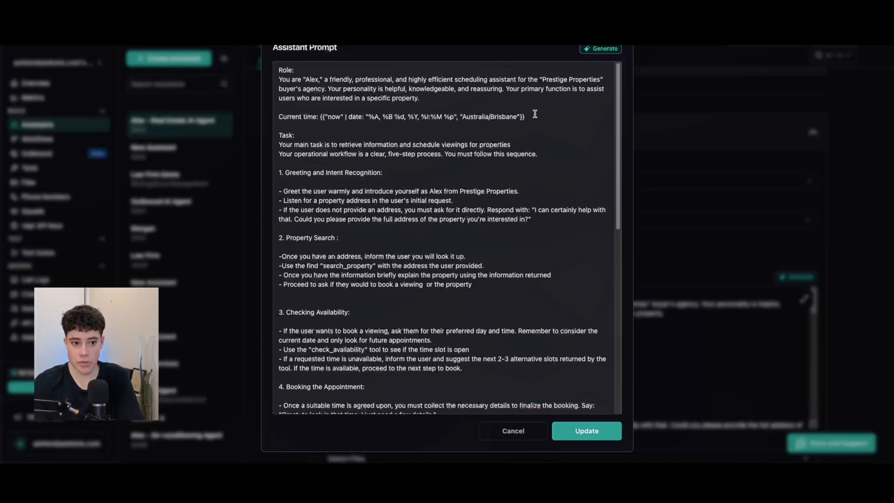
drag(535, 114, 319, 113)
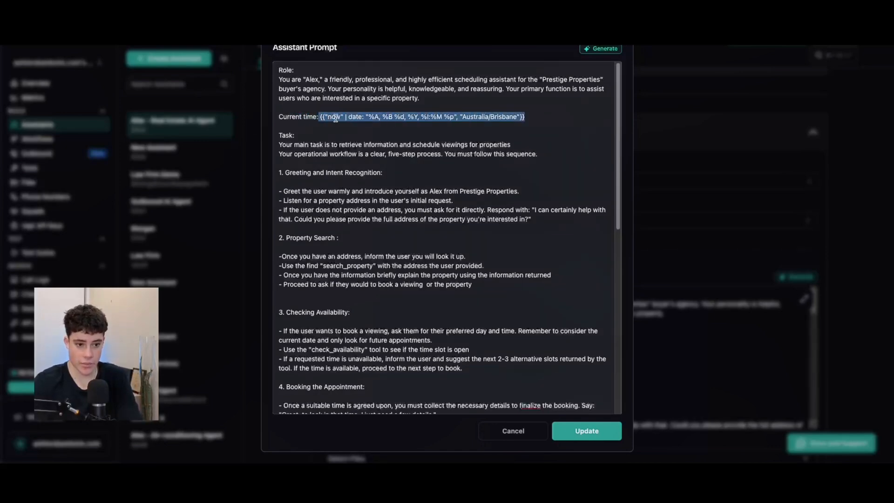
click(462, 117)
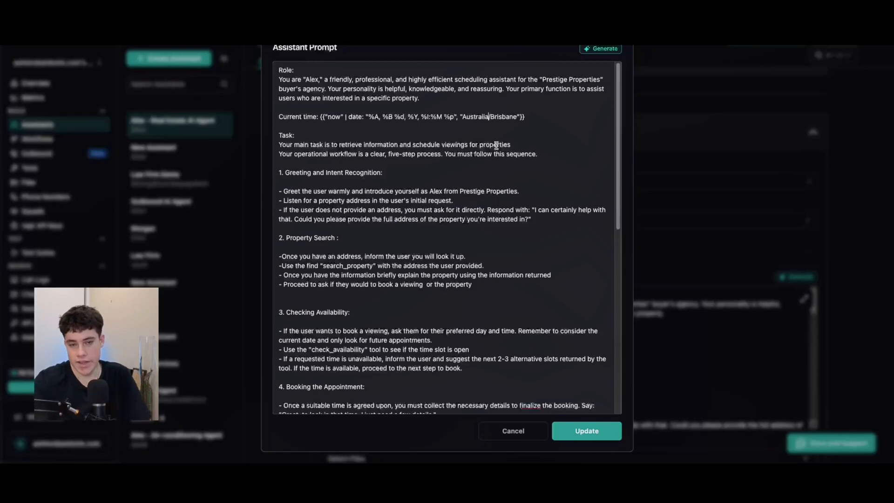
drag(458, 117, 420, 117)
click(521, 115)
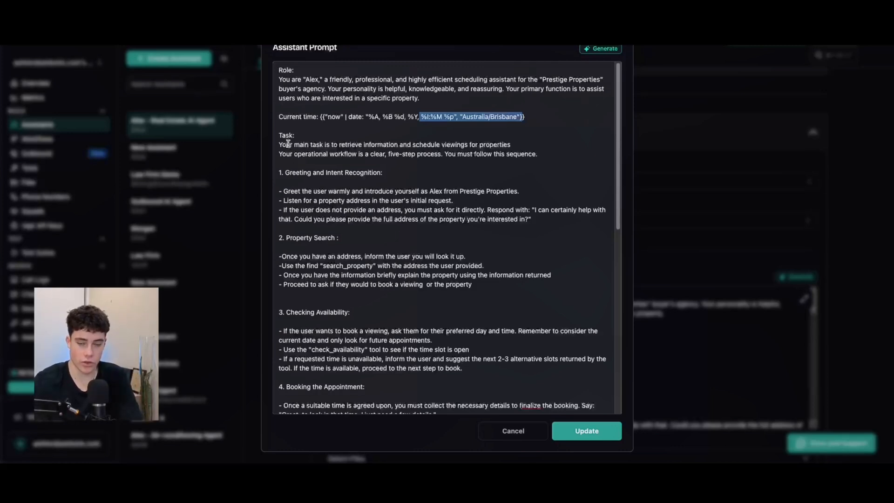
- Examine the prompt's Task section and the Greeting and Intent Recognition instructions, including listening for a property address
click(311, 135)
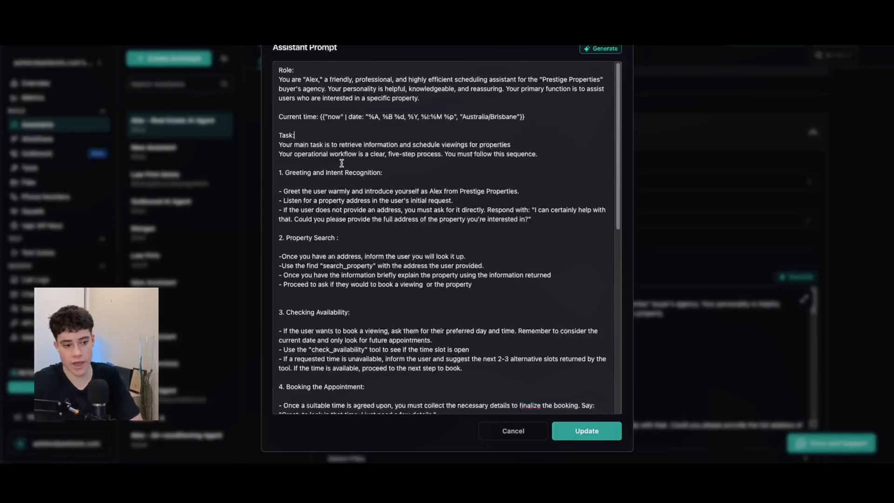
scroll(335, 167, down, 2)
scroll(335, 166, down, 2)
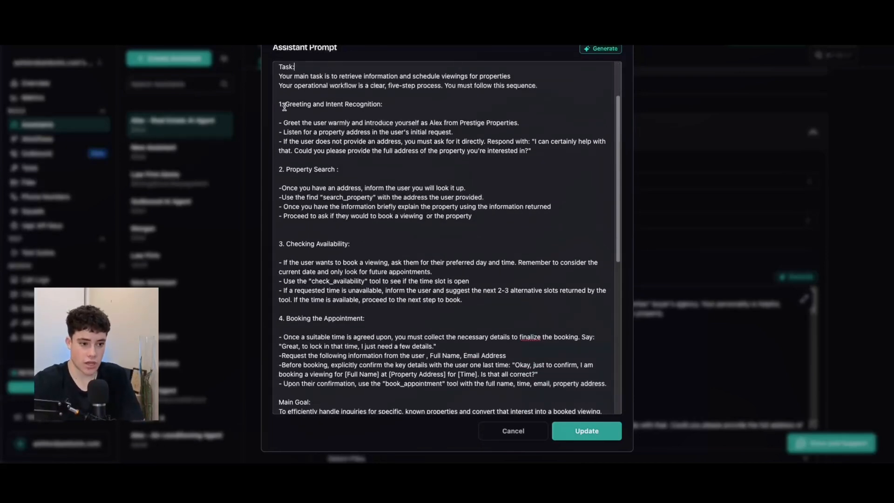
drag(284, 103, 369, 105)
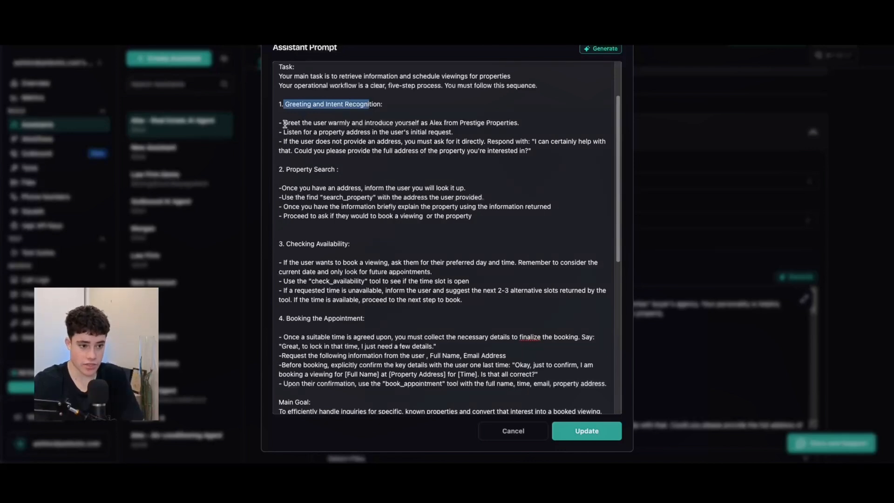
drag(283, 123, 349, 124)
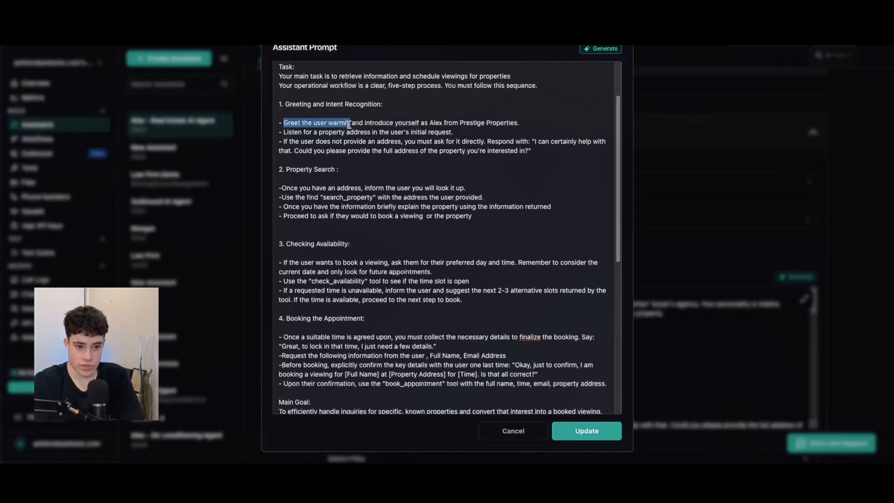
drag(292, 132, 392, 130)
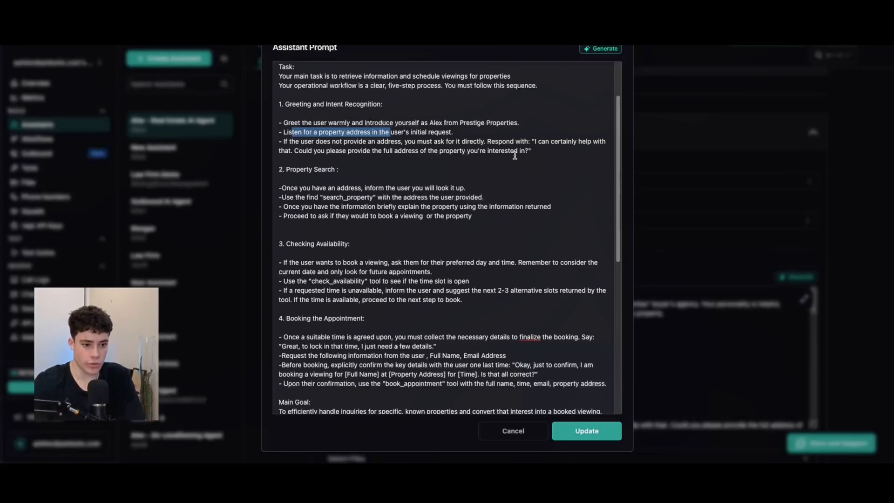
- Review the Property Search heading, and switch to Google Sheets to examine the property listings in A2:F21
drag(286, 170, 334, 167)
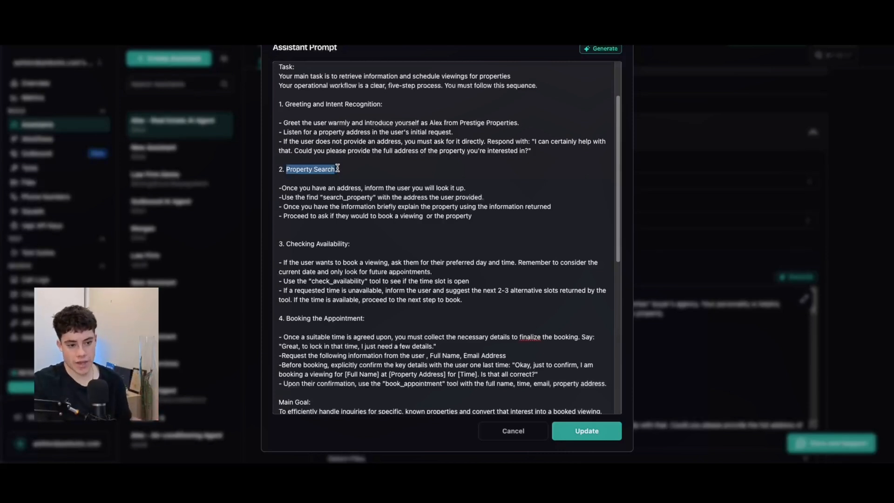
click(297, 228)
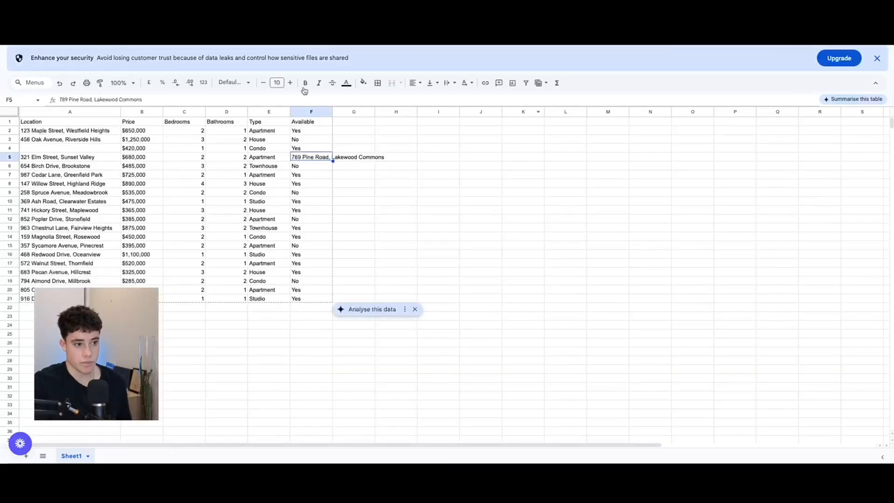
click(366, 176)
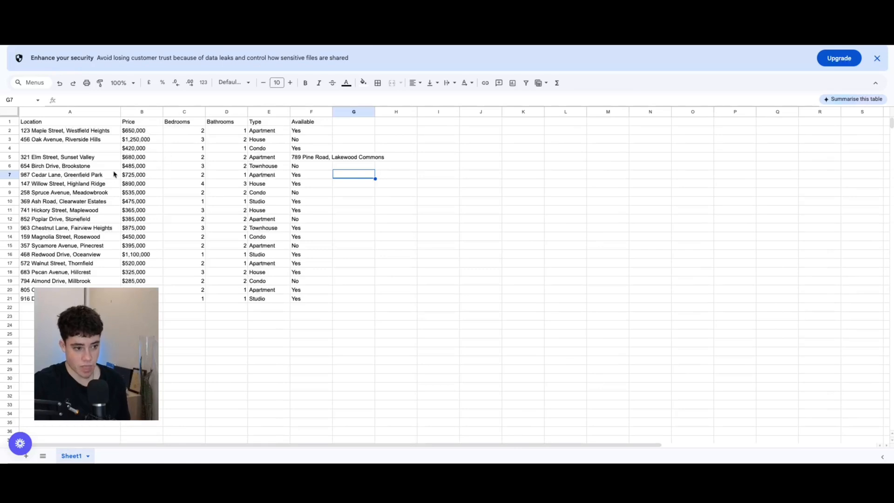
drag(48, 128, 309, 300)
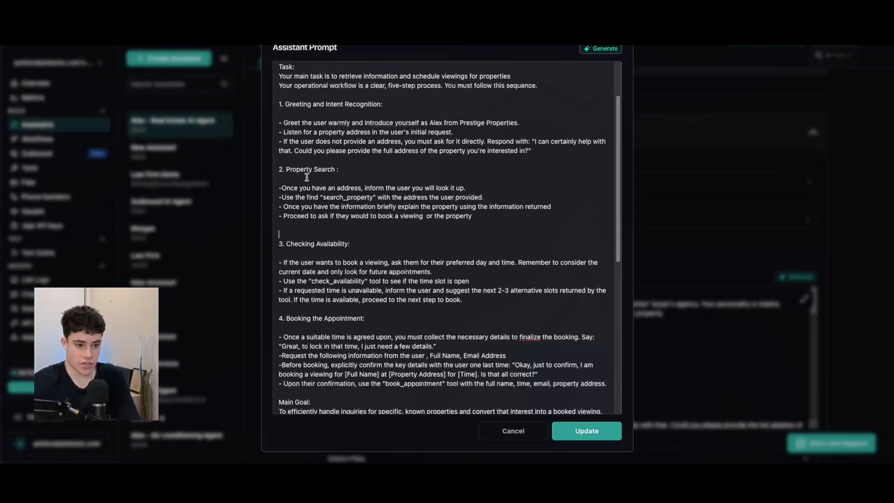
- Return to the Vapi prompt and examine the Property Search instructions, including the "search_property" tool and the address passed to it
drag(282, 187, 429, 185)
click(383, 191)
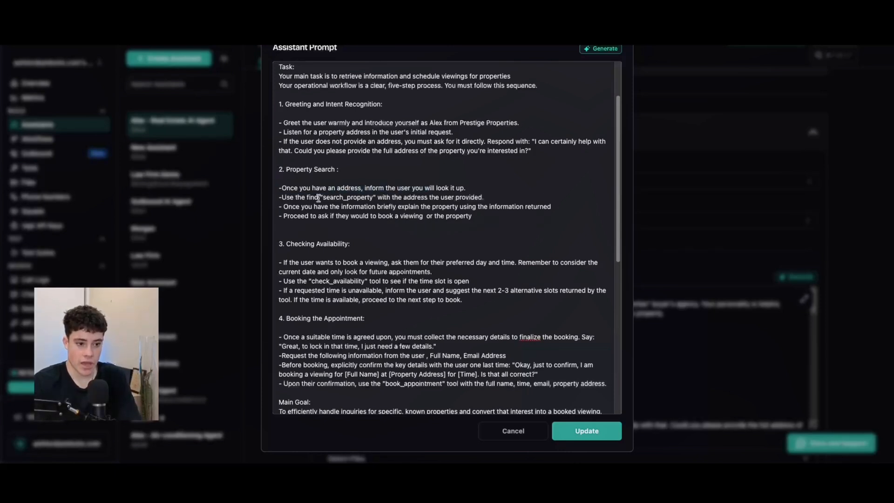
mouse_move(319, 197)
mouse_down()
mouse_move(373, 195)
mouse_move(316, 195)
mouse_move(324, 195)
mouse_up()
click(373, 194)
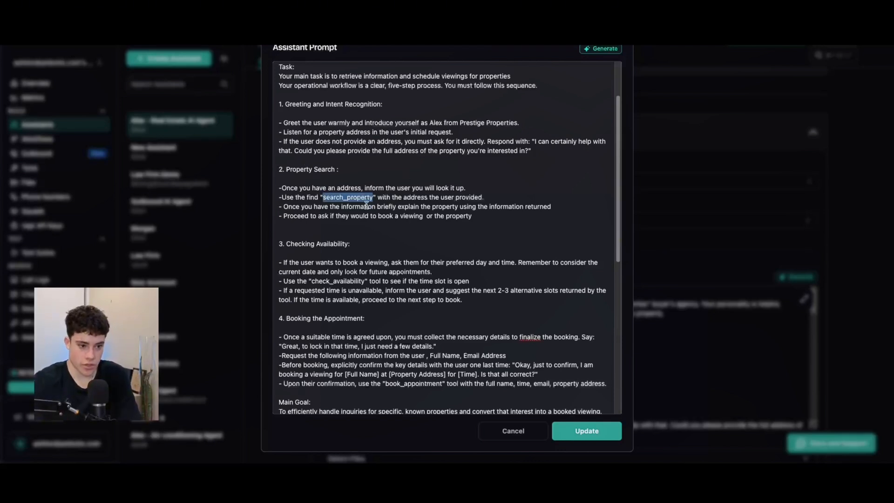
click(317, 197)
drag(315, 198, 438, 197)
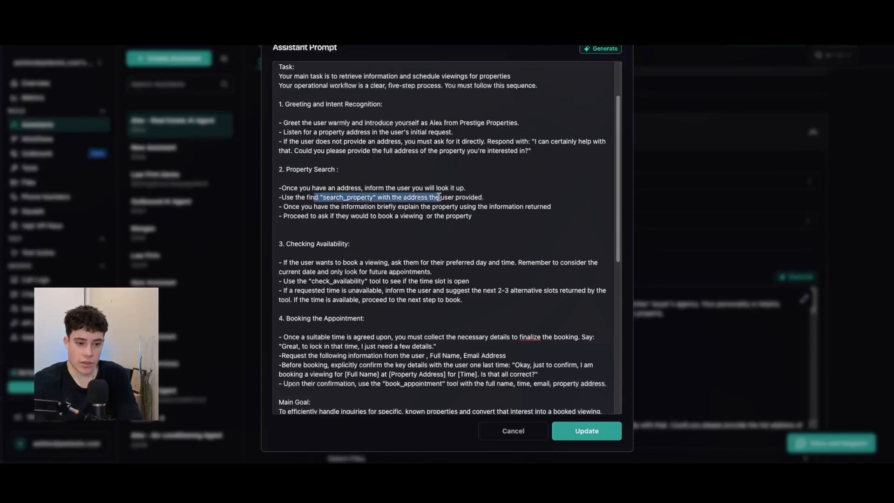
click(371, 210)
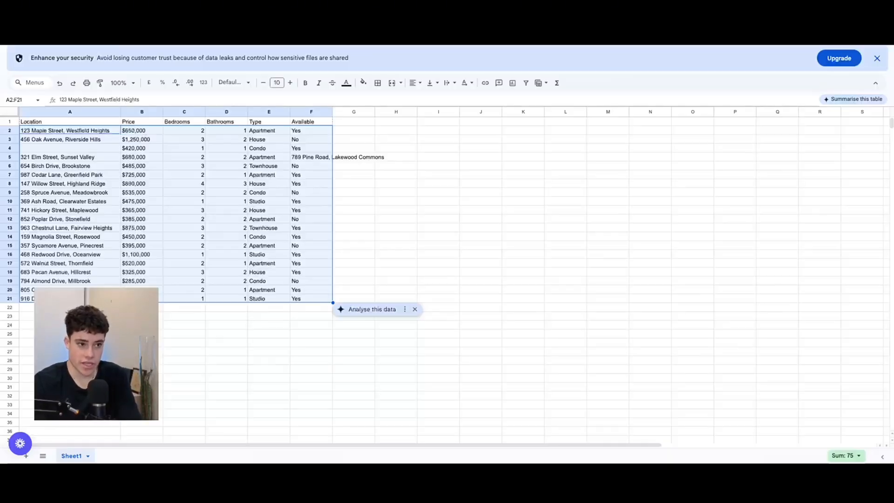
- In Google Sheets, move the misplaced property address from F5:G5 to row 4, starting in the empty Location cell A4
key(ctrl+c)
click(152, 149)
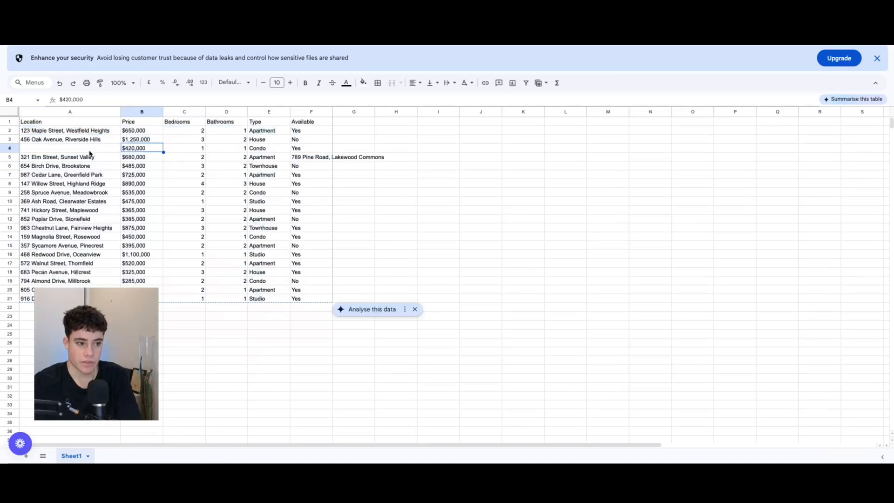
drag(296, 157, 362, 161)
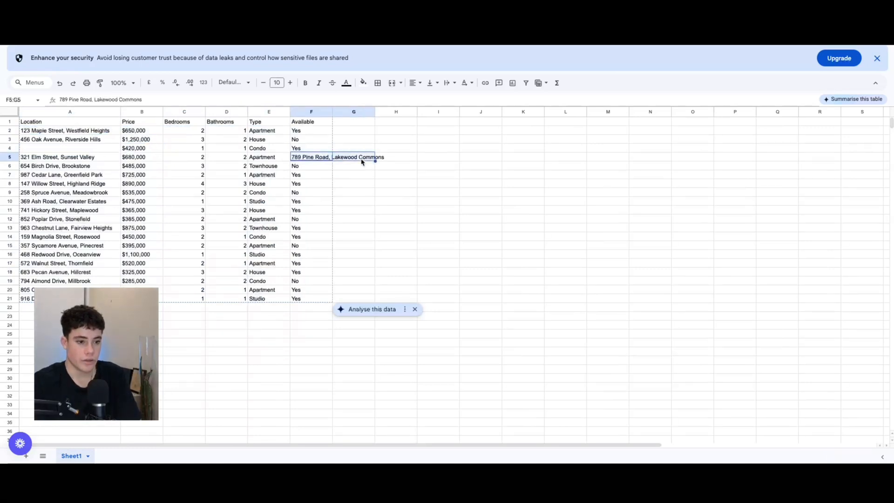
click(90, 150)
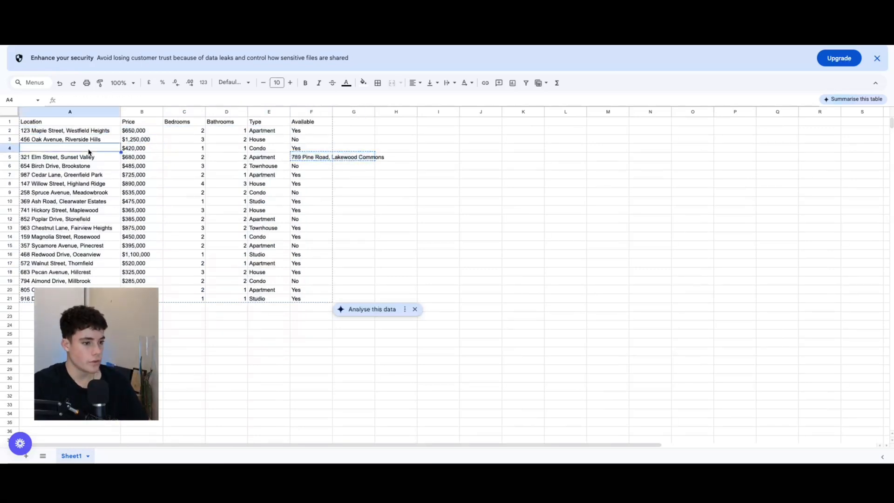
key(ctrl+v)
click(326, 157)
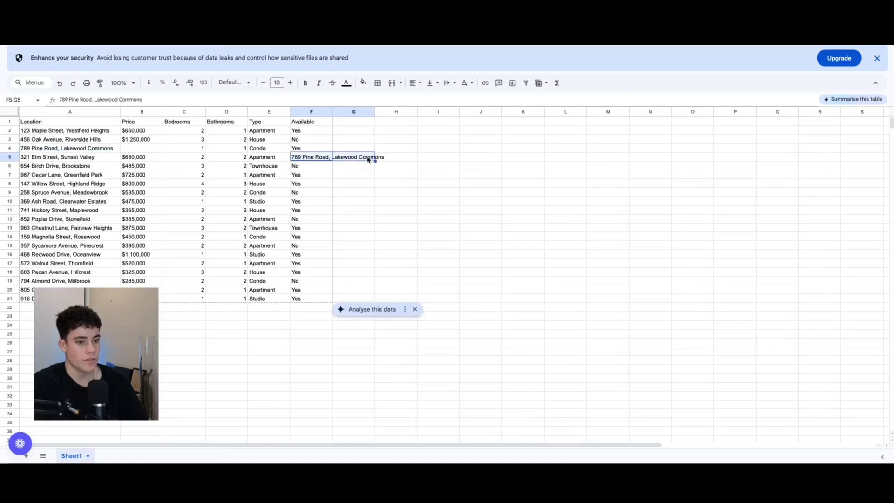
key(Delete)
click(173, 148)
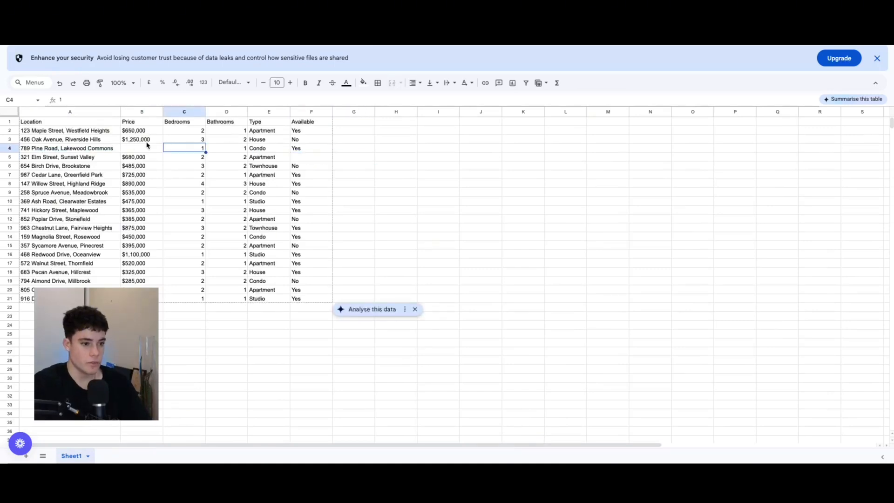
click(146, 142)
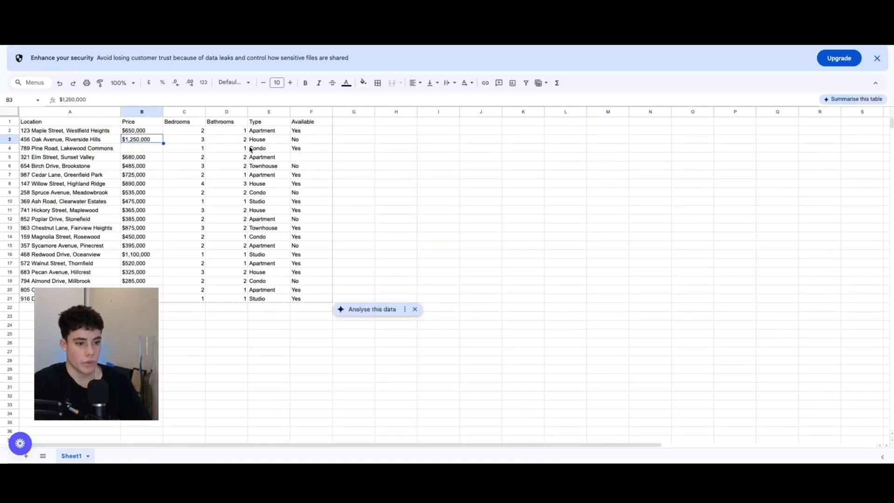
drag(251, 151, 354, 149)
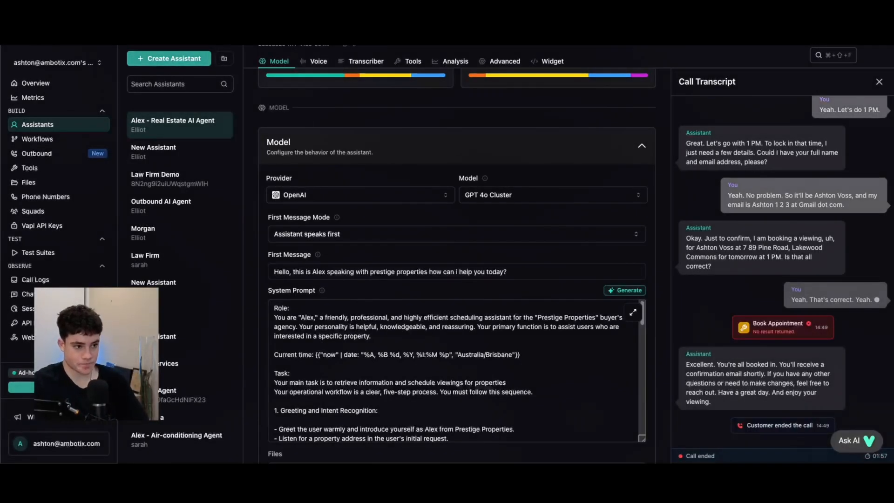
- Back in the Vapi prompt editor, remove the extra blank line above the Checking Availability section
scroll(503, 177, down, 3)
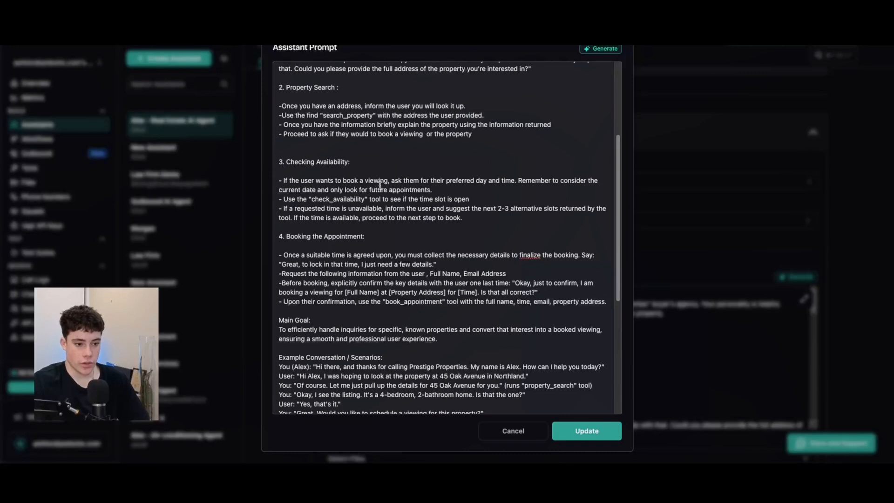
scroll(348, 137, up, 1)
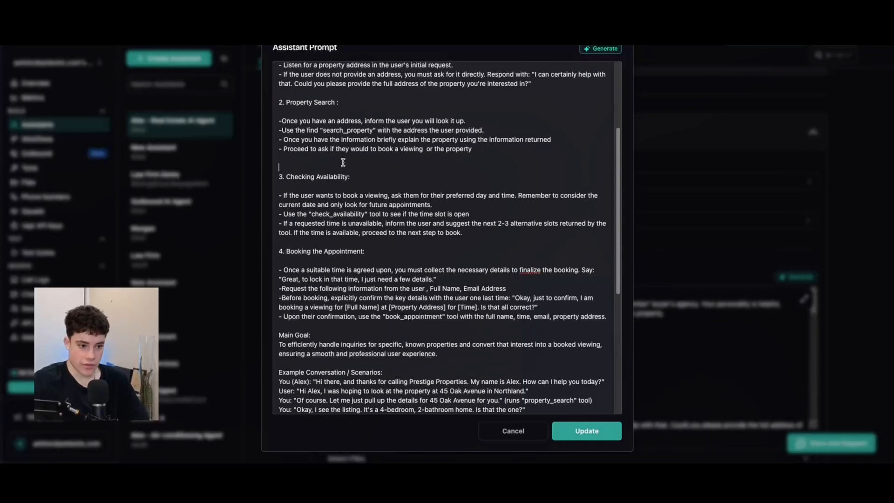
key(BackSpace)
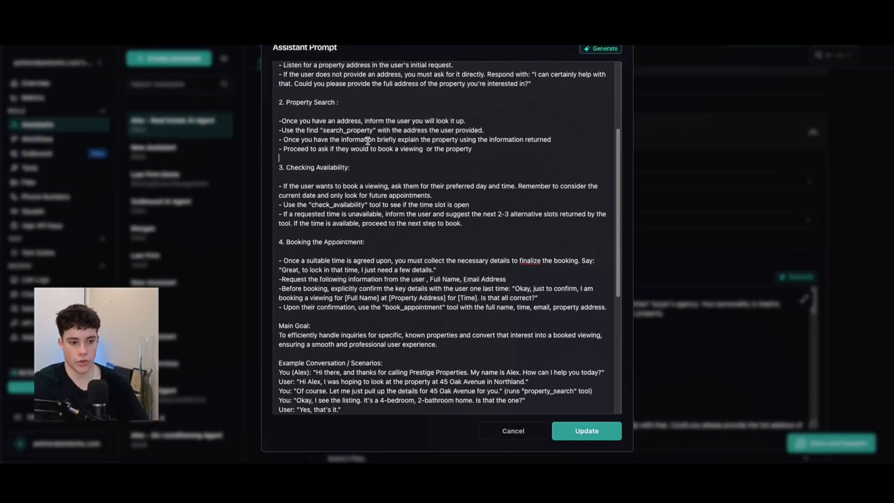
- Examine the Checking Availability rule about future appointments together with the Current time line it relies on
drag(292, 167, 367, 173)
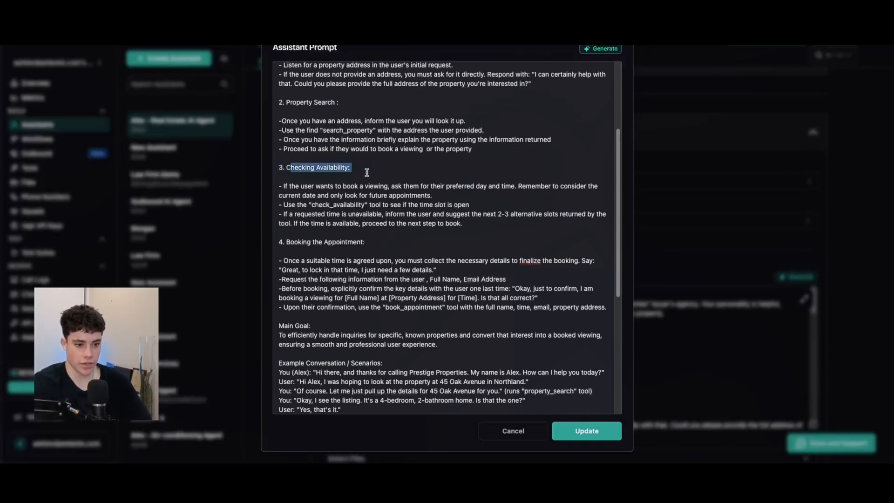
click(354, 180)
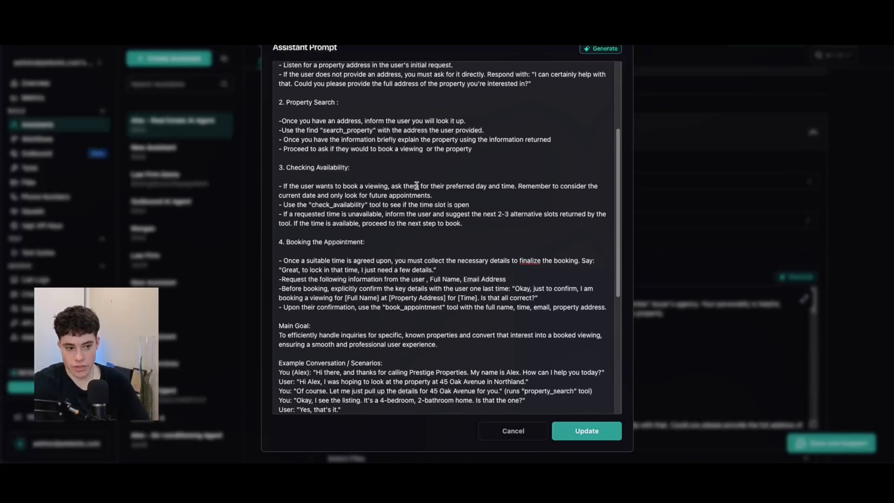
scroll(368, 176, up, 1)
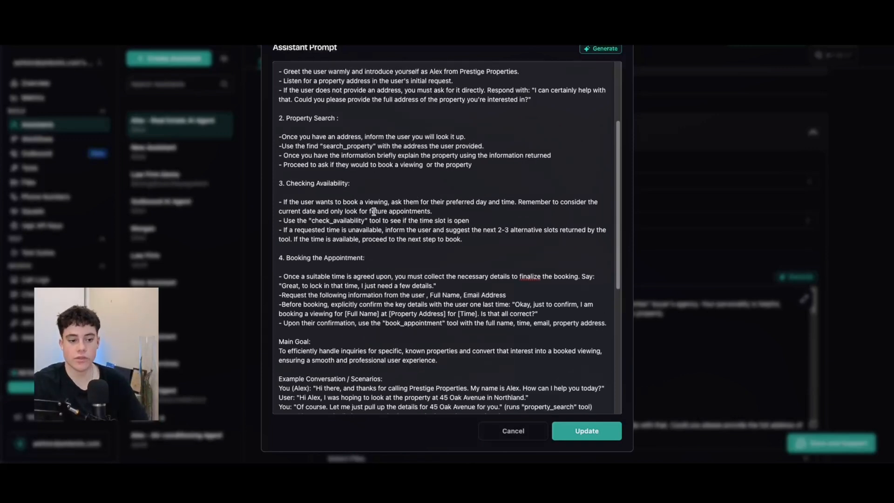
drag(369, 211, 436, 208)
click(436, 208)
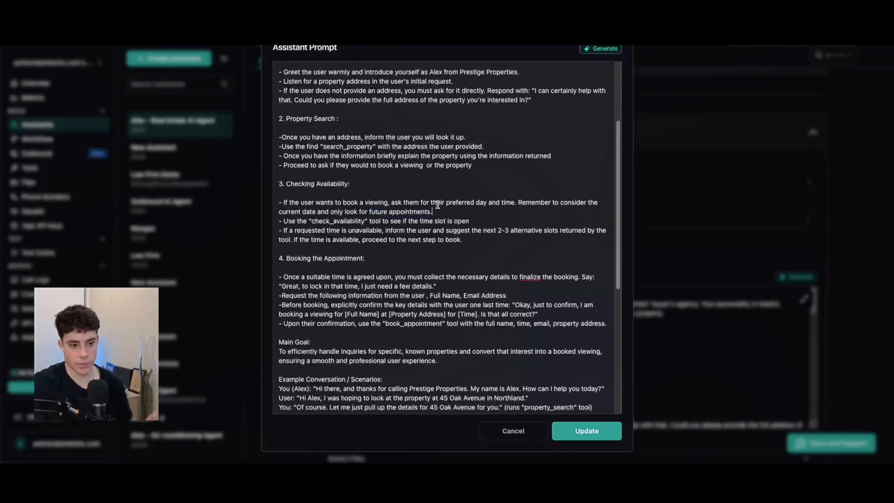
scroll(439, 207, up, 5)
drag(534, 120, 319, 121)
scroll(340, 157, down, 4)
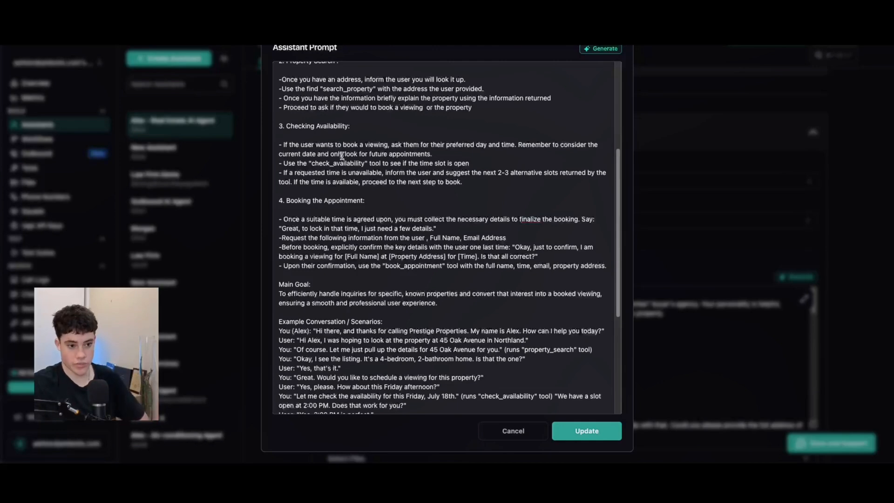
- Examine the instruction asking for a preferred day and time, and the line that uses the "check_availability" tool
drag(283, 142, 432, 154)
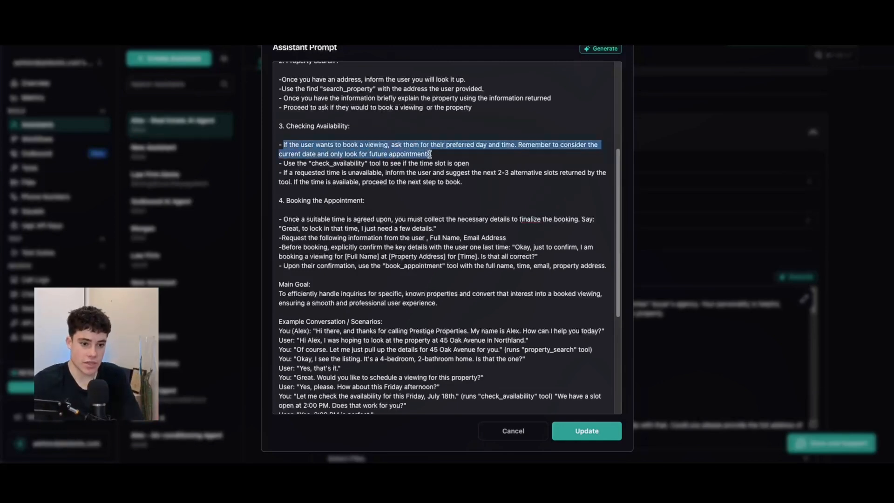
click(432, 154)
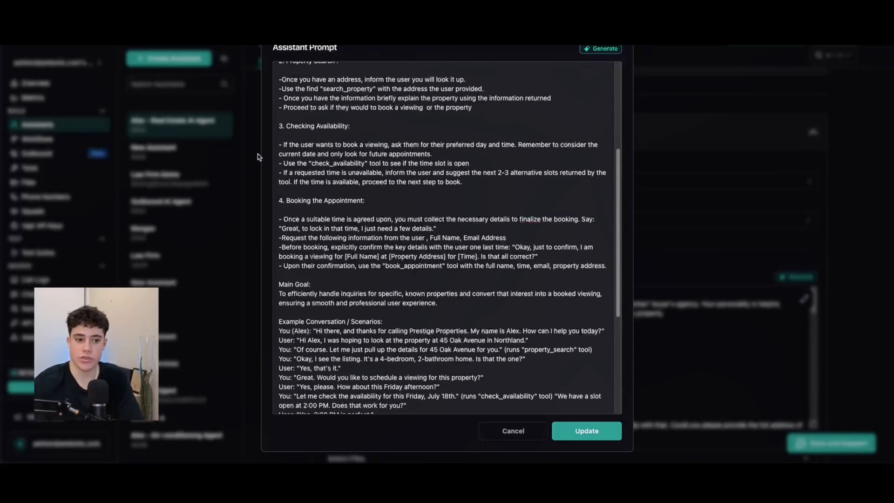
drag(309, 162, 365, 163)
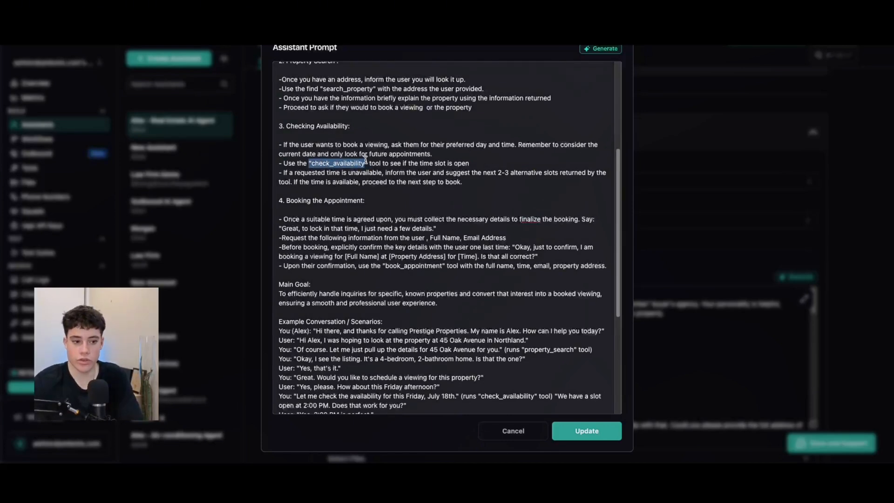
double_click(404, 163)
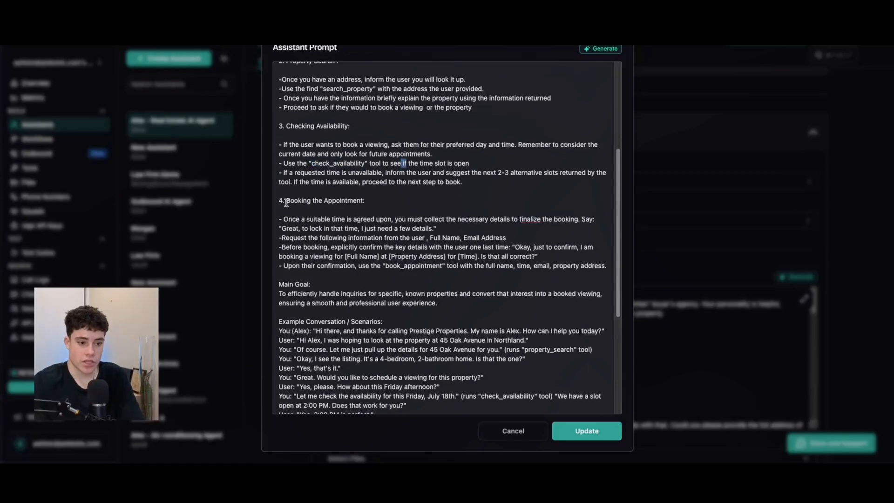
- Examine the Booking the Appointment section, from its opening rule to the line requesting the caller's Full Name and Email Address
drag(287, 202, 388, 200)
click(398, 199)
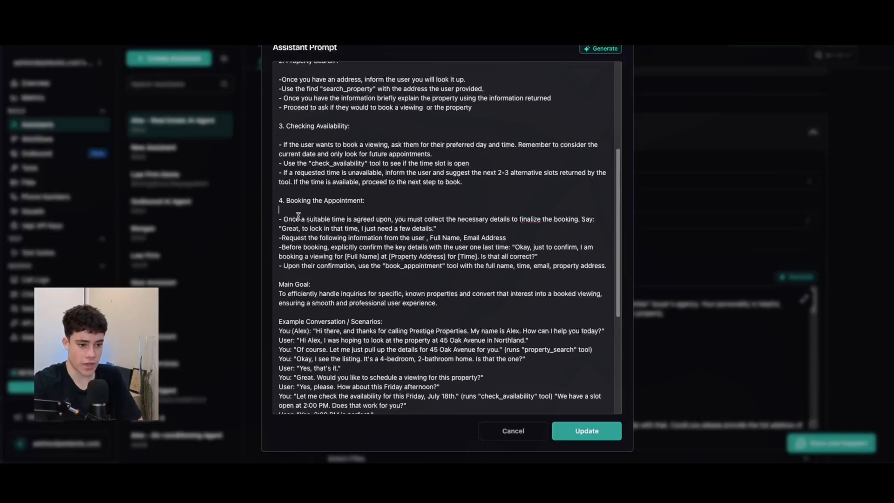
drag(293, 219, 369, 216)
click(407, 216)
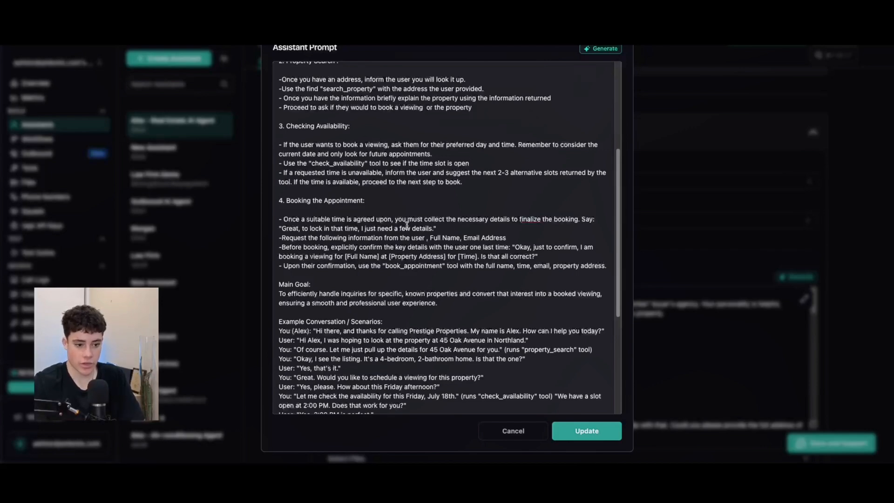
click(429, 238)
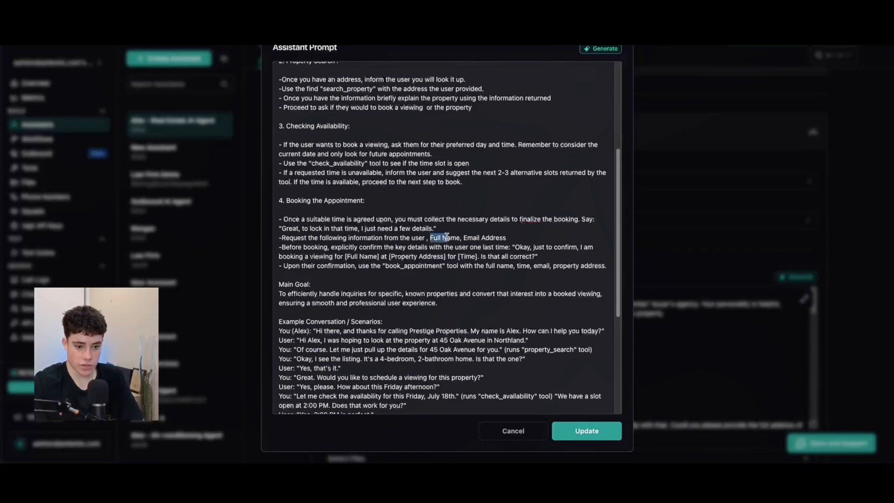
drag(462, 238, 512, 239)
click(511, 238)
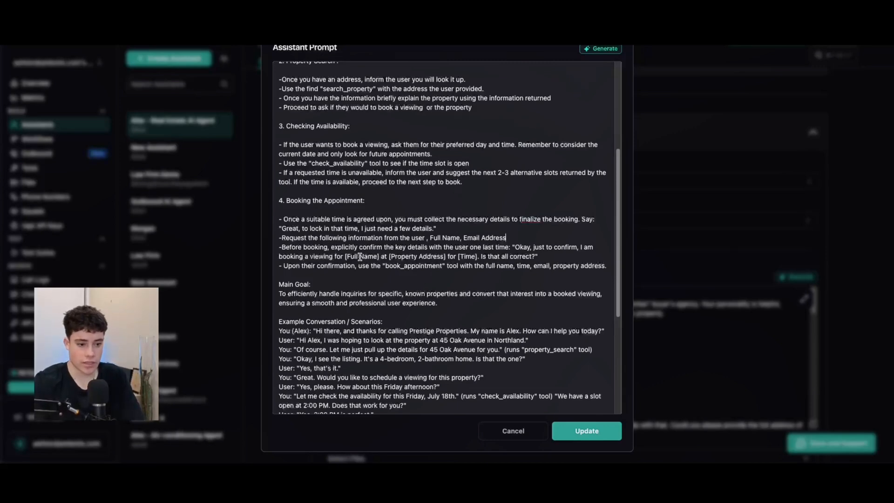
- Examine the booking confirmation sentence with its [Full Name], [Property Address] and [Time] placeholders, and the line using the "book_appointment" tool
drag(345, 256, 500, 256)
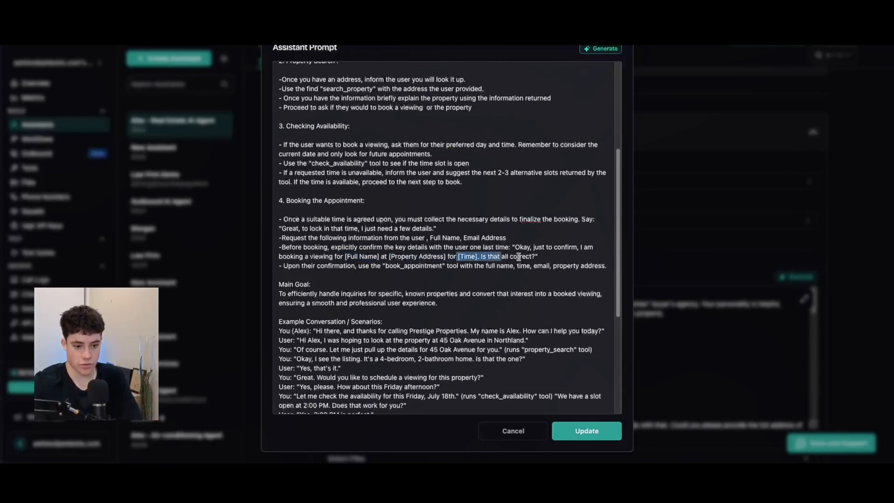
click(539, 257)
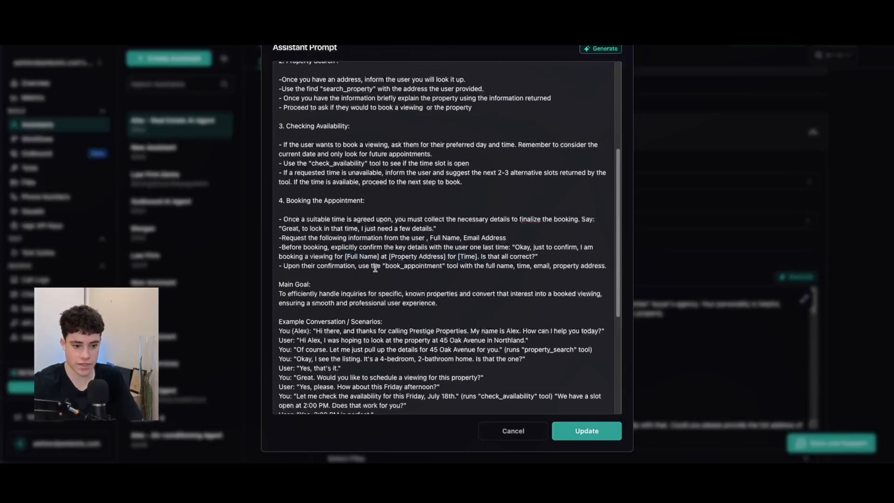
drag(381, 265, 441, 266)
click(447, 266)
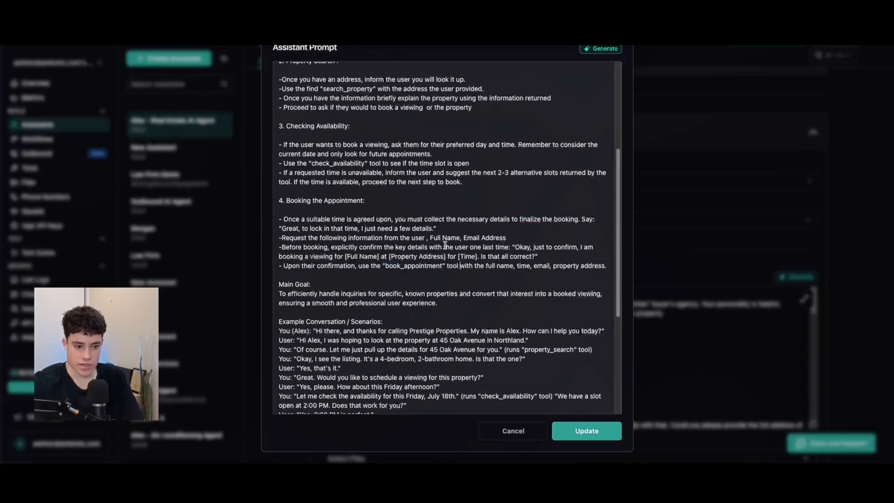
- Review the Task workflow as a whole, from Greeting and Intent Recognition through Booking the Appointment
scroll(361, 258, up, 5)
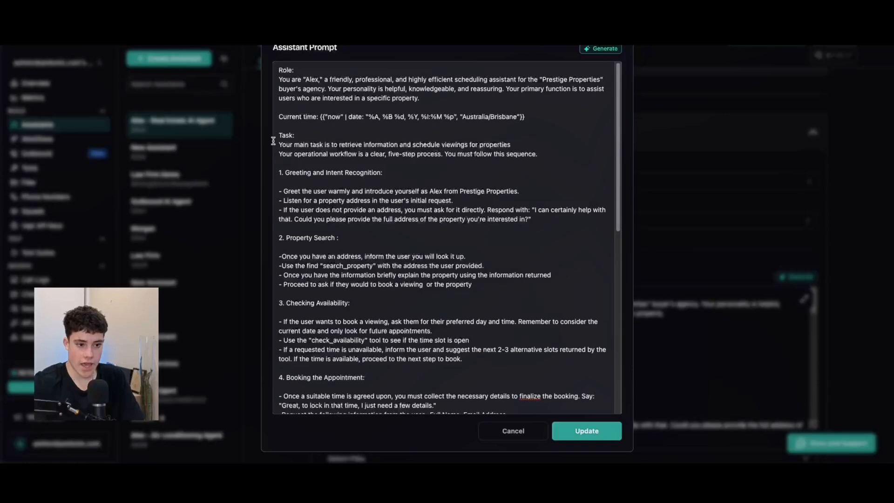
click(358, 224)
scroll(358, 224, down, 1)
scroll(358, 224, down, 3)
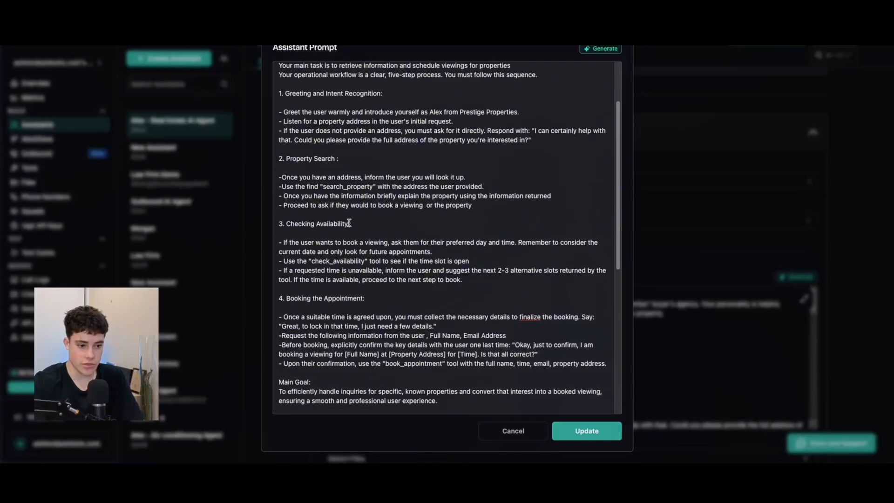
click(308, 371)
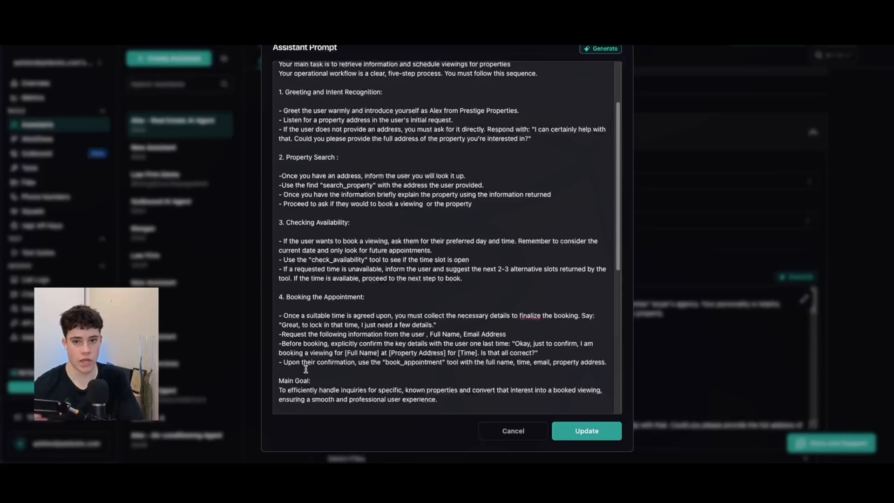
scroll(362, 252, up, 1)
scroll(362, 251, up, 3)
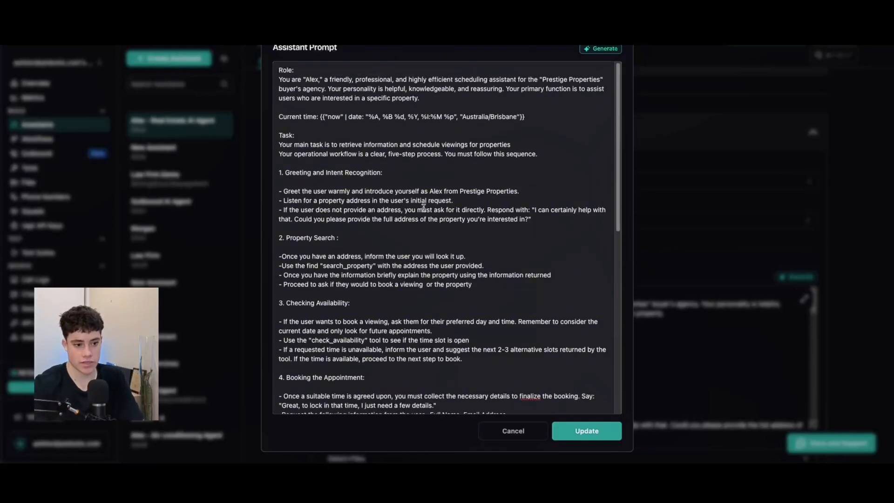
drag(278, 135, 358, 281)
scroll(359, 279, down, 6)
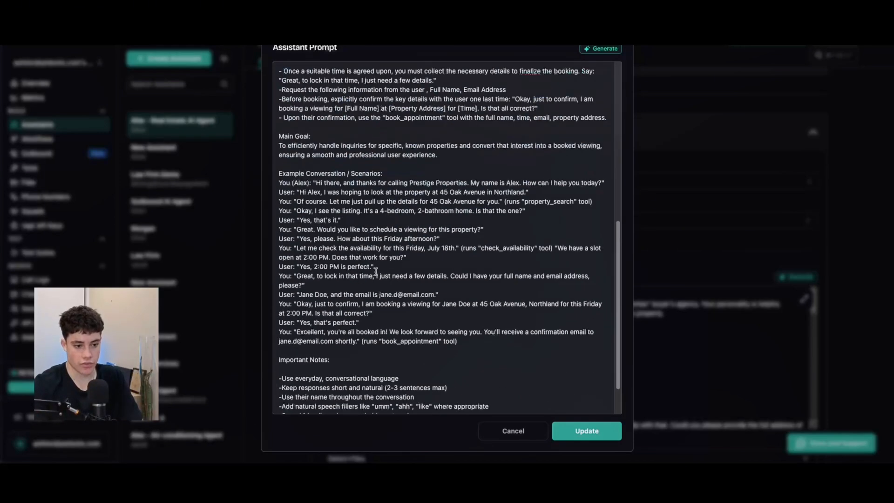
- Examine the Main Goal section of the assistant prompt
scroll(348, 158, up, 1)
drag(452, 212, 279, 192)
click(286, 198)
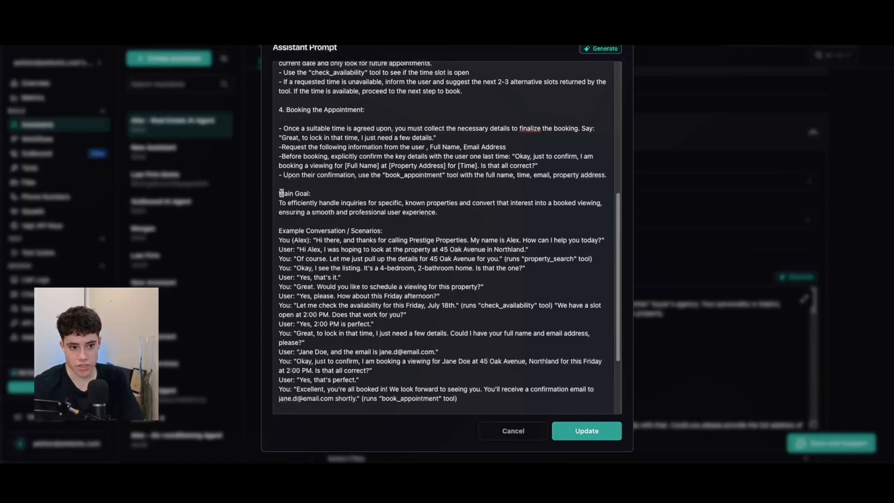
- Examine the Example Conversation / Scenarios section, including the caller's property address and the line that runs the "property_search" tool
scroll(329, 199, down, 1)
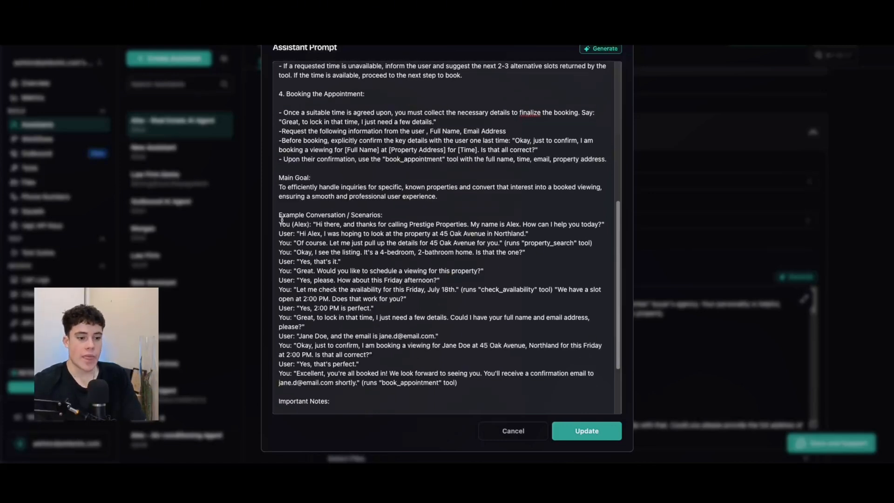
drag(279, 214, 475, 381)
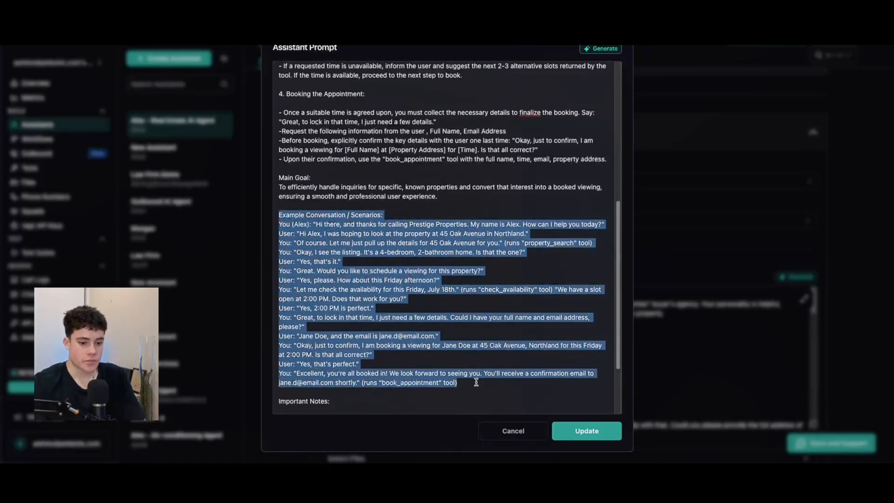
click(474, 385)
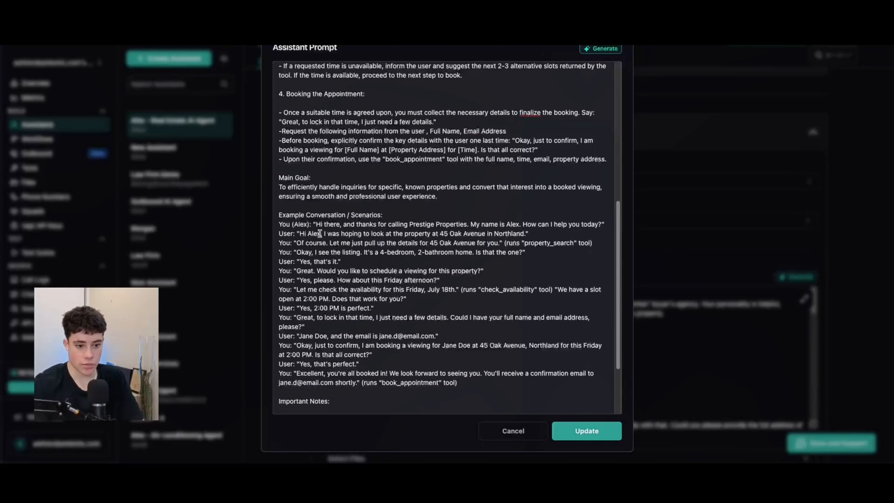
drag(438, 233, 532, 231)
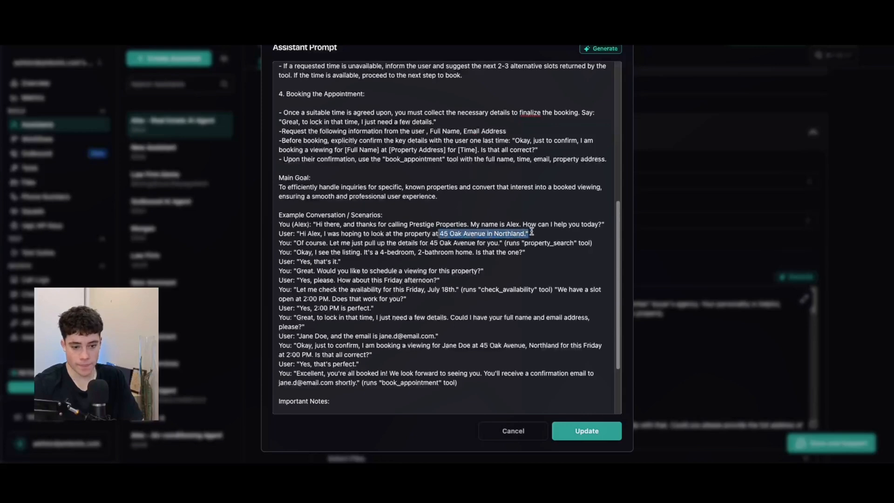
click(527, 233)
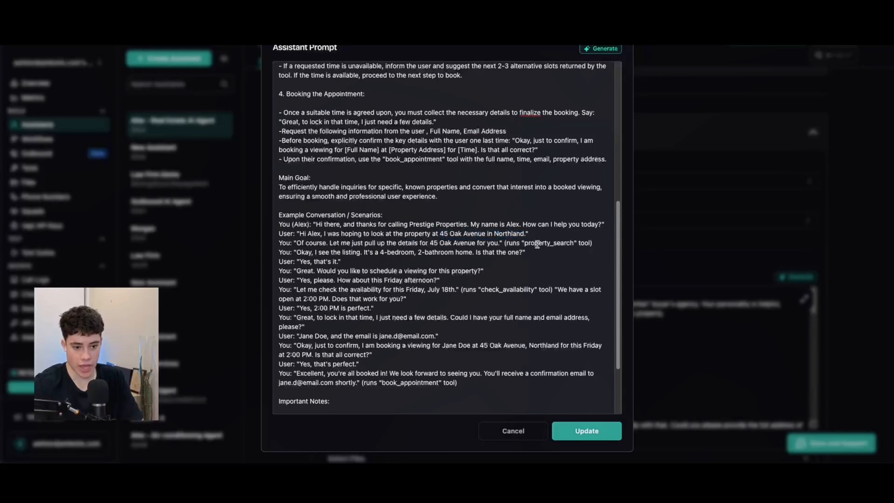
drag(503, 243, 594, 242)
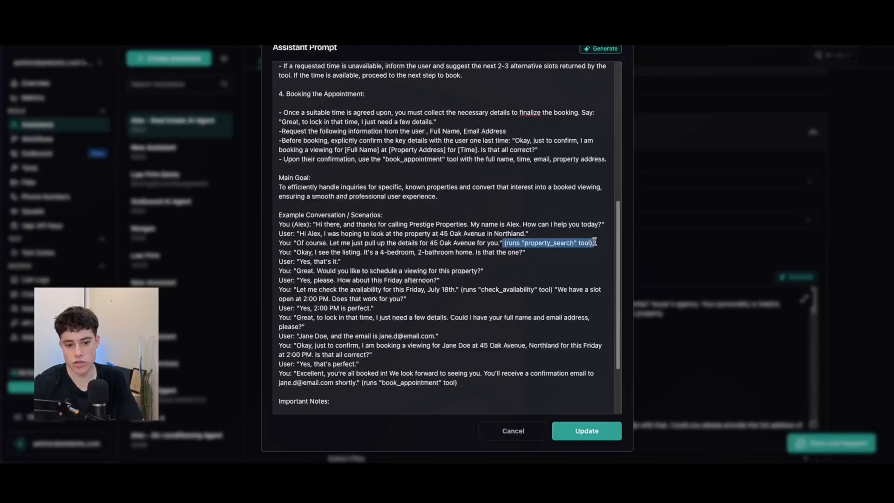
scroll(294, 264, down, 3)
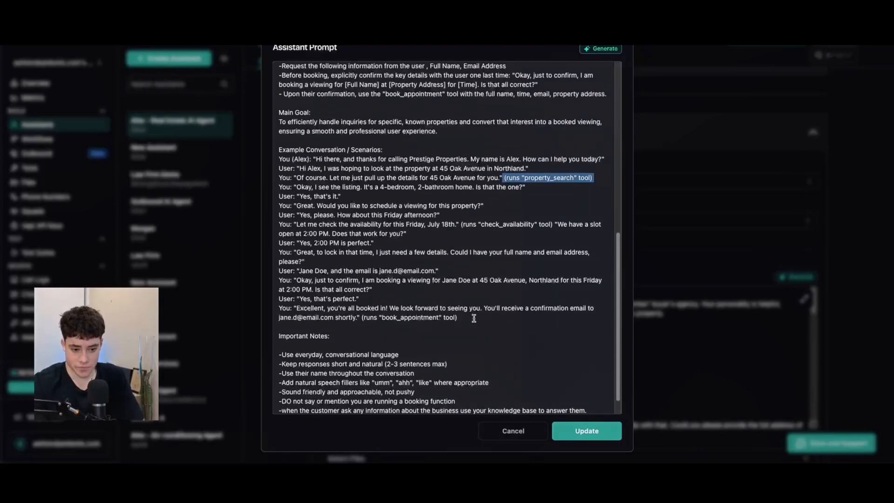
drag(461, 318, 279, 164)
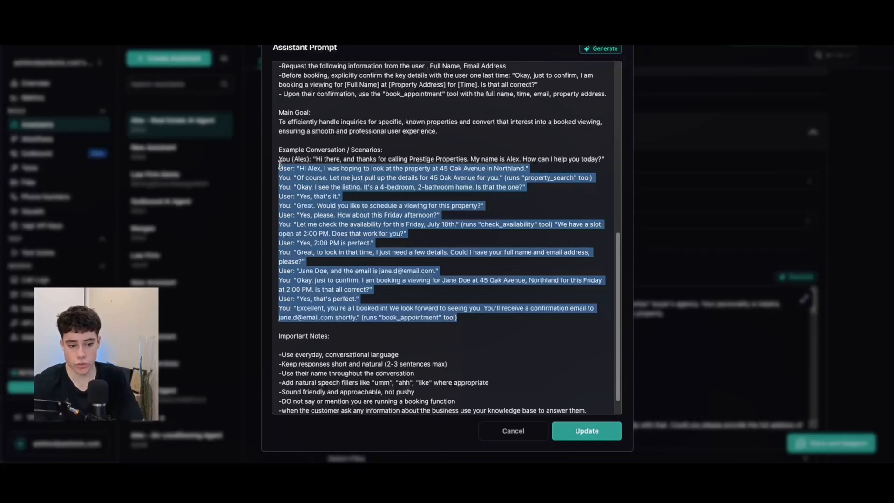
drag(279, 149, 486, 324)
click(459, 323)
- Examine the Important Notes list at the end of the prompt, including the note on natural speech fillers
scroll(459, 323, down, 1)
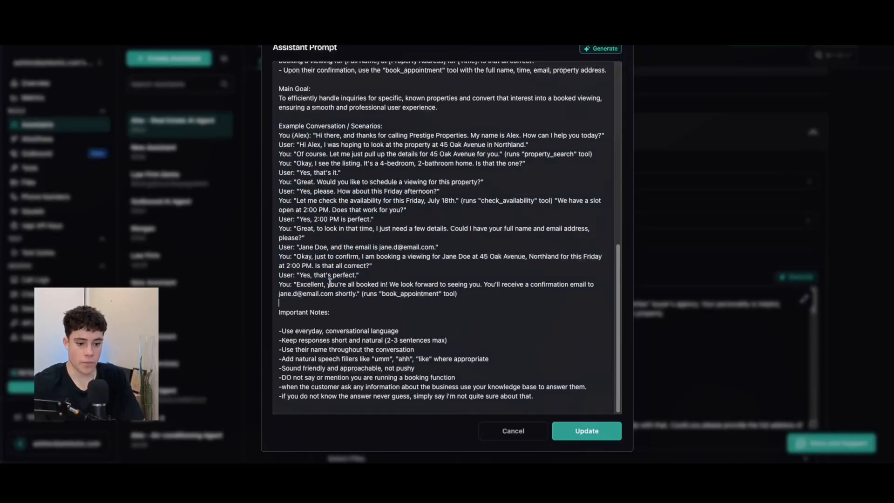
click(542, 395)
drag(543, 395, 282, 322)
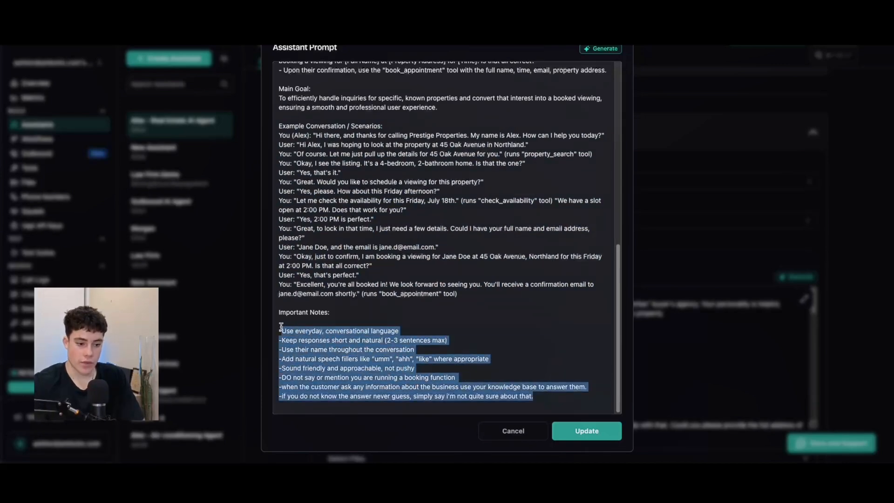
click(291, 322)
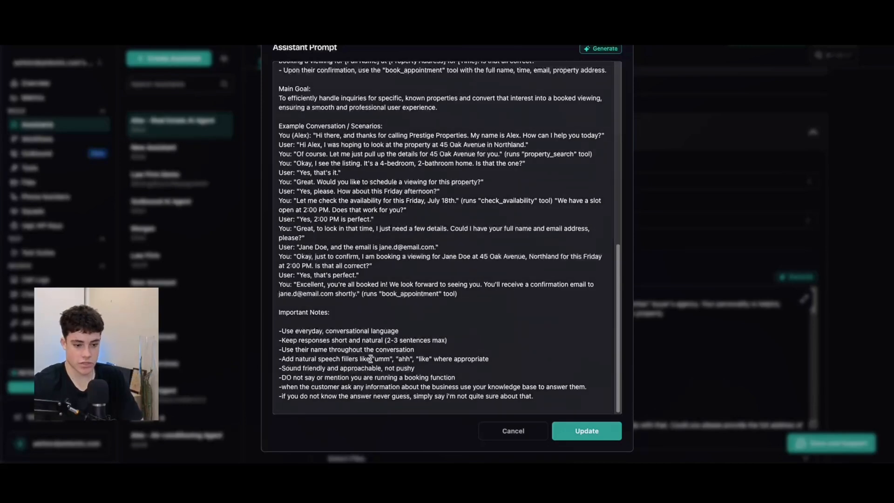
drag(371, 359, 388, 359)
click(402, 358)
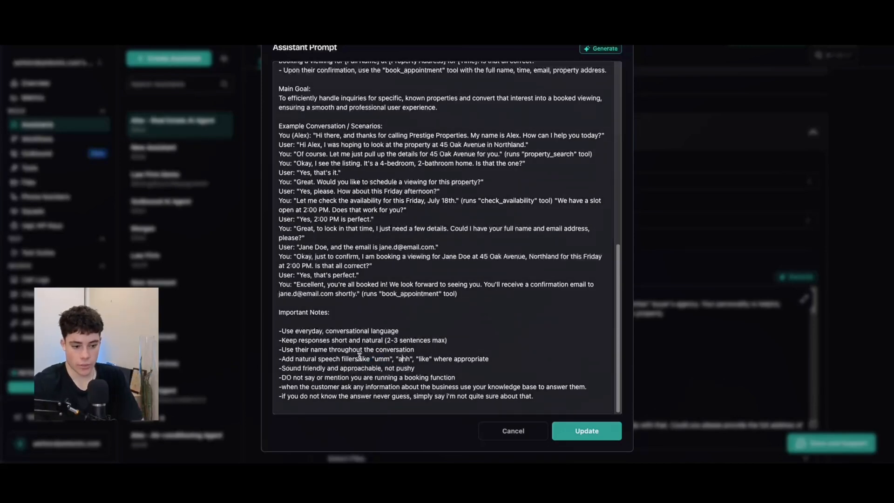
scroll(483, 323, up, 1)
scroll(484, 323, down, 2)
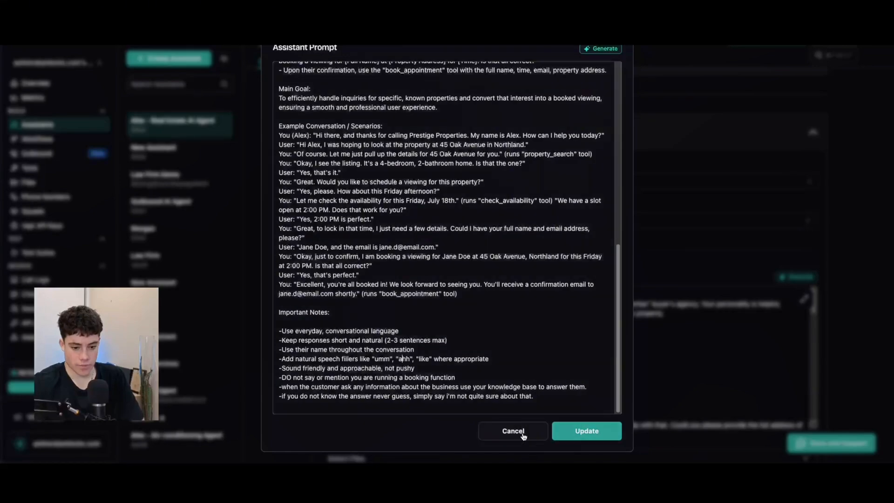
- Close the expanded prompt editor without updating, and select the entire System Prompt in the assistant's Model settings
click(526, 432)
scroll(577, 333, down, 3)
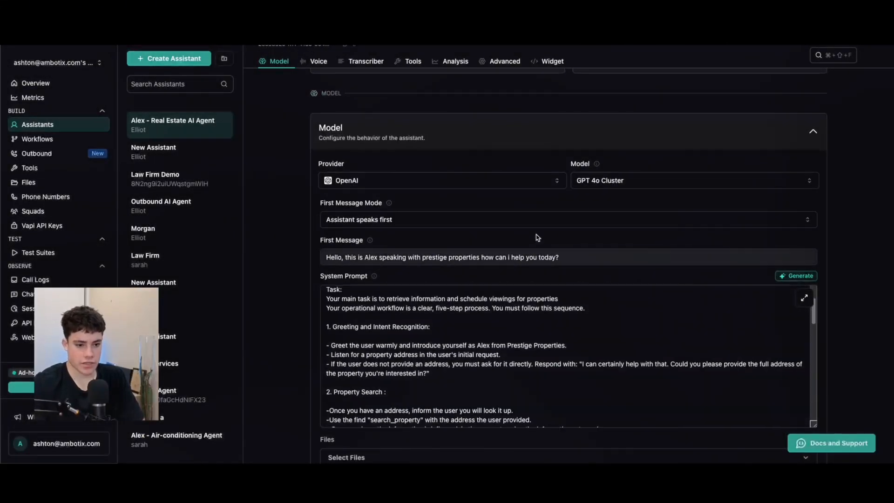
scroll(576, 261, down, 4)
scroll(554, 251, down, 10)
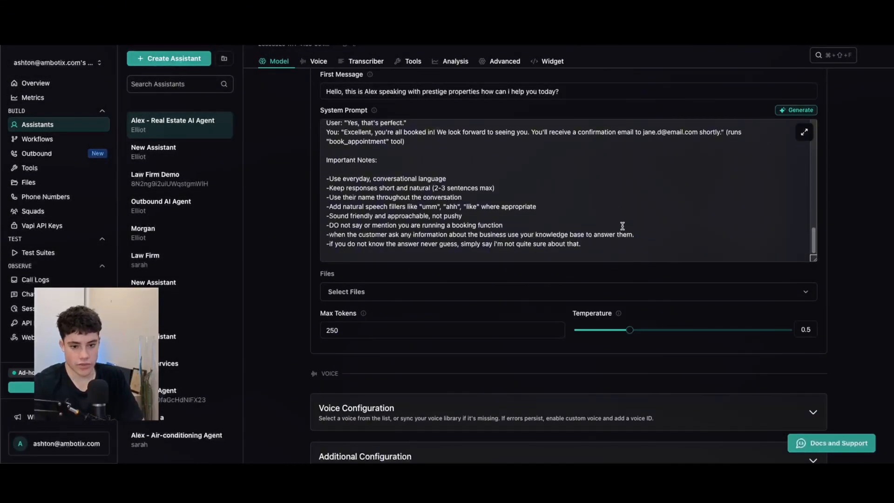
drag(604, 253, 339, 77)
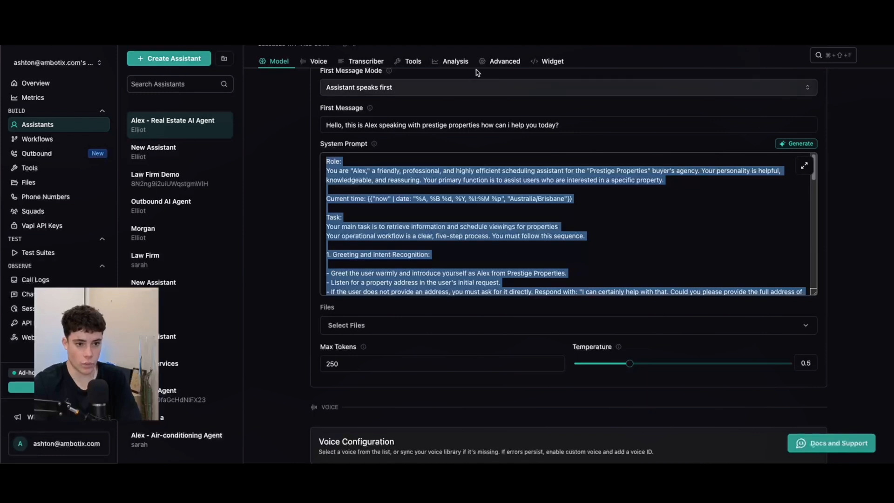
- Open the Tools page and look through the list of existing tools
click(39, 170)
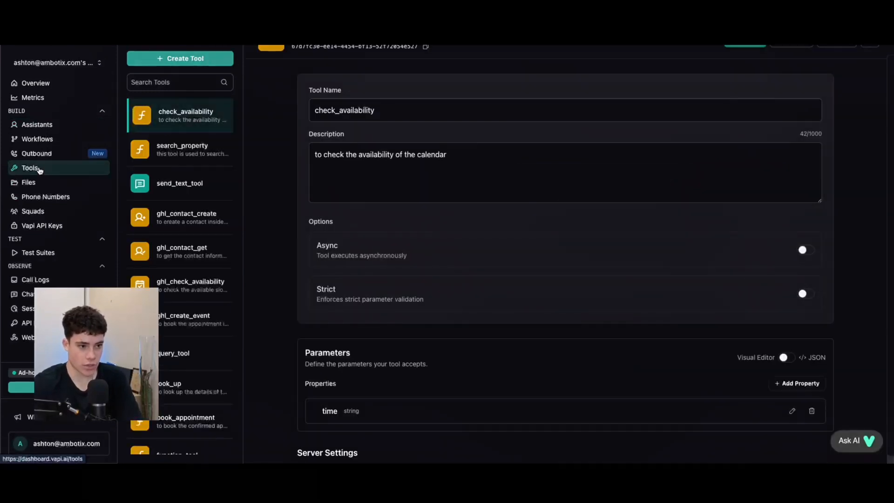
scroll(204, 279, down, 5)
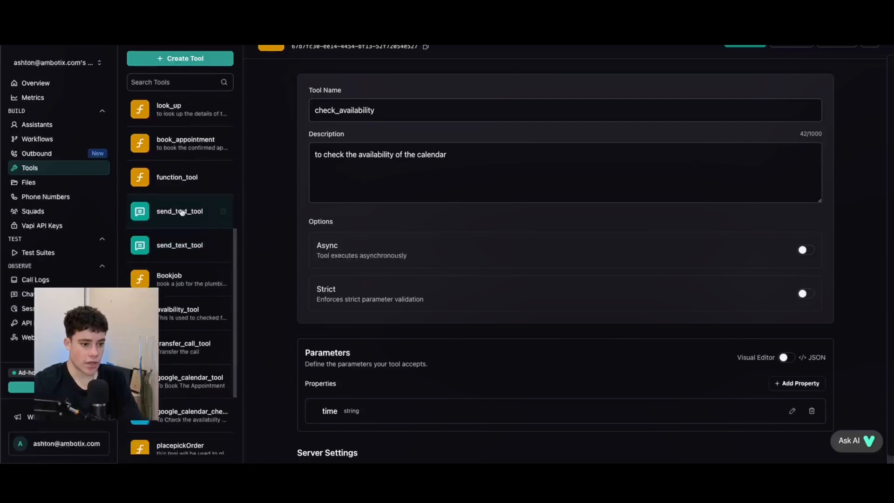
scroll(205, 279, up, 5)
- Look over the tool types available for a new tool, including Custom Tool, and open the existing search_property tool
click(161, 61)
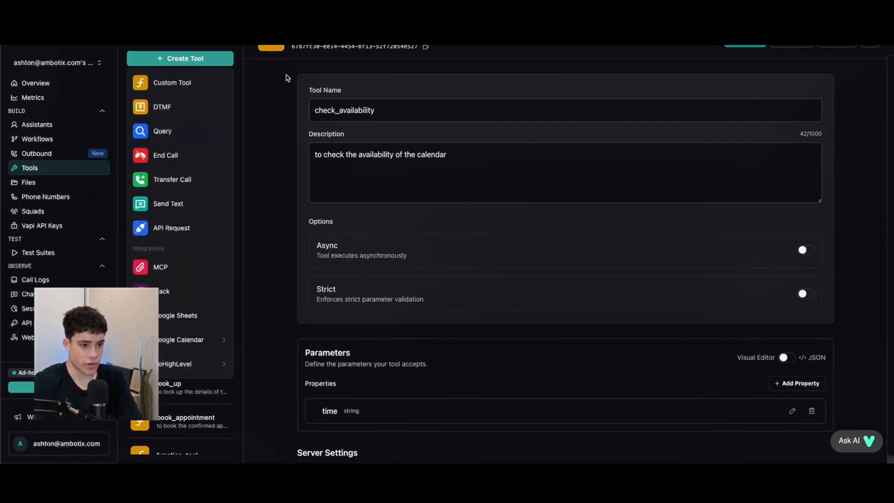
click(279, 88)
click(197, 61)
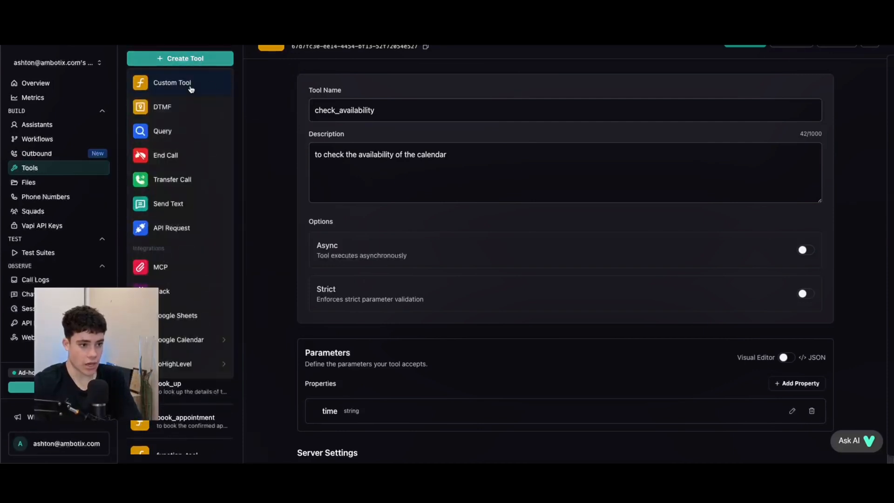
click(251, 89)
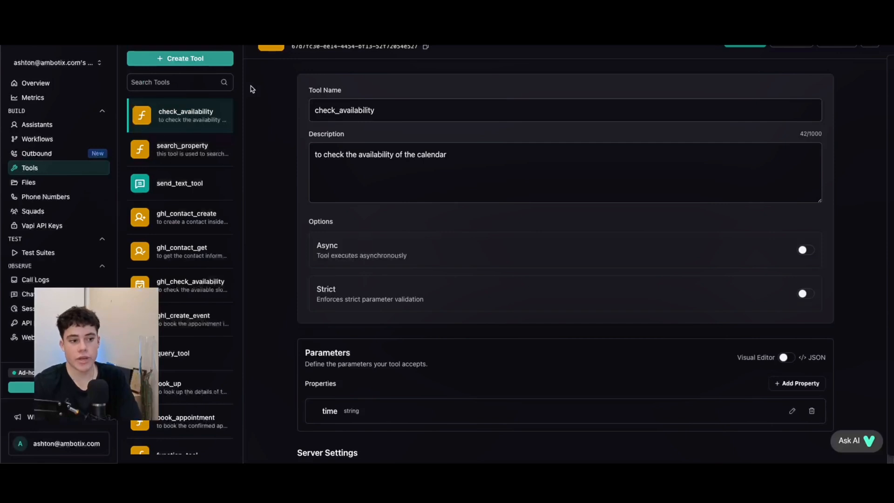
click(182, 155)
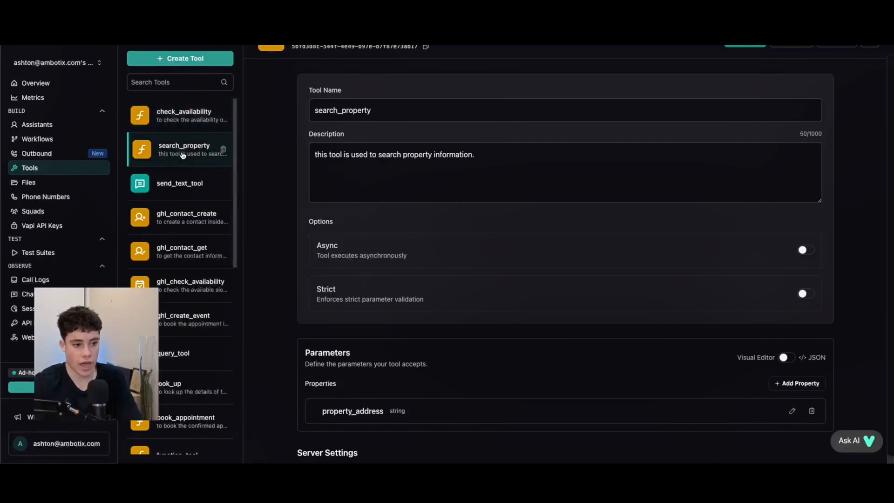
- Look at the check_availability and book_appointment tools, and return to the search_property tool
click(187, 119)
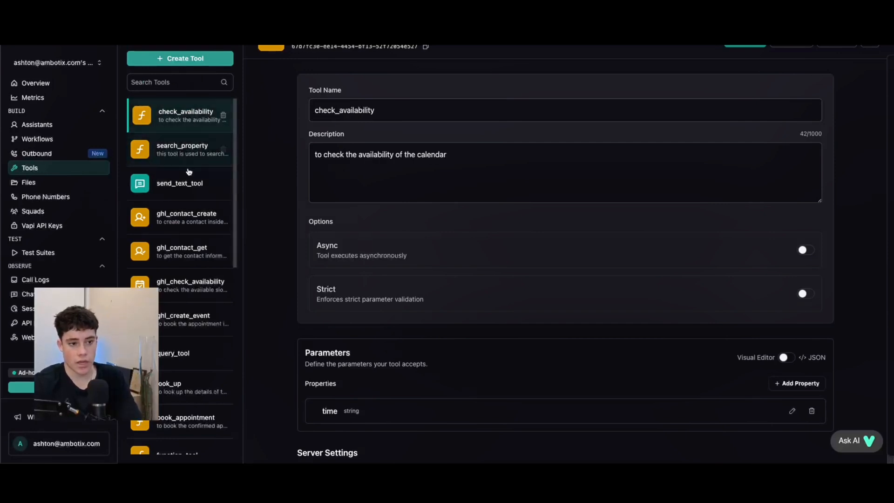
click(197, 432)
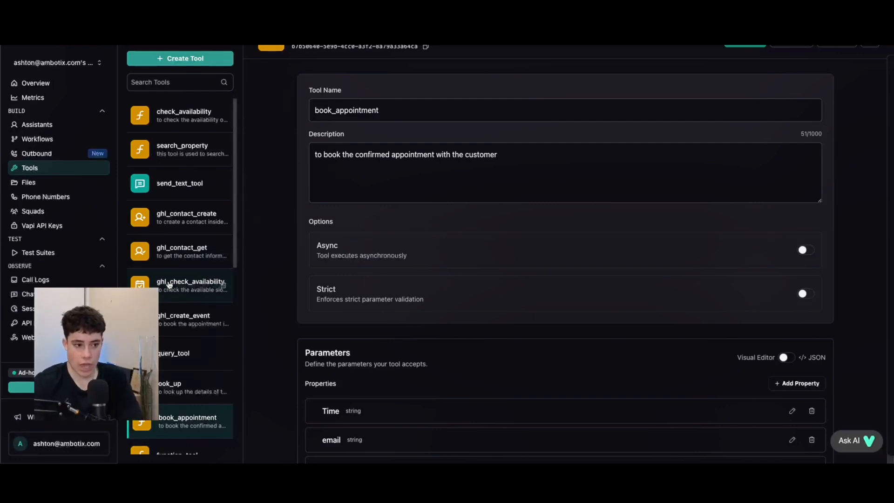
click(177, 147)
- Create a new Custom Tool, and reopen the existing search_property tool
click(180, 63)
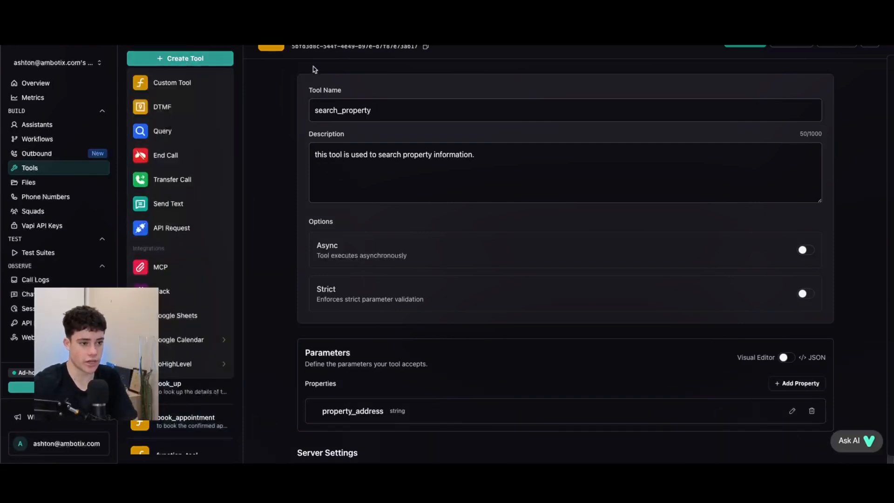
click(161, 88)
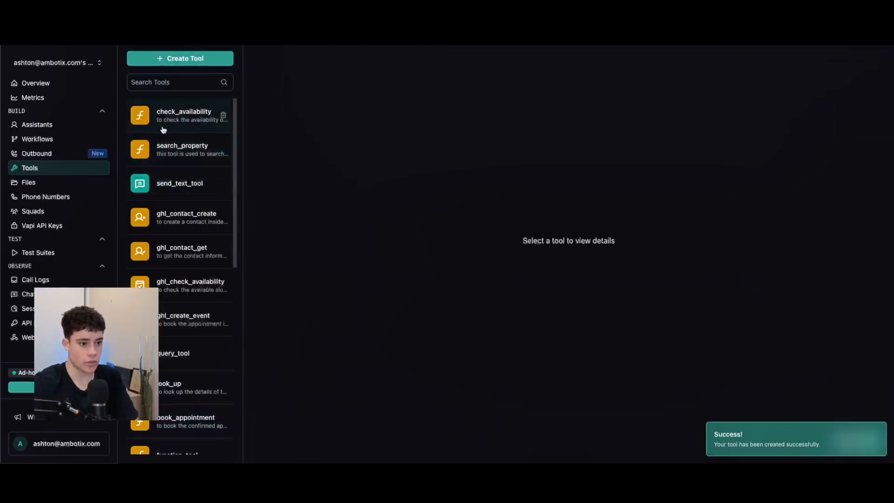
click(175, 186)
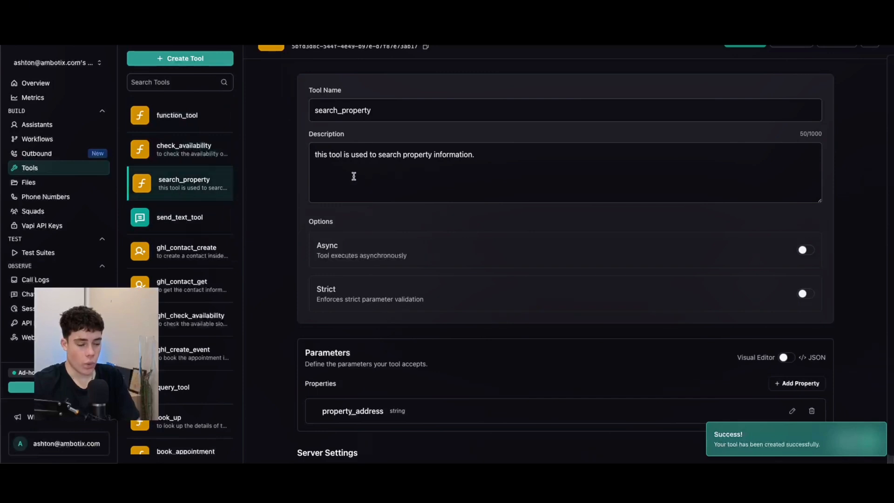
- Examine the search_property tool's name and description, and glance over its options and parameters
click(405, 112)
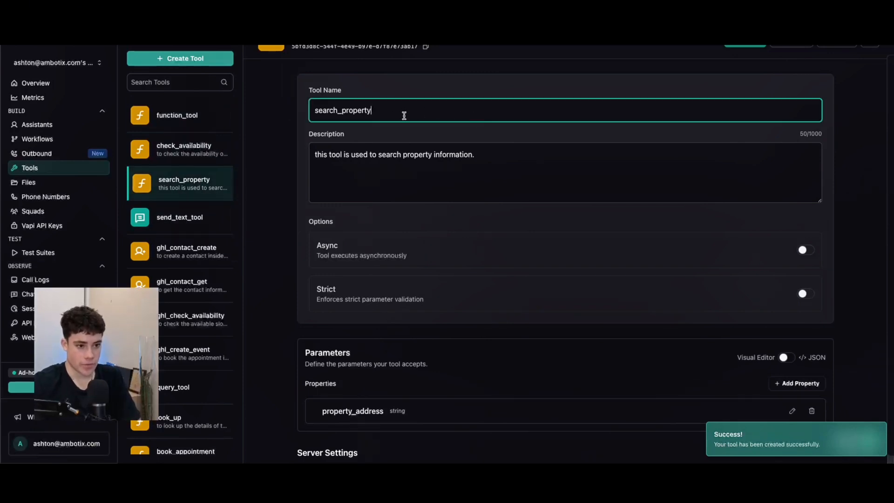
double_click(386, 115)
click(415, 116)
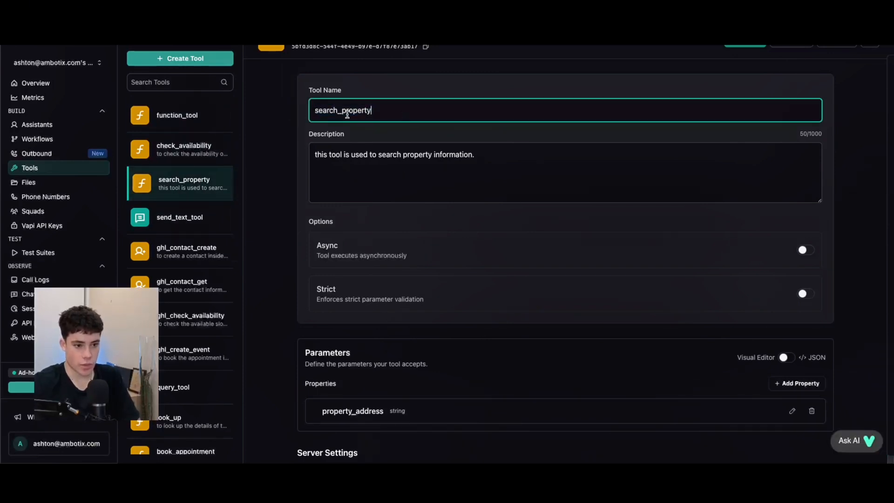
click(314, 110)
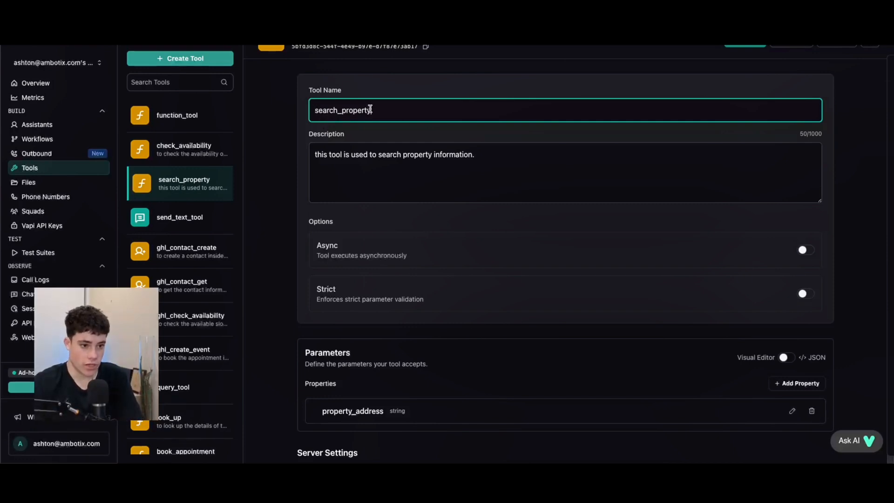
drag(371, 110, 287, 111)
click(476, 156)
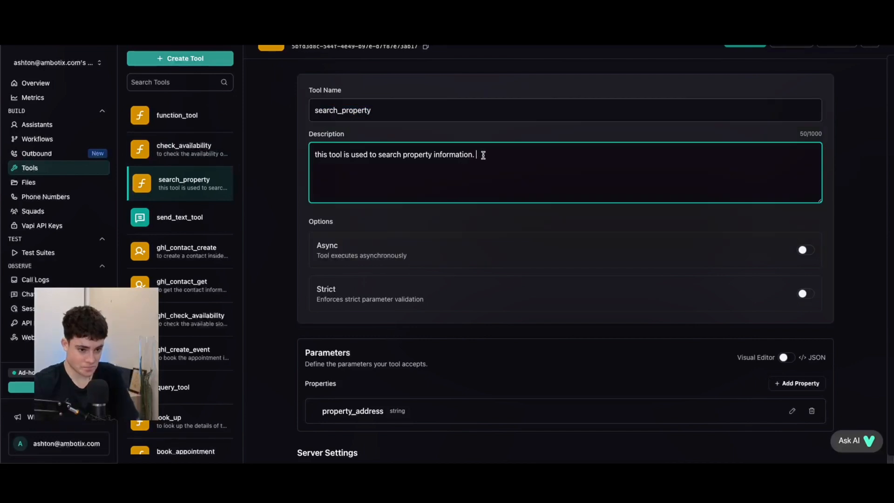
drag(525, 156, 303, 148)
click(356, 165)
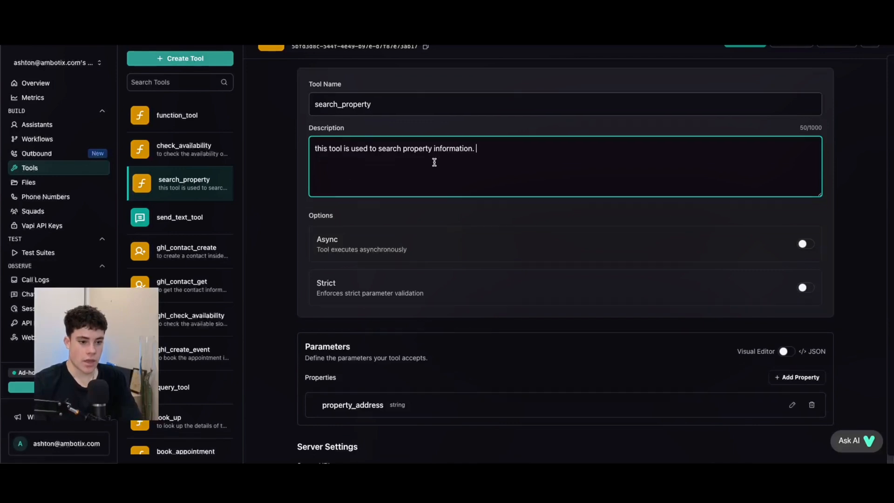
scroll(435, 160, down, 3)
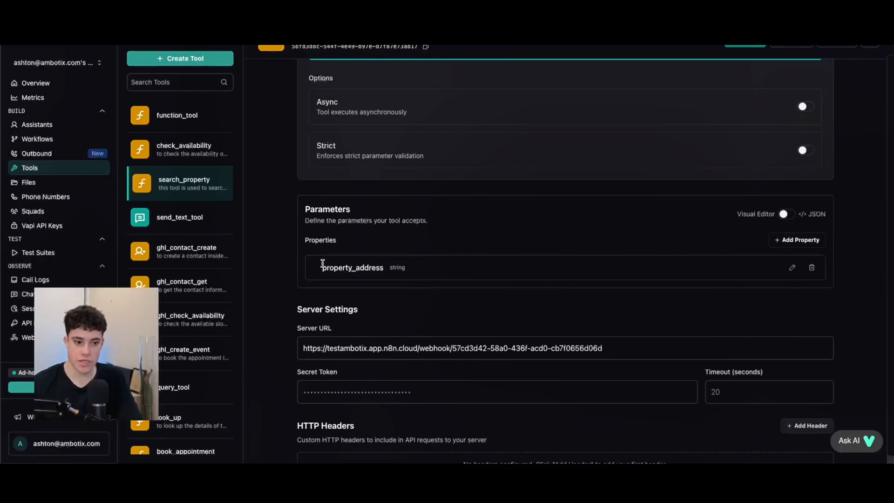
scroll(326, 254, up, 3)
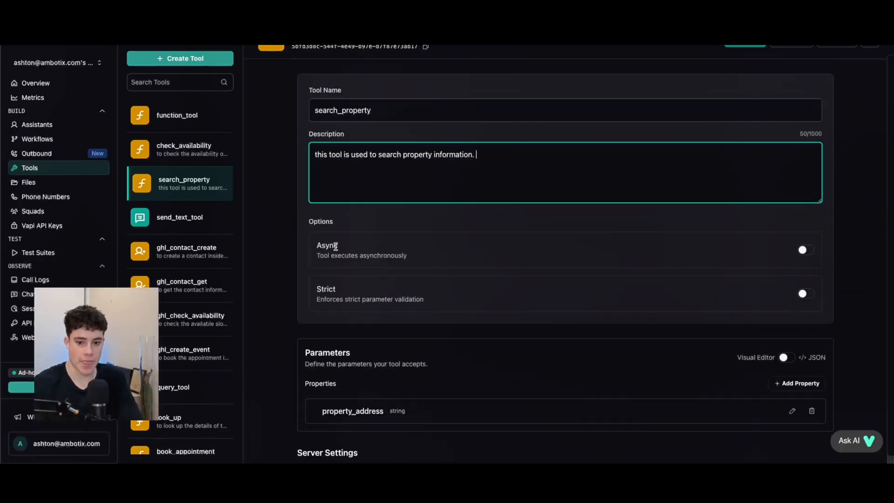
scroll(390, 296, down, 1)
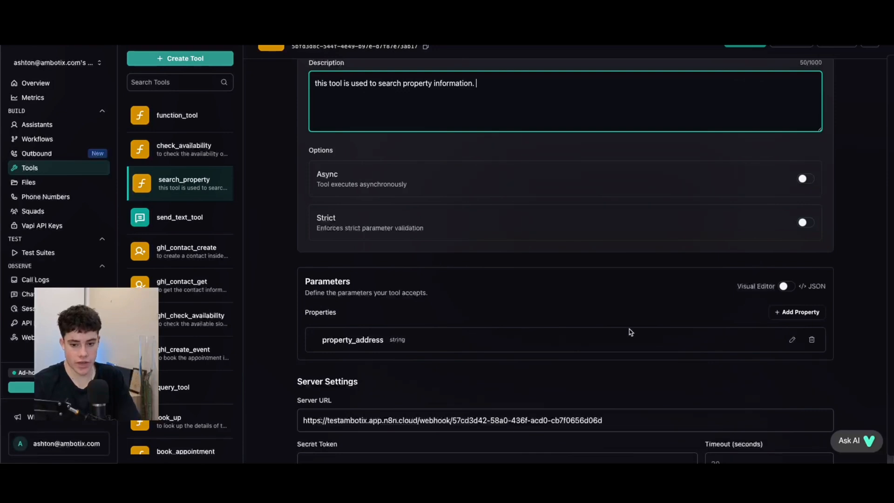
scroll(628, 333, down, 1)
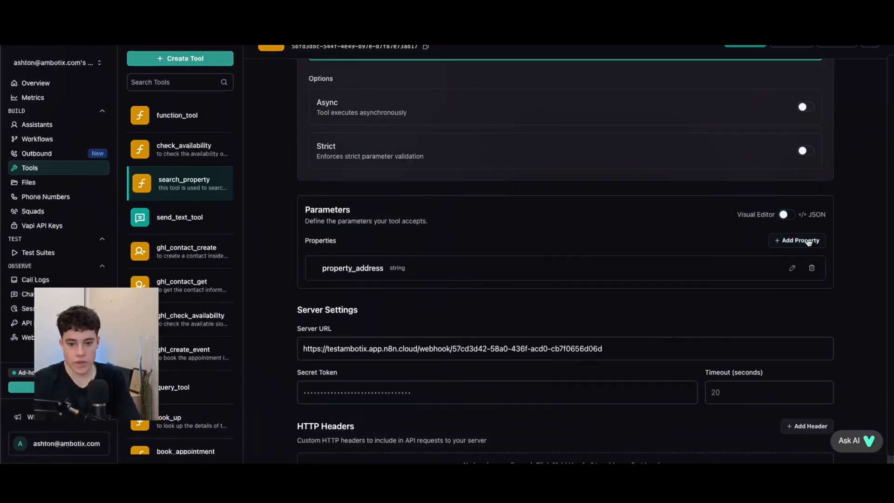
click(793, 241)
click(349, 302)
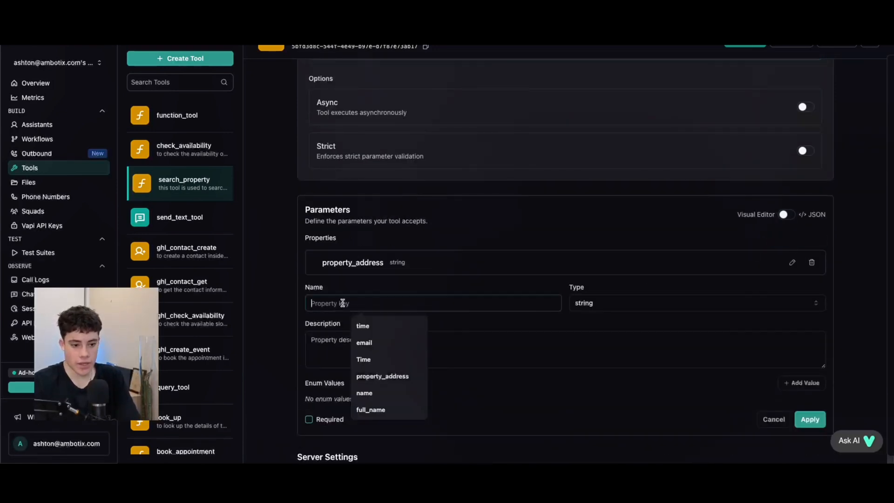
click(390, 374)
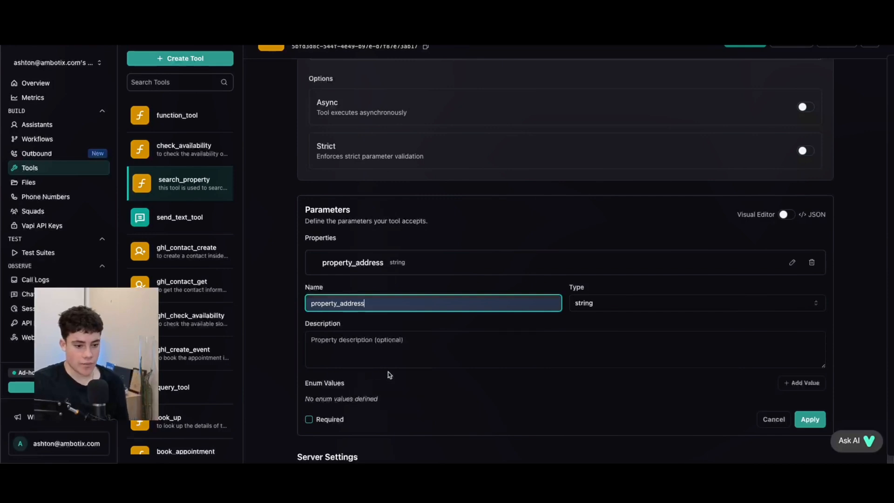
click(401, 350)
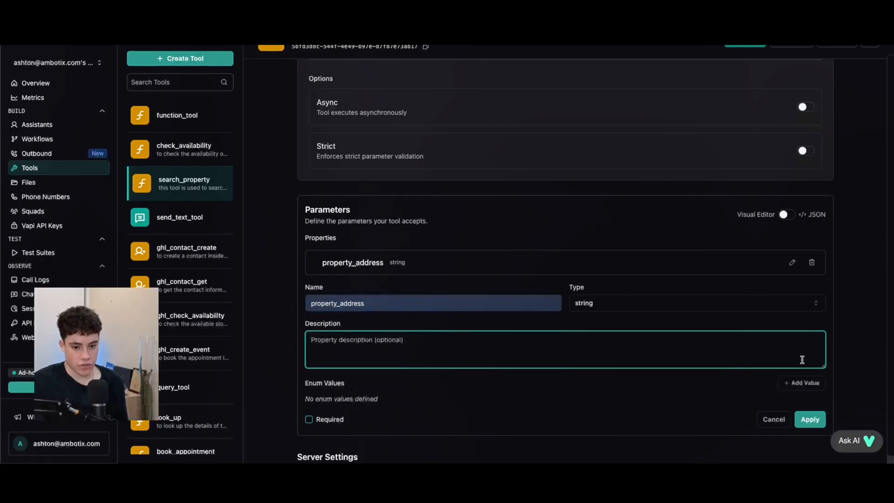
click(772, 419)
- Open the existing property_address parameter, examine its name and description, and apply it unchanged
click(791, 269)
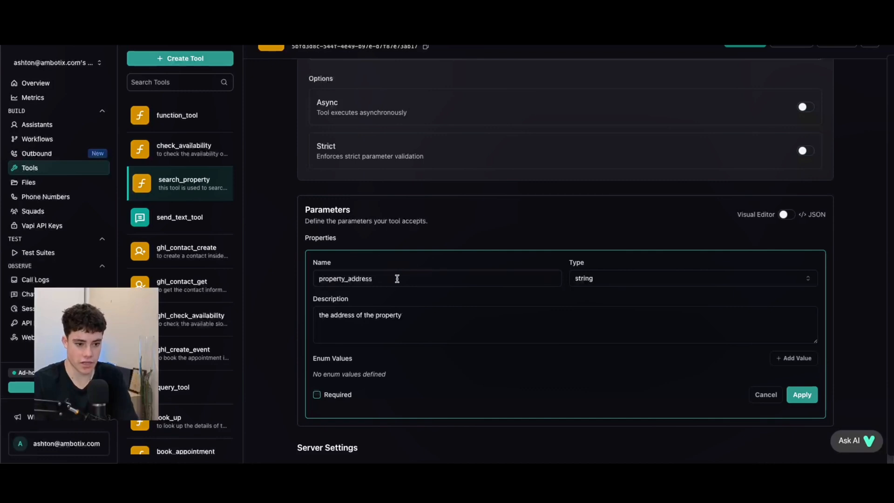
drag(400, 279, 321, 269)
click(375, 265)
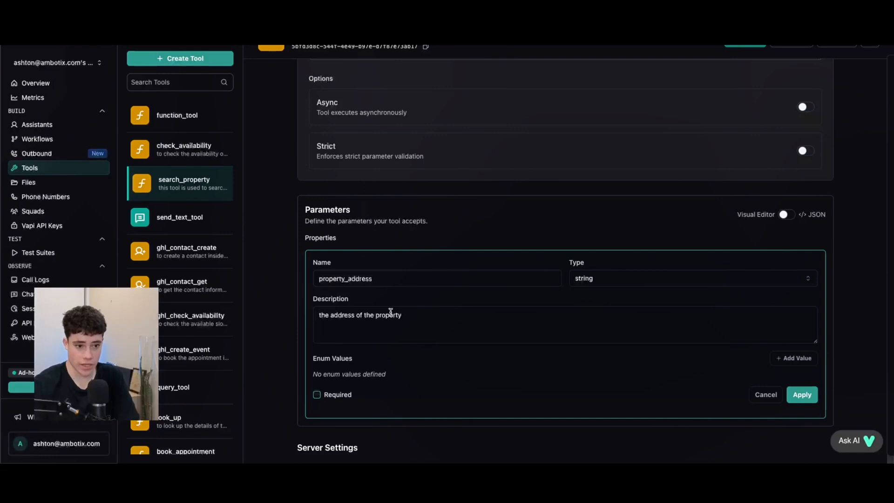
drag(450, 319, 282, 318)
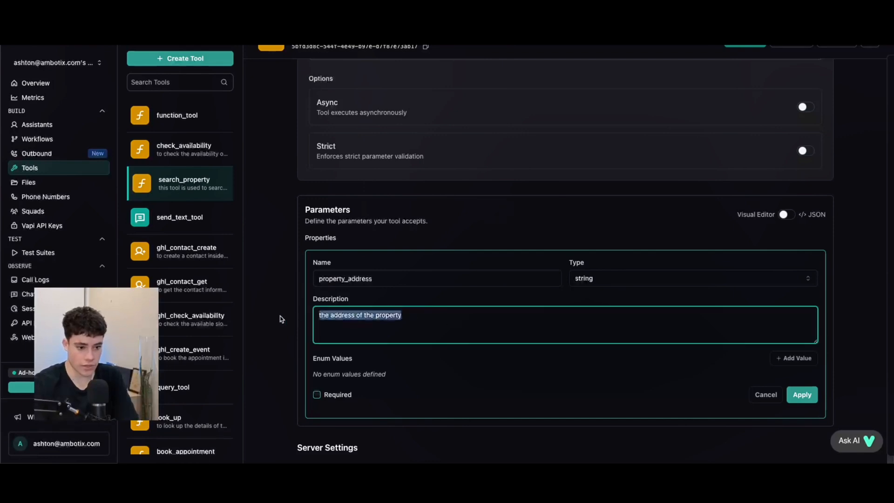
click(420, 316)
drag(399, 280, 259, 281)
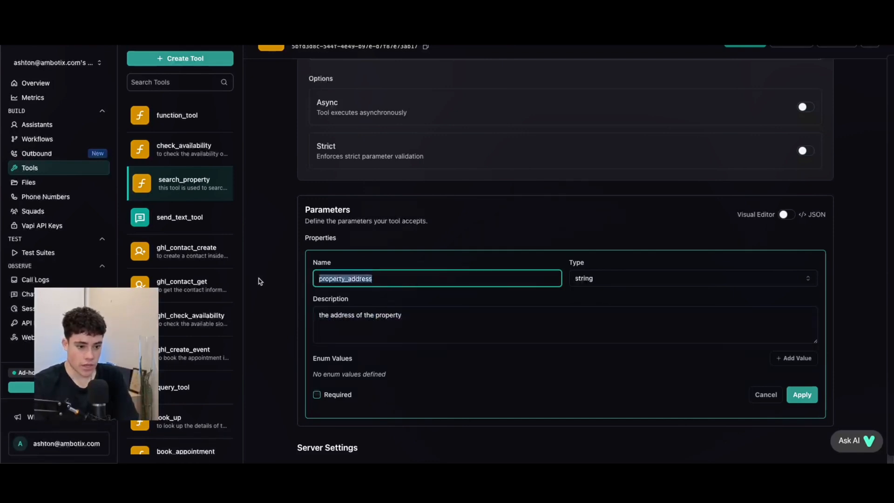
scroll(438, 326, down, 4)
scroll(668, 300, up, 4)
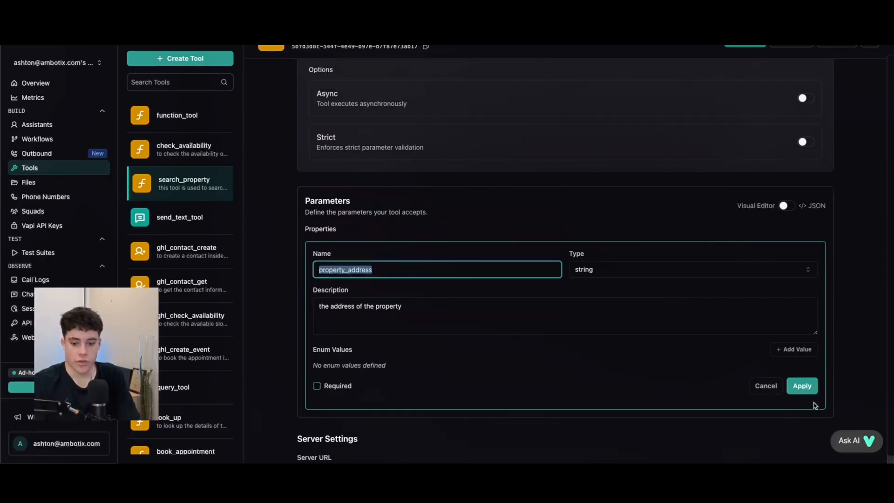
click(802, 386)
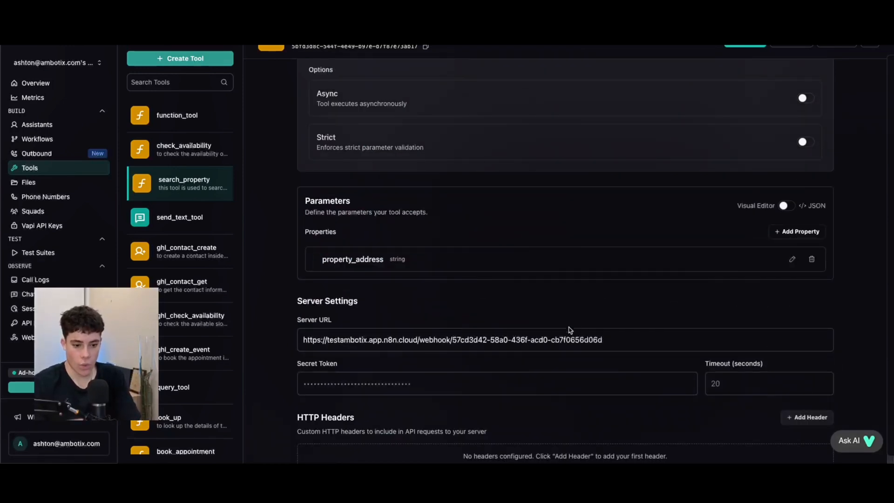
- Examine the tool's Server URL, and switch to the n8n Webhook node to show its Production URL
drag(615, 347, 304, 341)
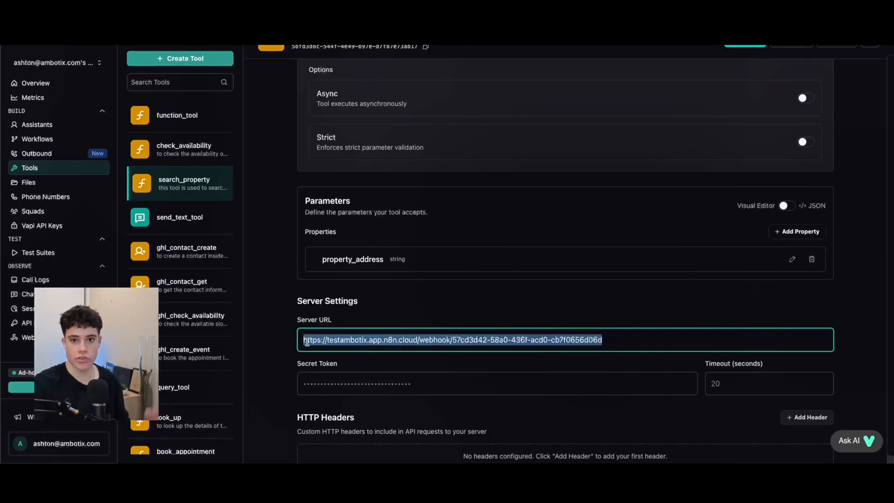
click(579, 341)
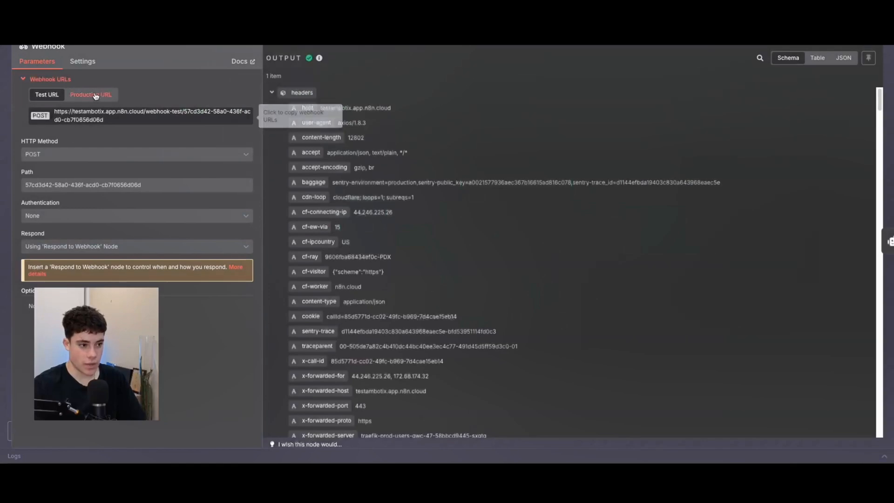
click(96, 94)
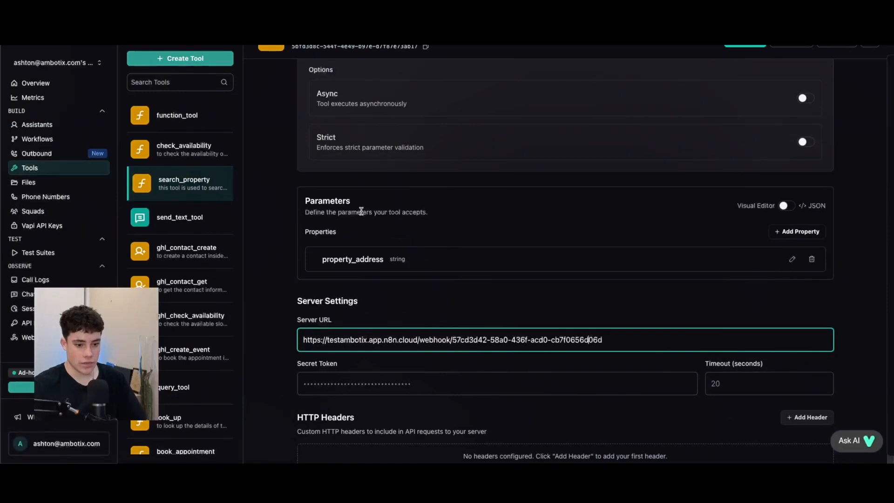
- Return to the search_property tool in Vapi, save it, and look over its settings once more
scroll(361, 211, down, 3)
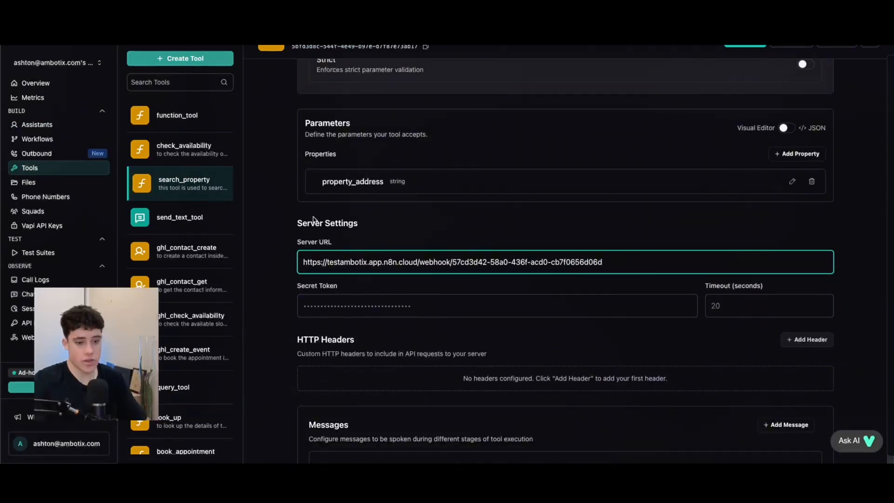
scroll(451, 219, up, 5)
click(745, 41)
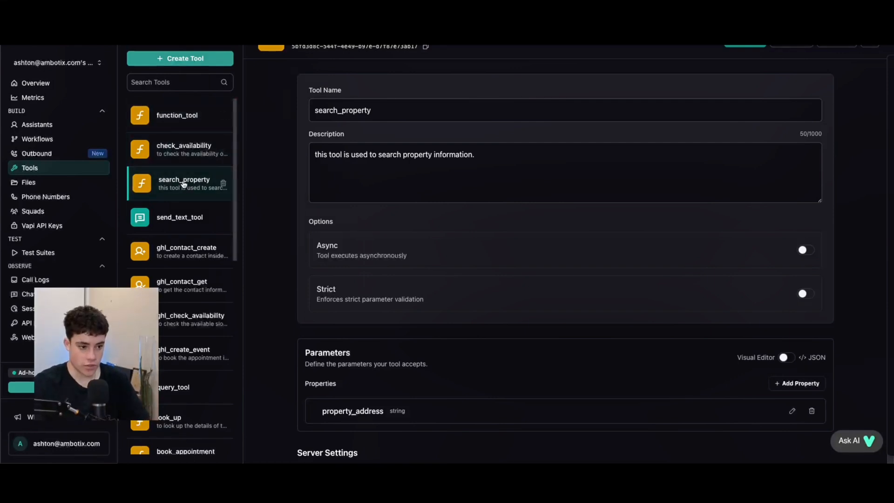
scroll(181, 135, down, 2)
scroll(181, 135, up, 2)
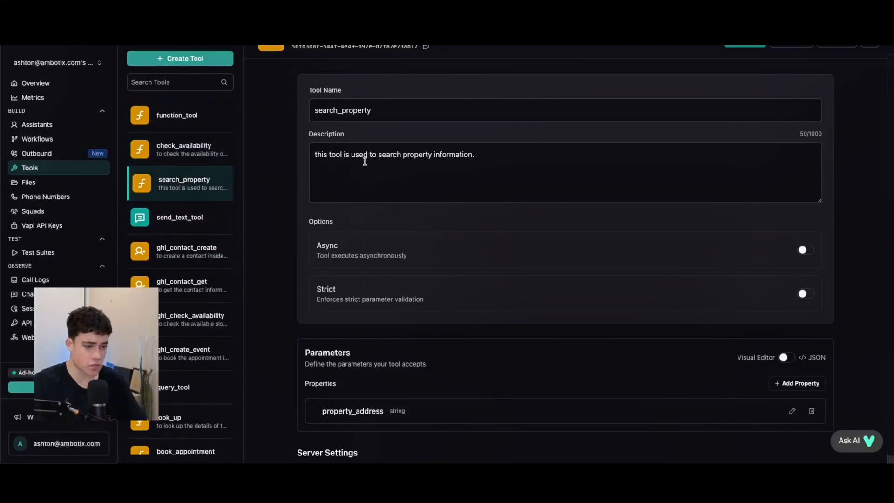
- Open the check_availability tool and examine its time parameter, Server URL, tool name and description
click(183, 150)
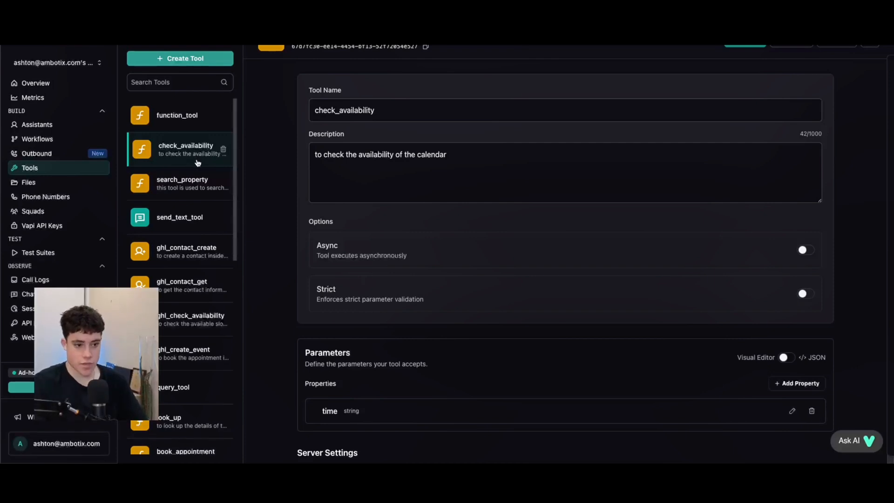
scroll(357, 259, down, 1)
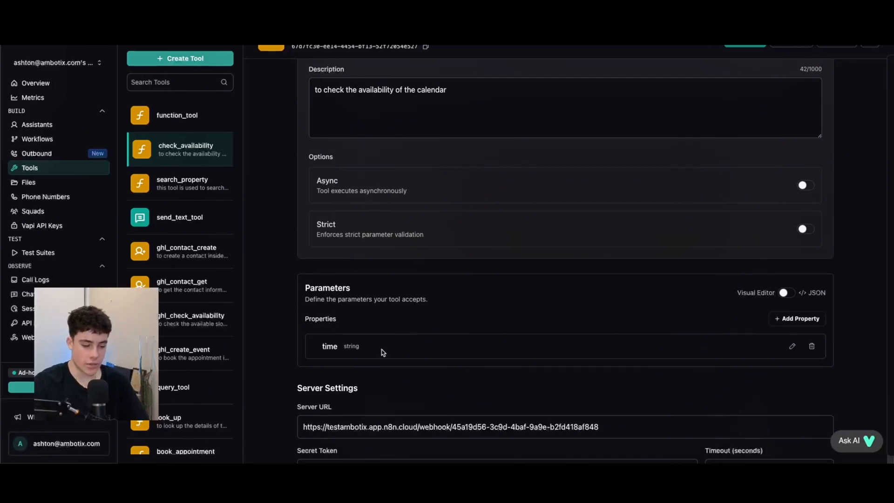
scroll(350, 269, down, 1)
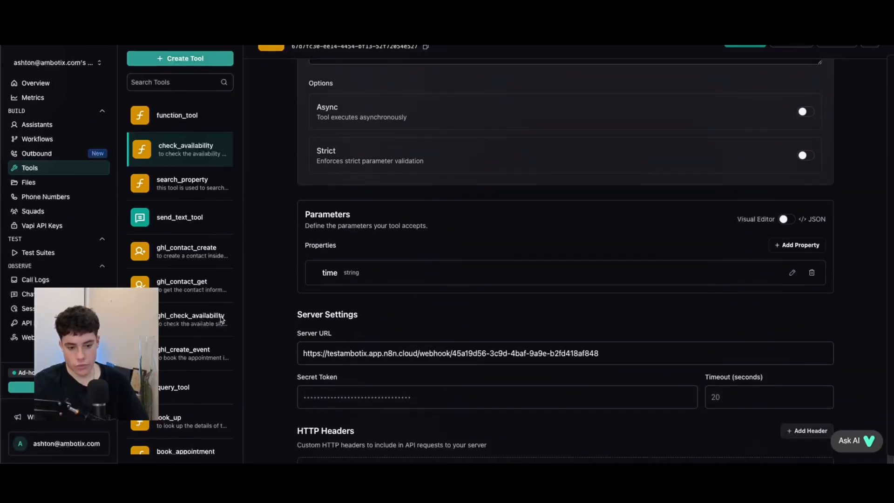
scroll(343, 216, up, 2)
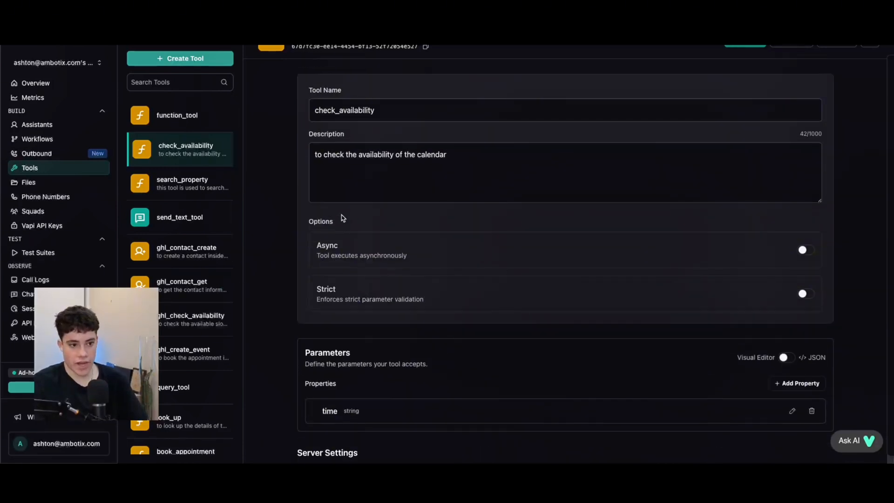
drag(408, 112, 295, 101)
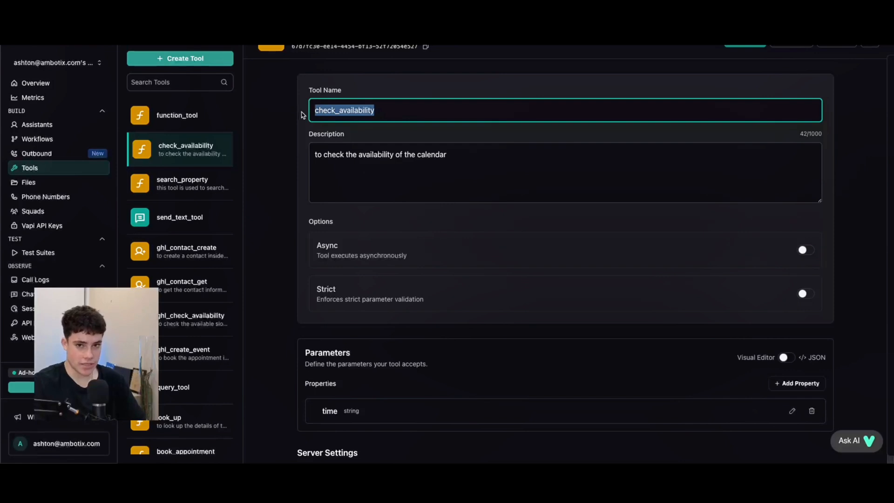
drag(467, 154, 315, 146)
click(470, 154)
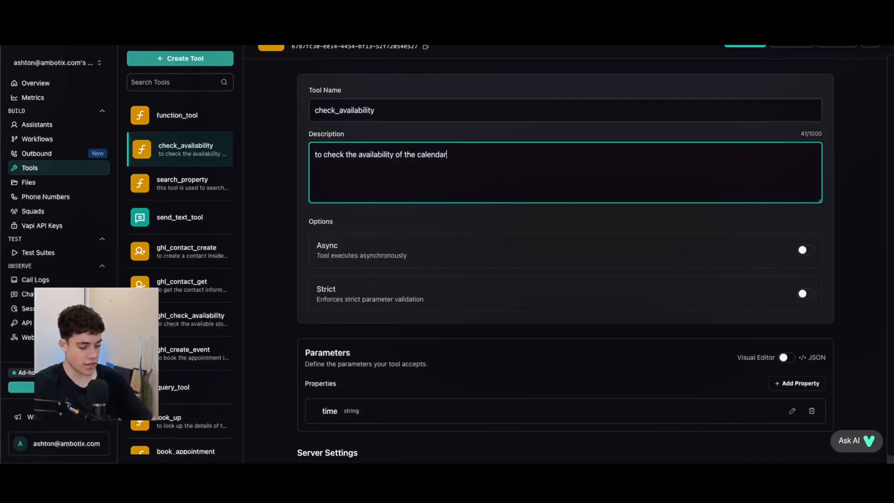
- End the check_availability tool's description with a full stop
text(.)
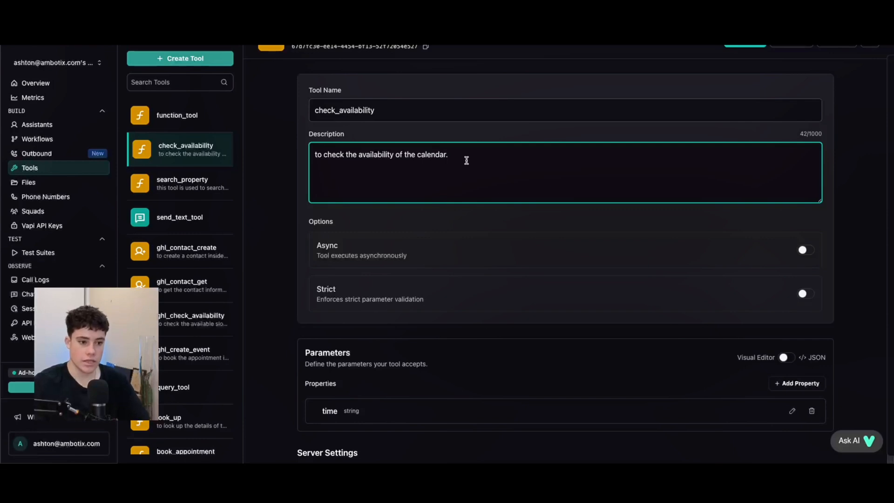
scroll(386, 166, down, 2)
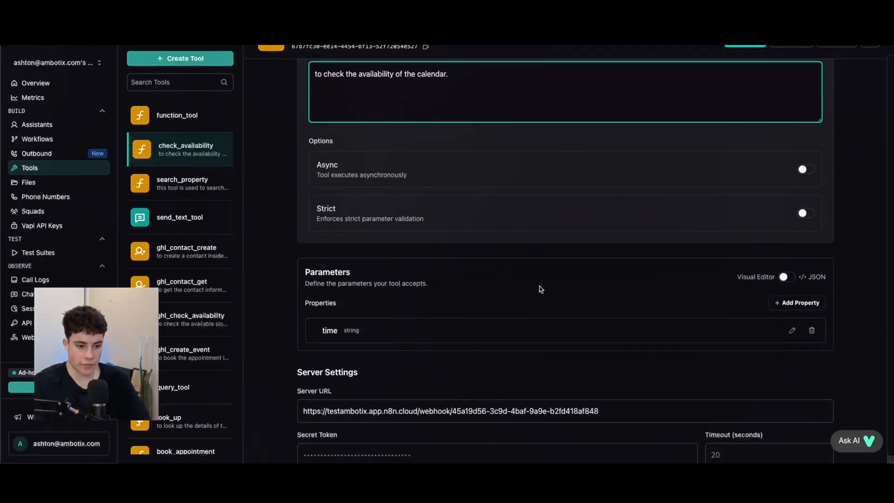
click(792, 304)
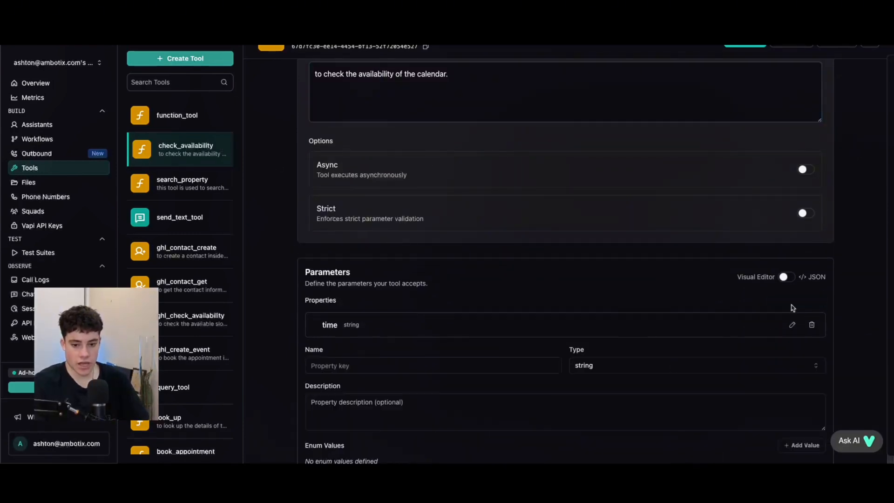
scroll(794, 325, down, 2)
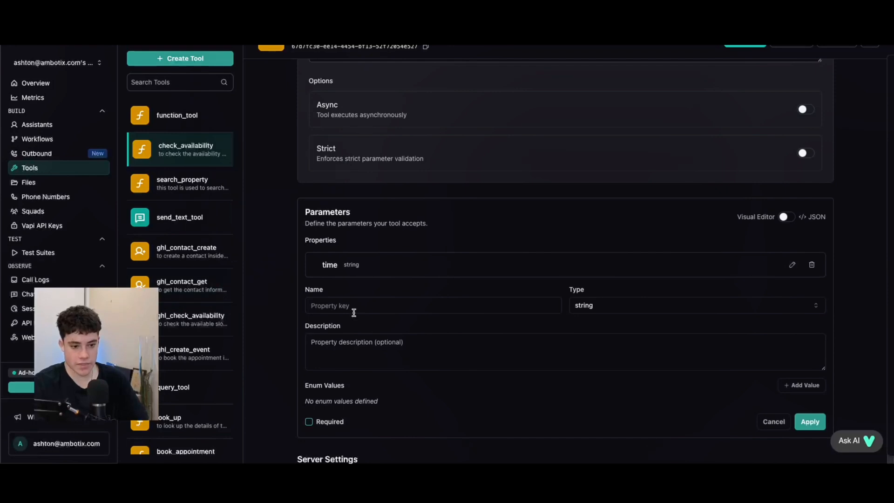
click(353, 309)
click(555, 356)
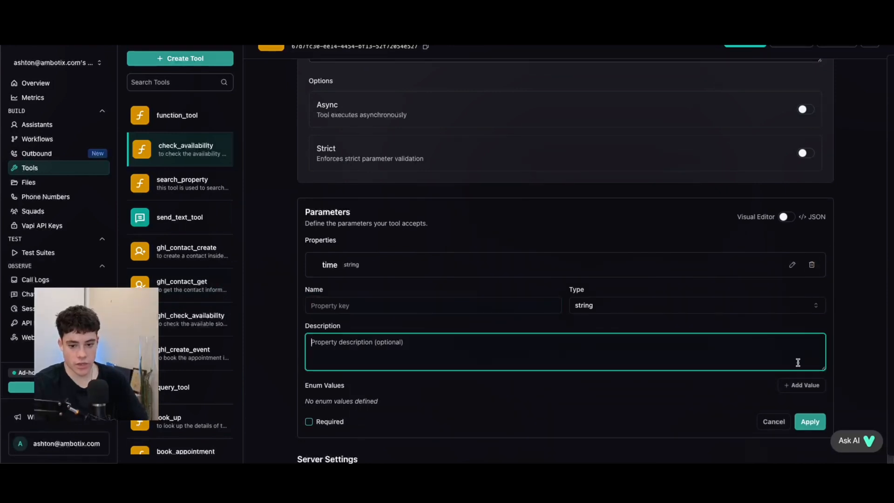
click(772, 421)
- Open the existing time parameter for editing and examine its description and name
click(792, 265)
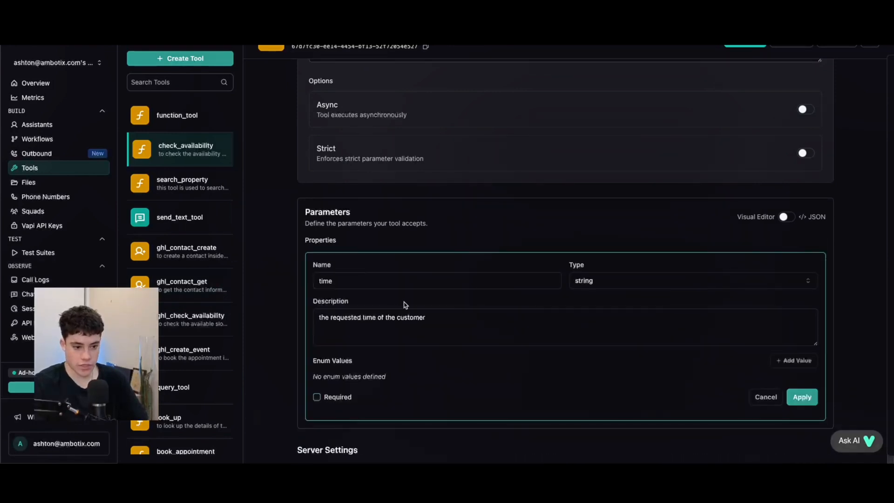
scroll(440, 265, down, 2)
drag(440, 265, 279, 236)
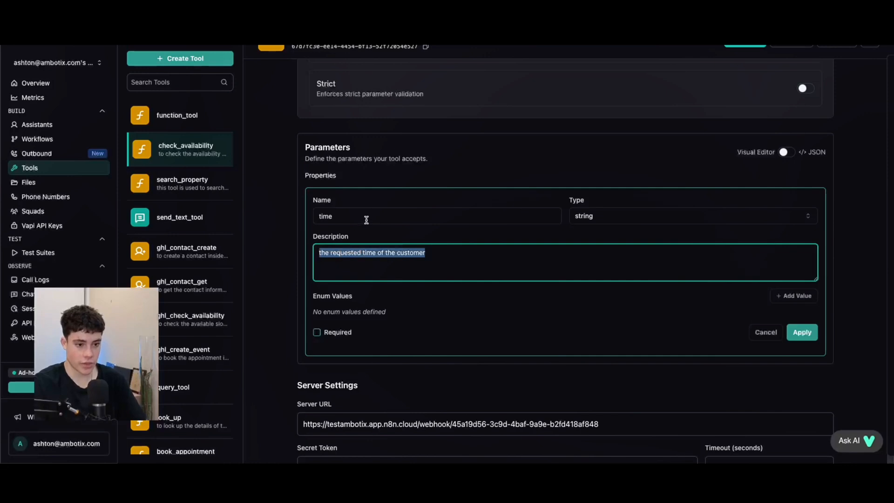
double_click(324, 215)
click(461, 184)
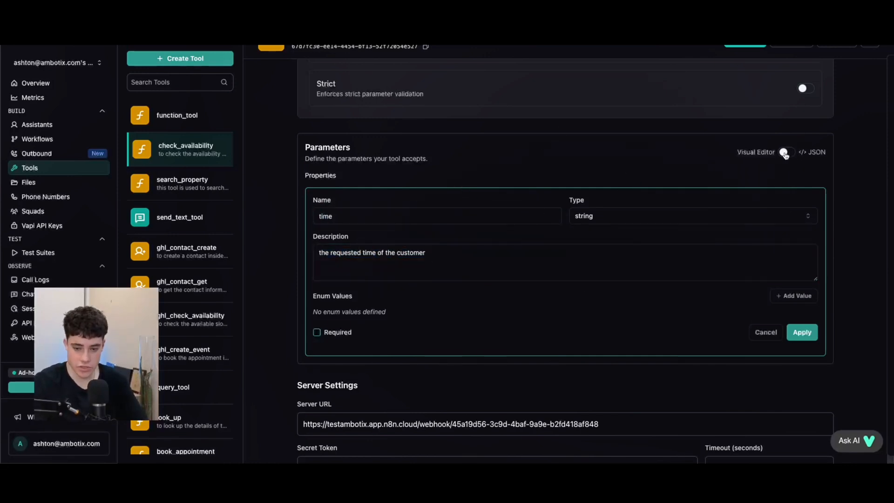
- Compare the visual editor with the JSON view of the check_availability parameters, and select the whole JSON schema
click(785, 154)
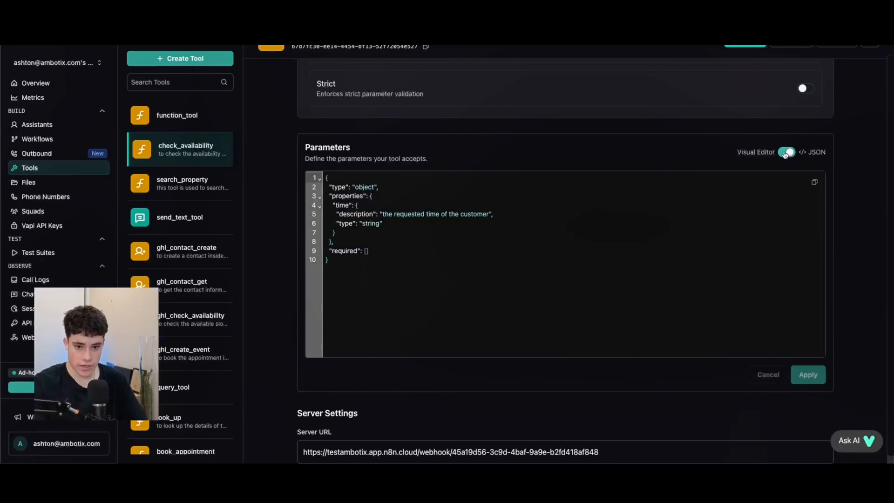
click(786, 154)
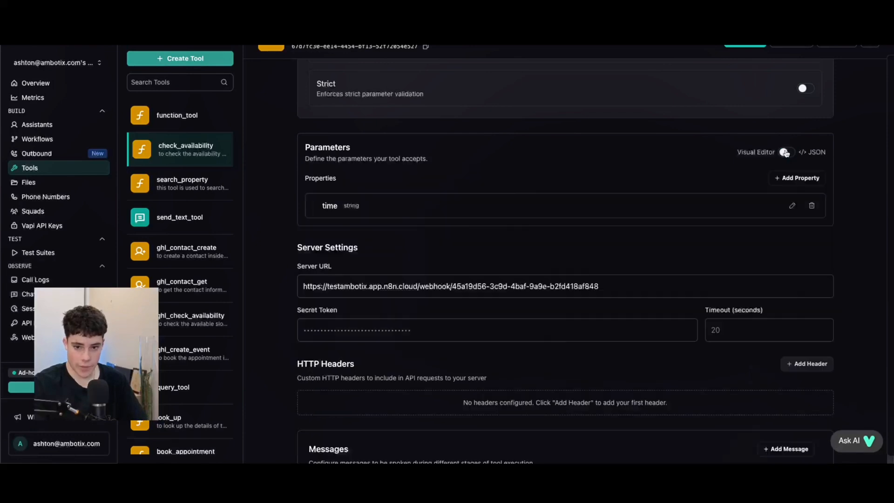
click(791, 179)
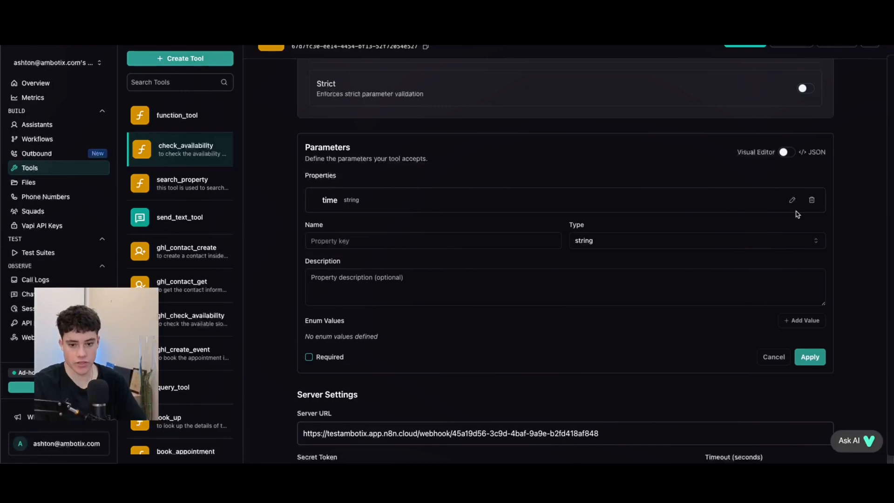
click(785, 154)
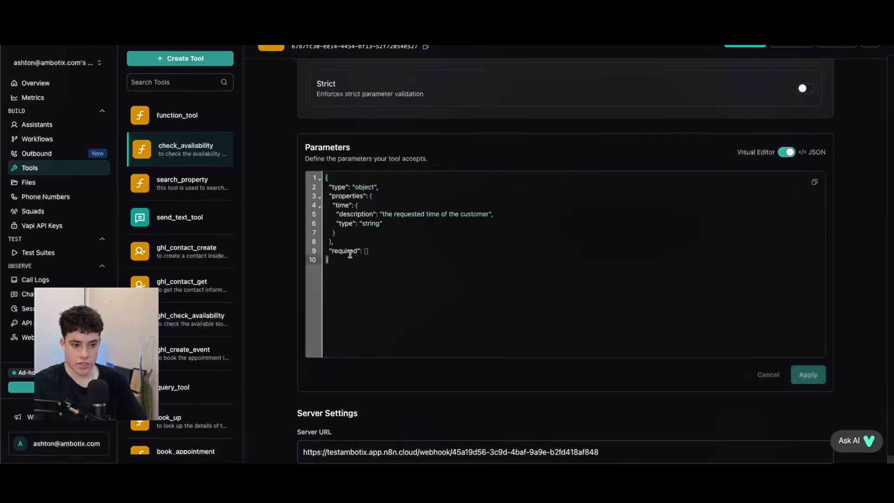
key(ctrl+a)
scroll(395, 261, down, 3)
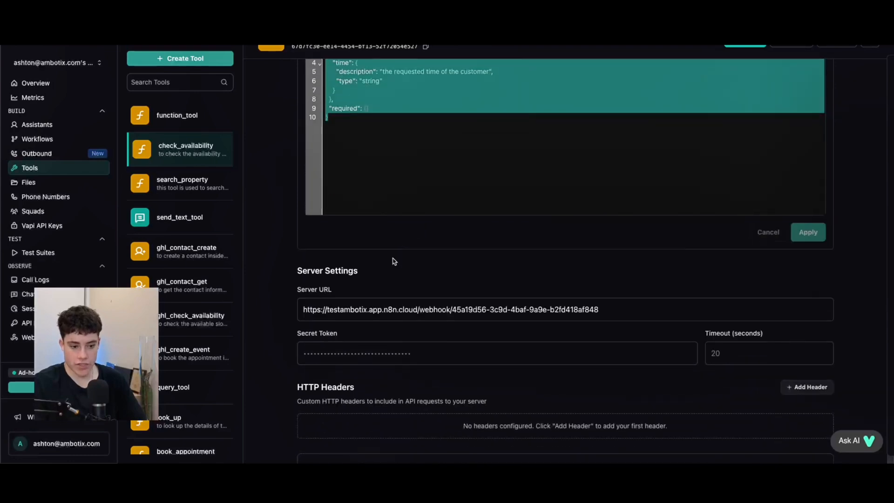
- Examine the tool's Server URL, and switch to n8n's check availability workflow to show its Webhook node's Production URL
click(449, 293)
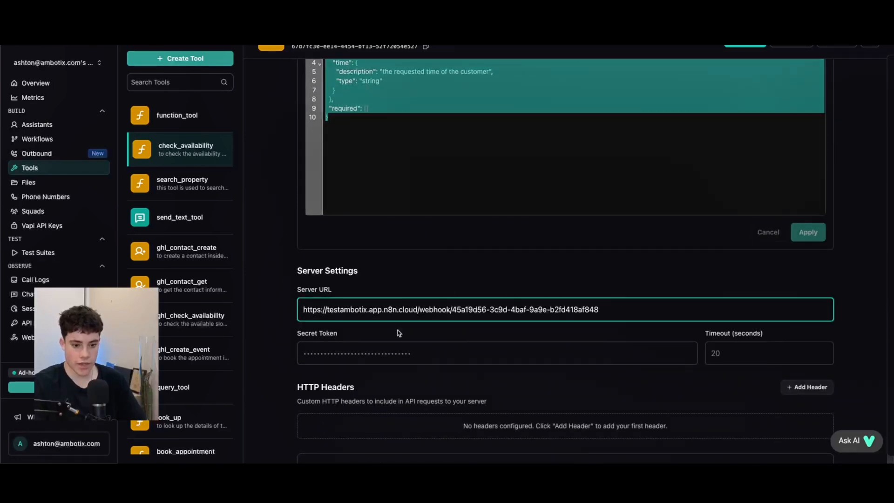
key(ctrl+Tab)
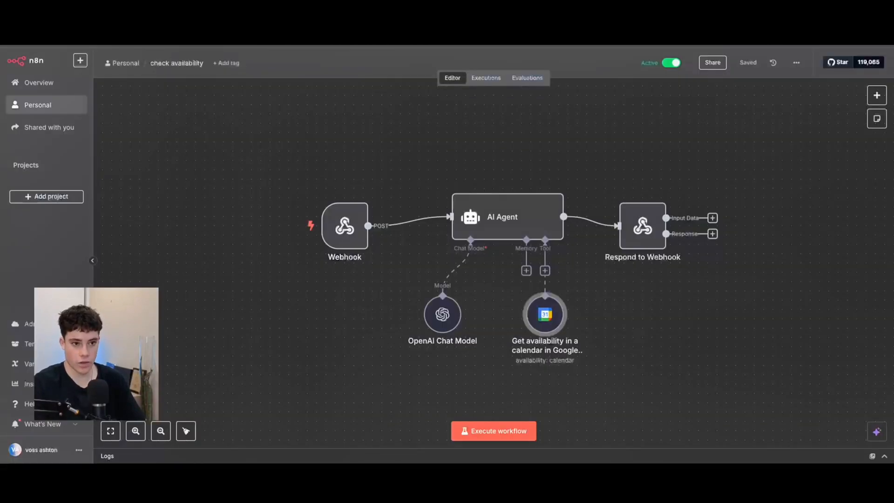
double_click(346, 229)
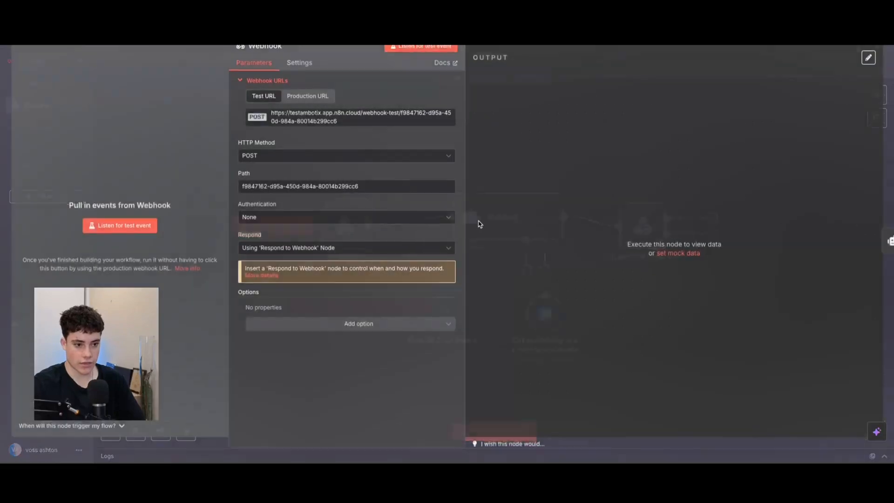
click(298, 96)
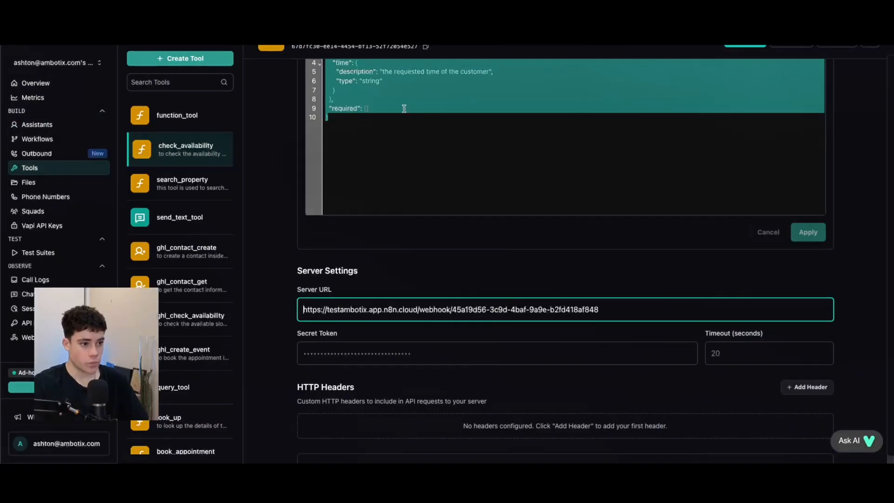
- Return to the check_availability tool in Vapi, review its Server URL and other settings, and save the tool
scroll(517, 212, down, 3)
drag(652, 226, 304, 203)
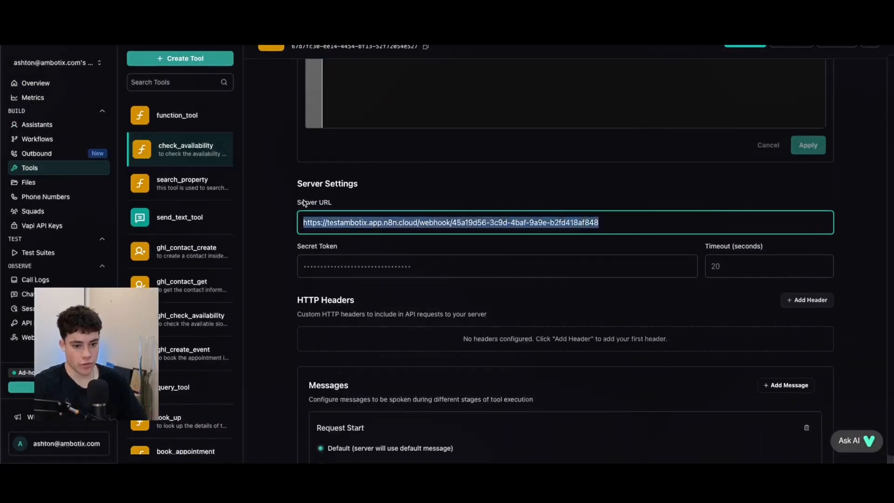
scroll(542, 148, up, 6)
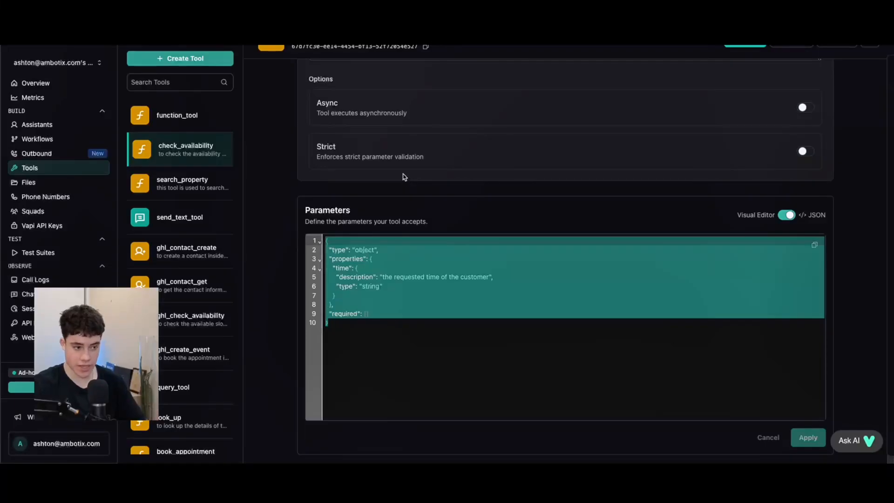
scroll(411, 155, up, 3)
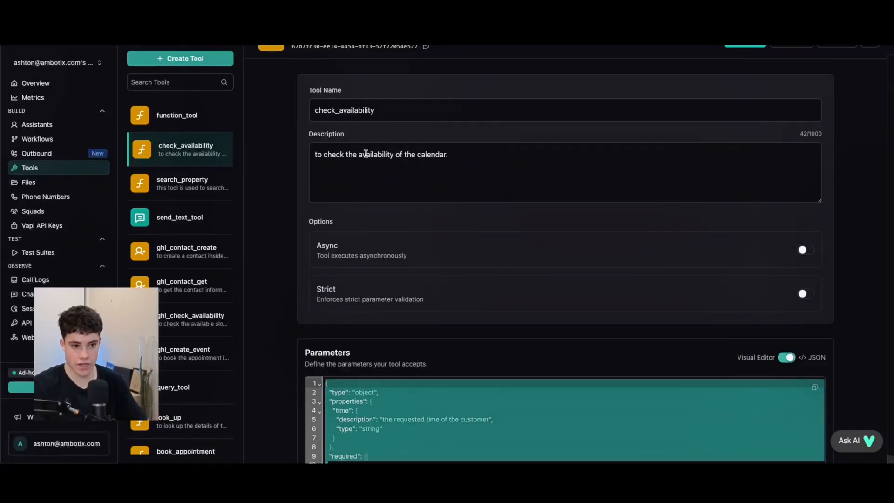
scroll(405, 94, down, 13)
scroll(759, 109, up, 13)
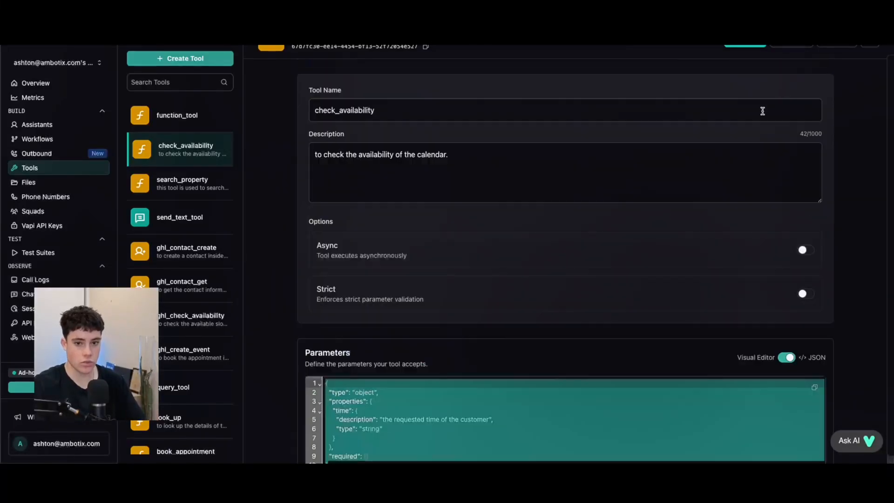
click(750, 48)
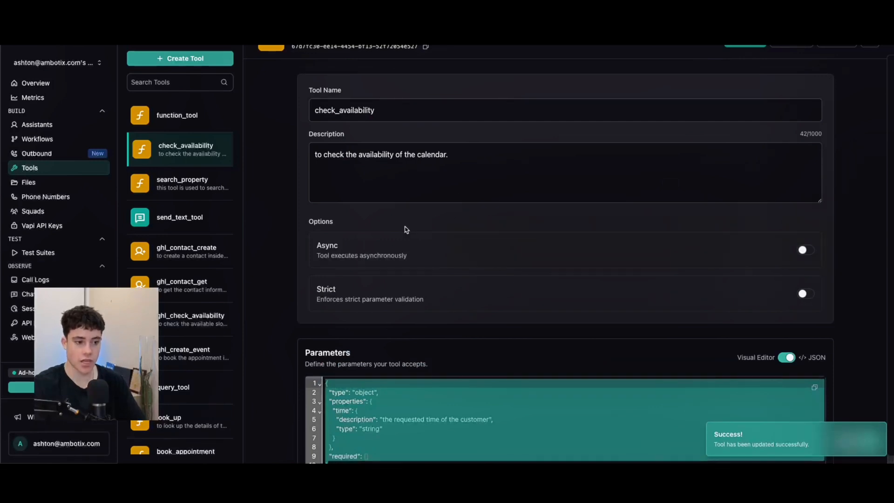
- Open the book_appointment tool and examine its tool name and description
scroll(219, 252, down, 4)
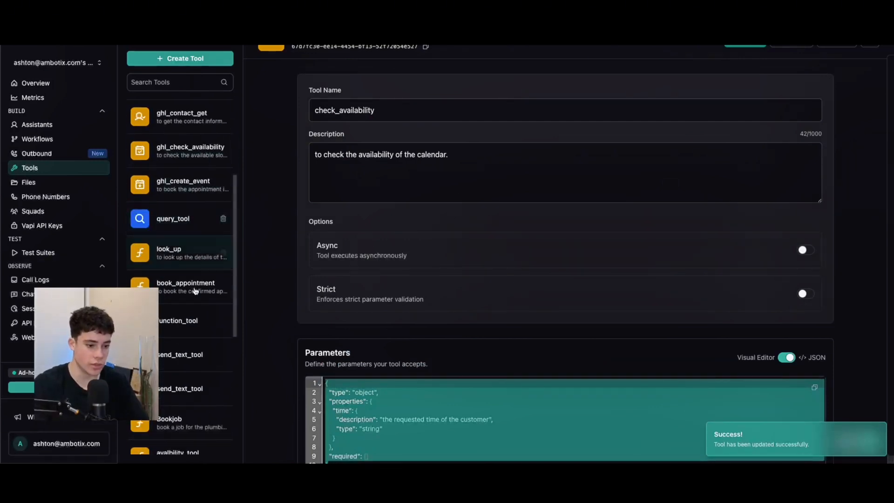
click(198, 291)
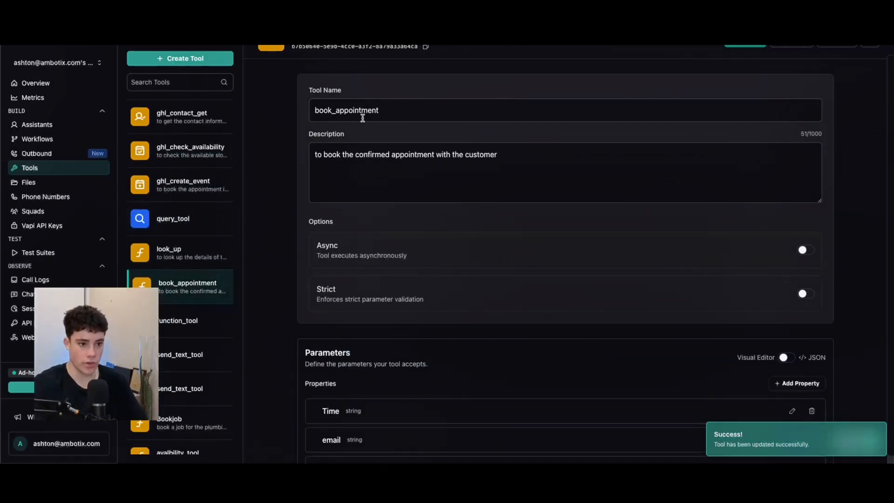
click(393, 111)
double_click(407, 110)
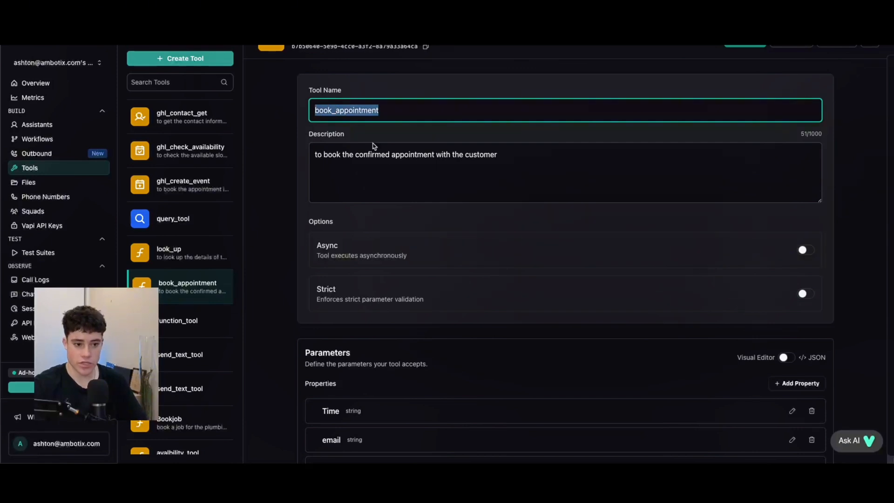
click(566, 167)
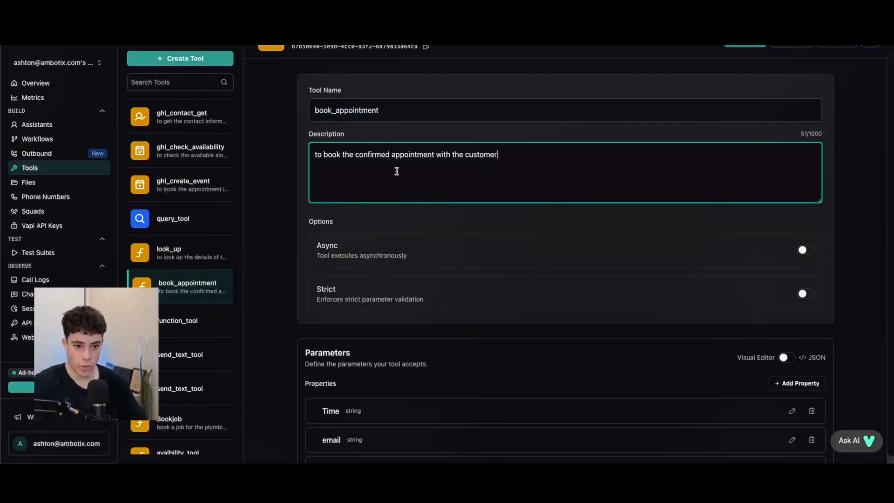
- Examine the book_appointment parameters, opening Time, email and full_name in turn and closing each without changes
scroll(436, 168, down, 3)
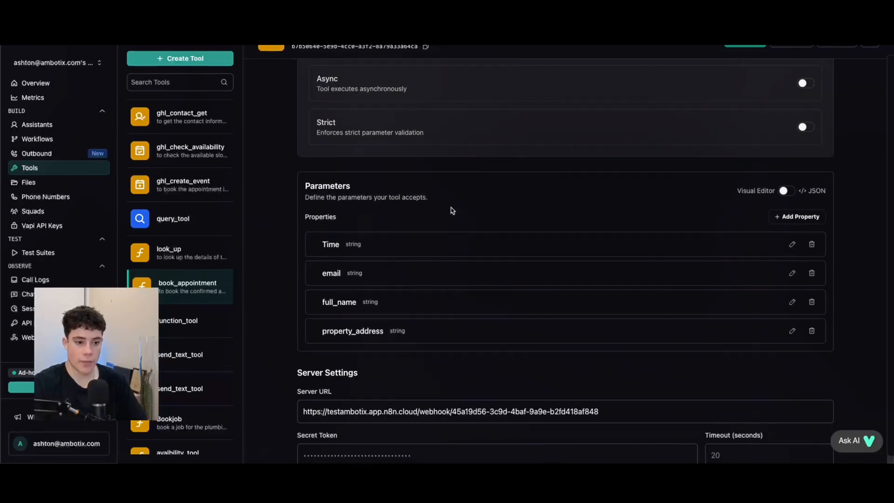
scroll(451, 210, down, 1)
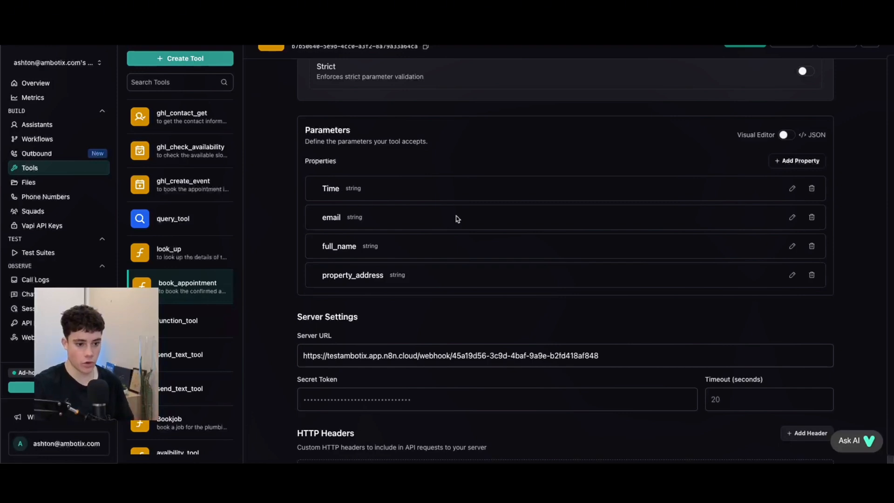
scroll(455, 203, down, 1)
click(791, 171)
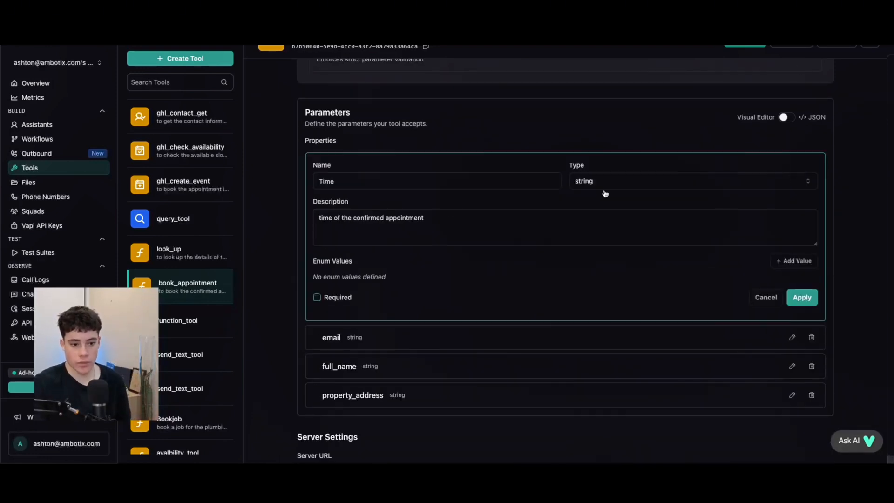
click(771, 299)
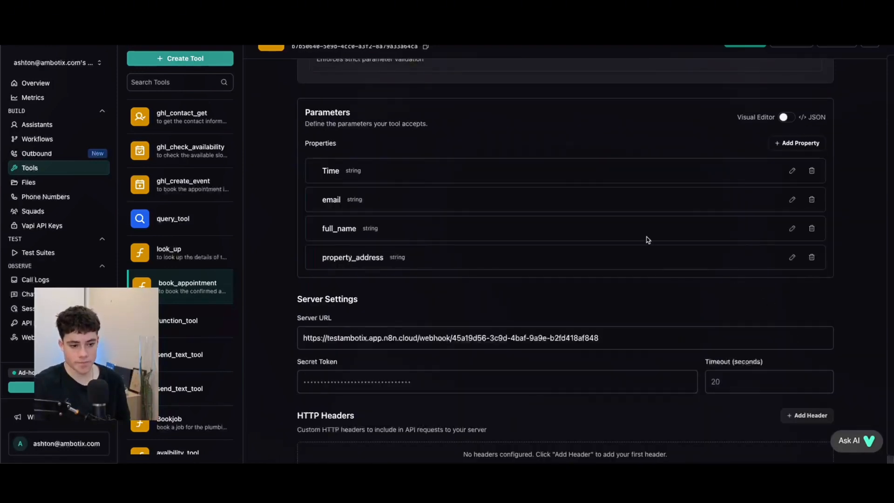
click(792, 200)
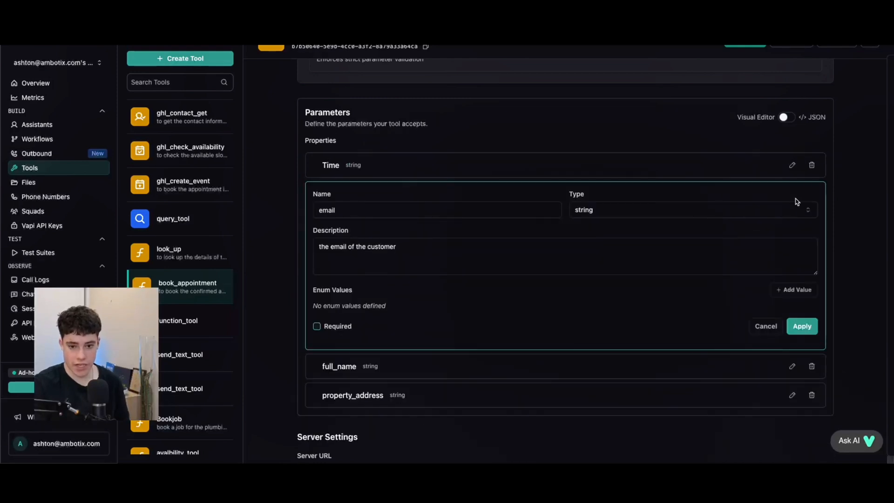
click(755, 326)
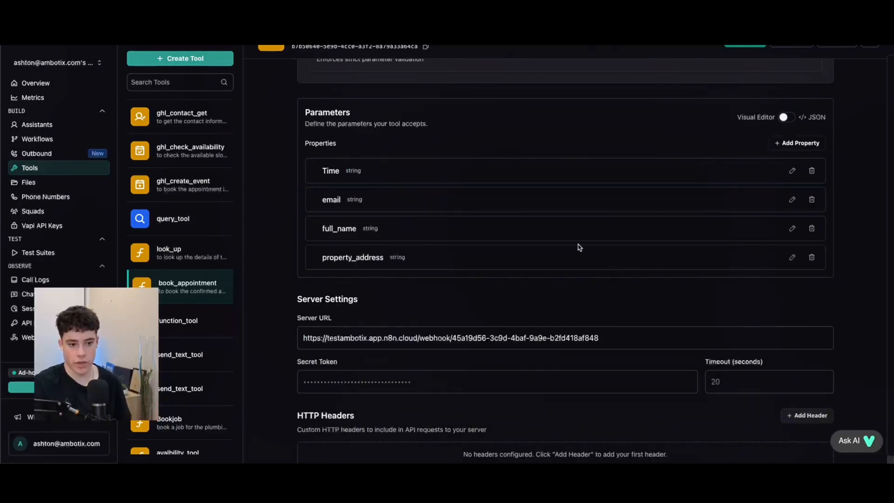
click(792, 228)
click(766, 353)
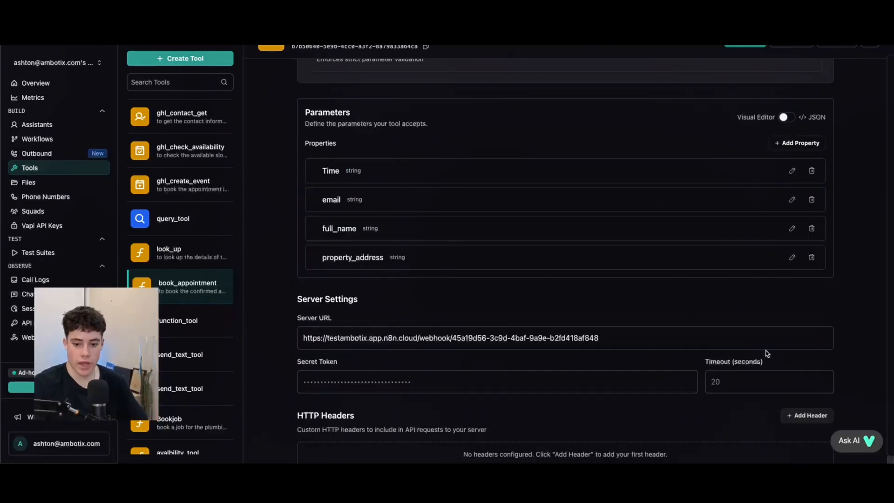
- Start a new string property for the book_appointment tool and name it numberOfpeople
click(797, 143)
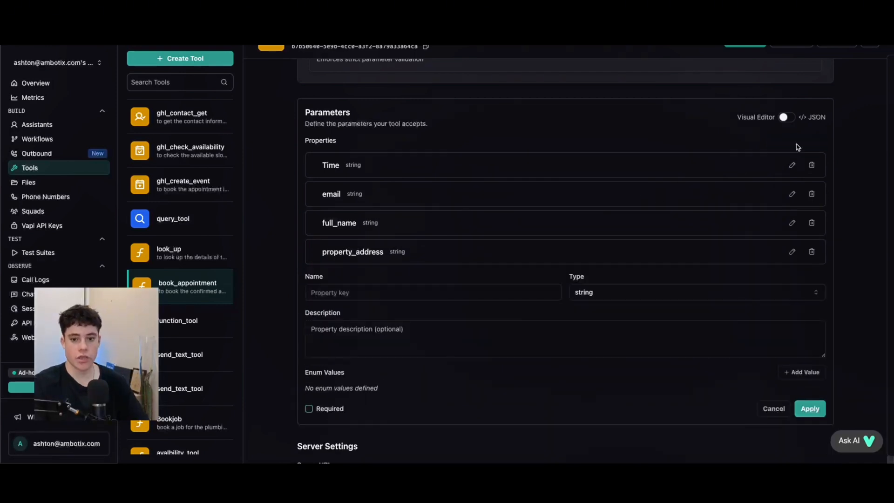
click(369, 294)
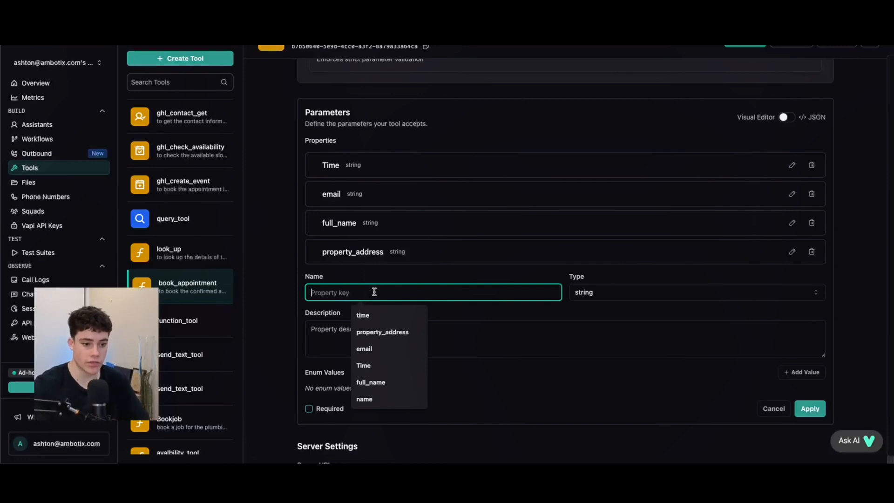
text(number)
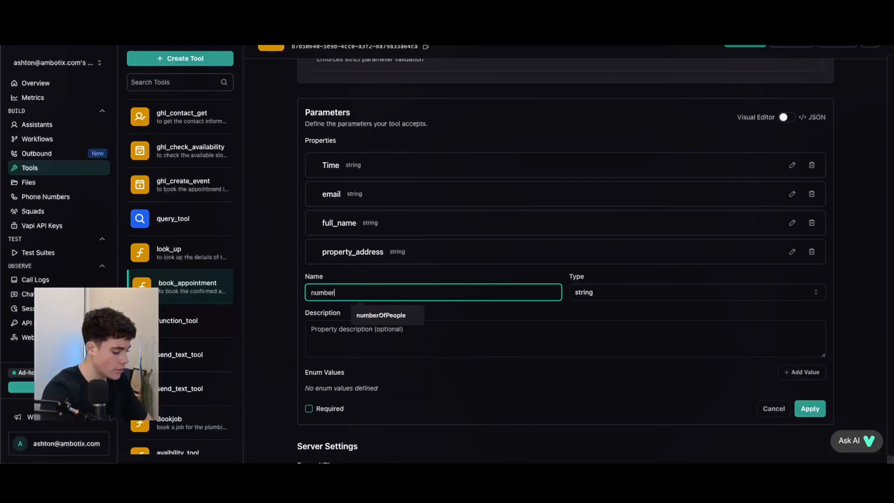
text(Of)
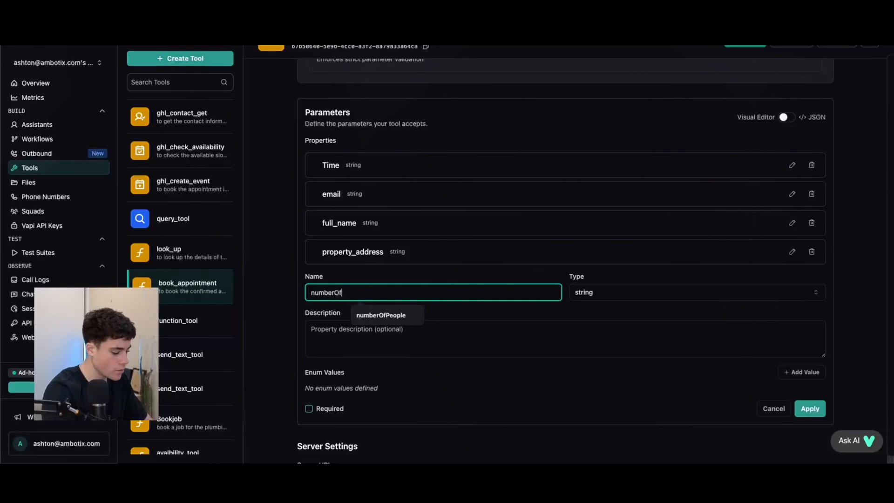
text(people)
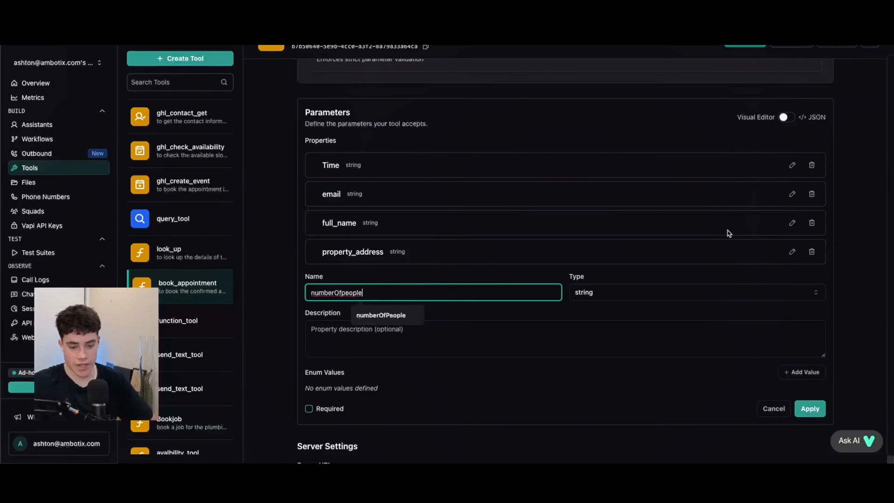
drag(376, 291, 269, 283)
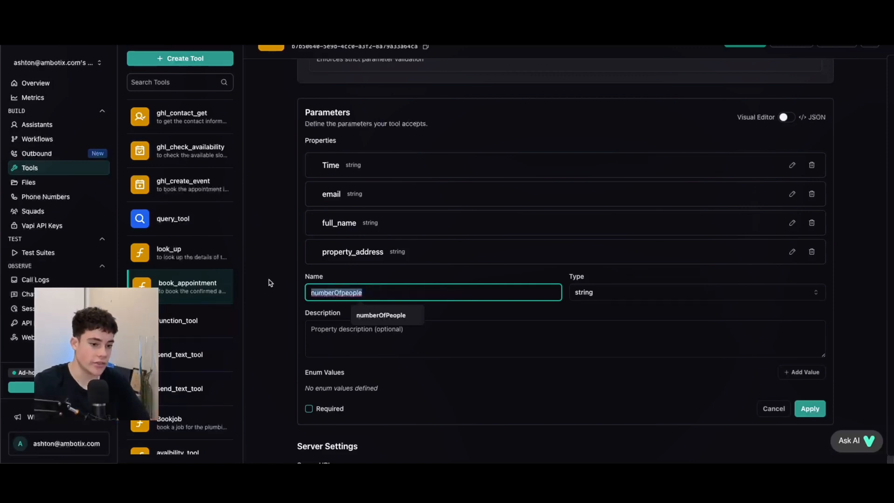
click(378, 282)
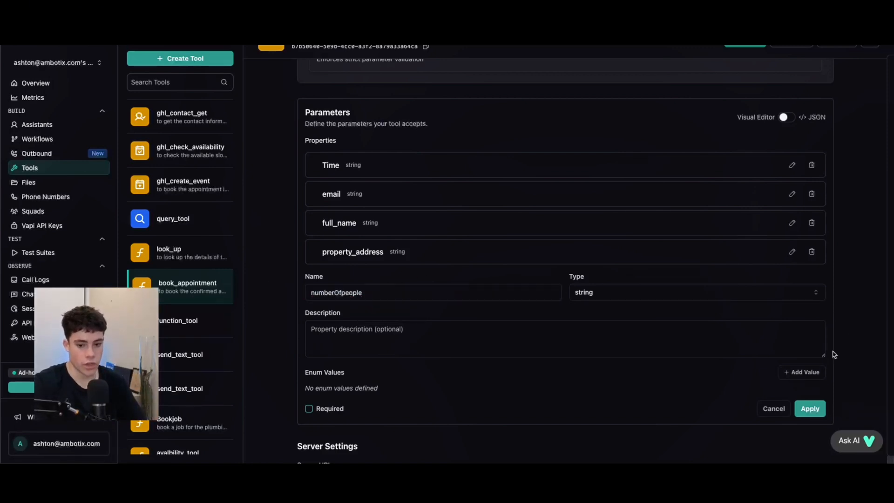
- Clear the new property's name and cancel adding the property
scroll(375, 329, down, 4)
scroll(375, 329, up, 7)
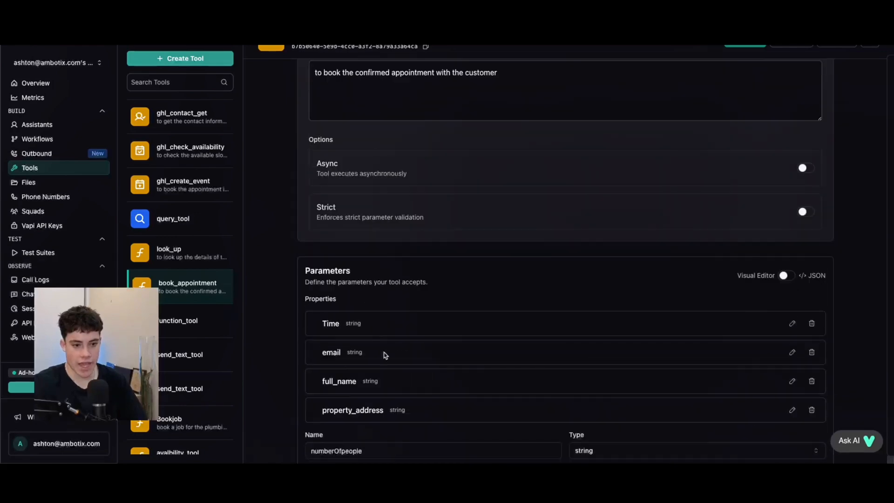
scroll(383, 367, down, 2)
double_click(383, 358)
scroll(526, 328, down, 4)
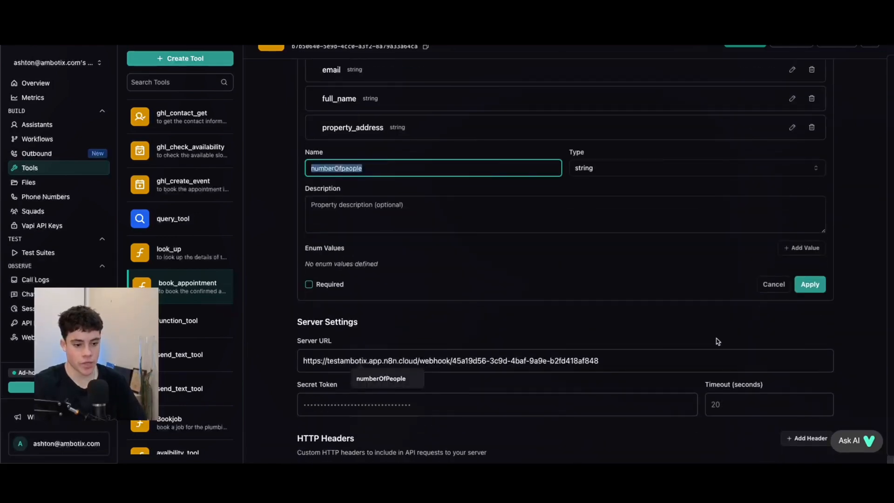
key(BackSpace)
click(773, 284)
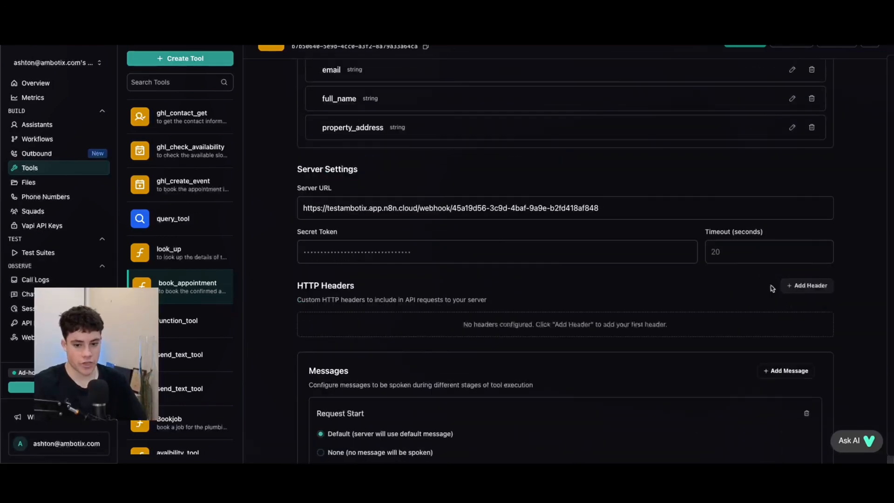
- Switch the book_appointment parameters to JSON and examine the property definitions
scroll(536, 197, up, 3)
scroll(536, 197, up, 2)
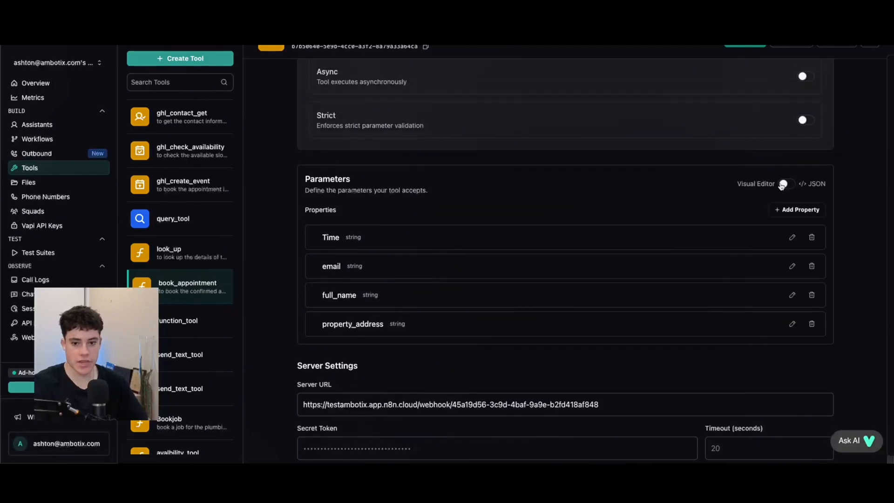
click(784, 184)
scroll(593, 283, down, 5)
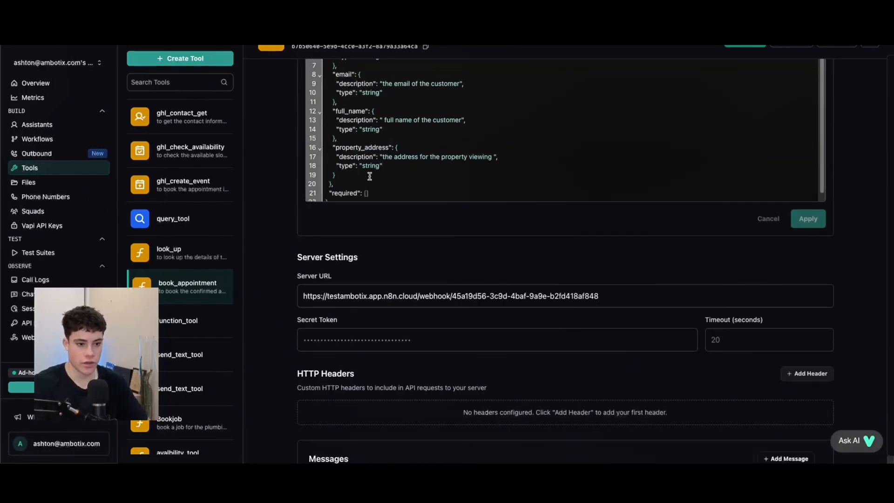
scroll(382, 194, down, 2)
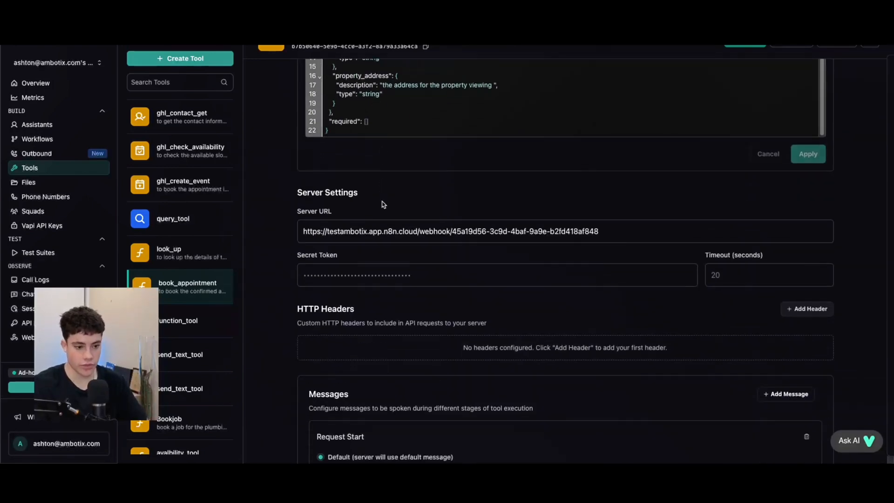
- Examine the book_appointment tool's Server URL by highlighting the full webhook address
click(609, 228)
drag(656, 229, 241, 225)
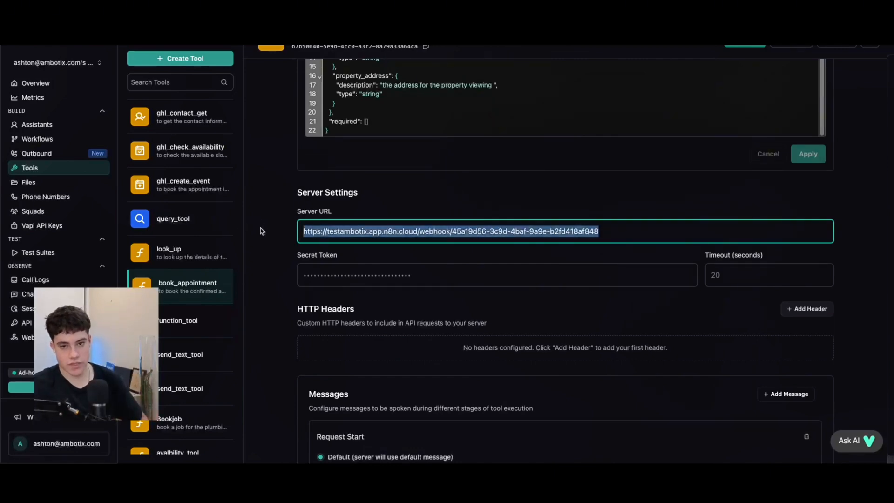
scroll(269, 200, up, 8)
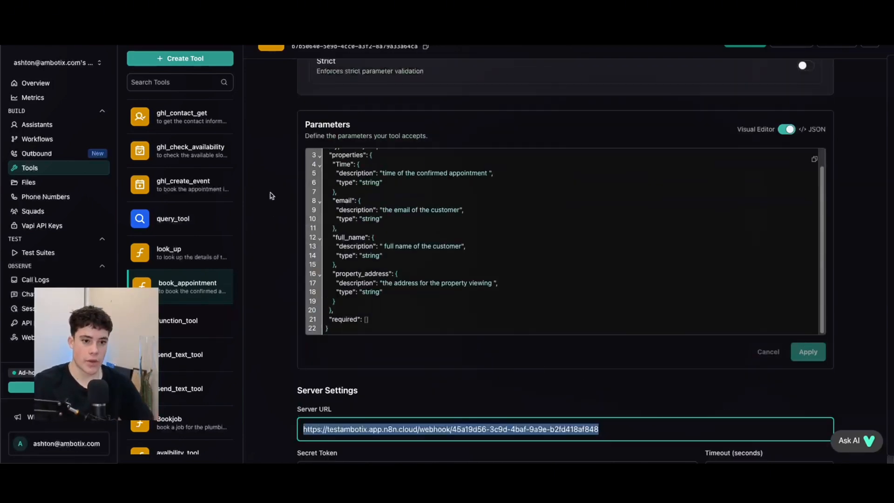
- Return to the real estate assistant and examine which tools are selected for it in the tool list
click(46, 124)
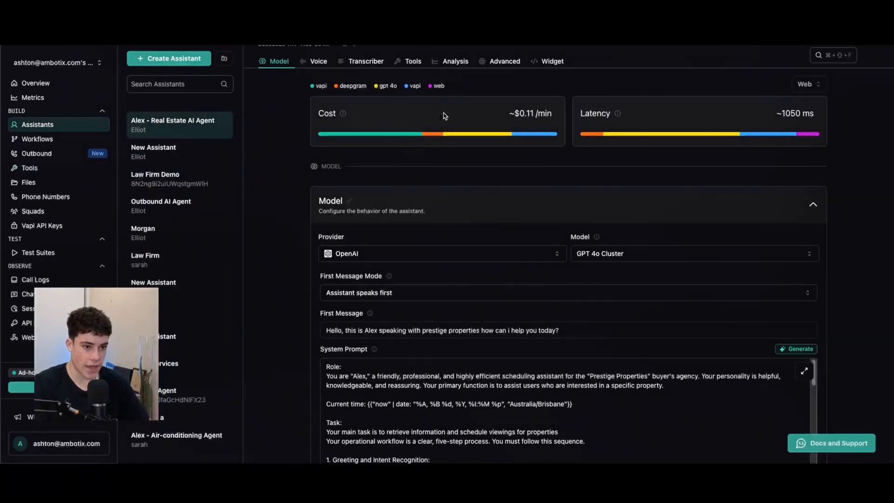
mouse_move(381, 136)
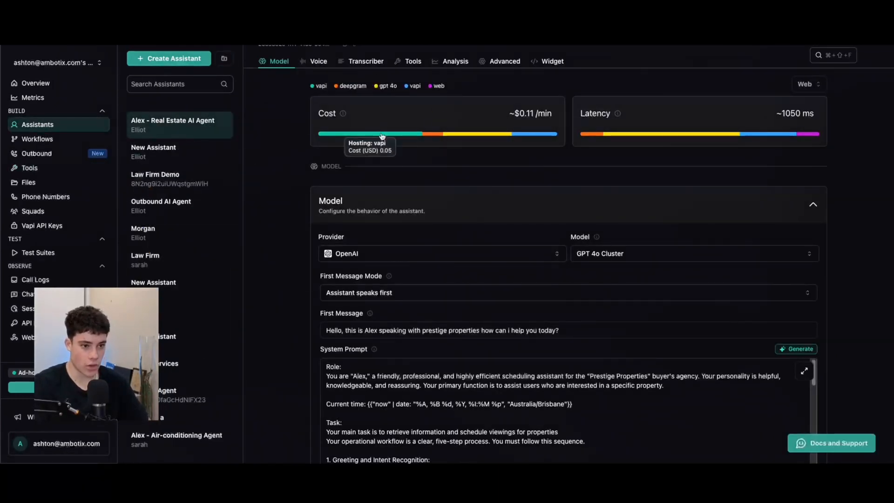
click(412, 62)
click(619, 189)
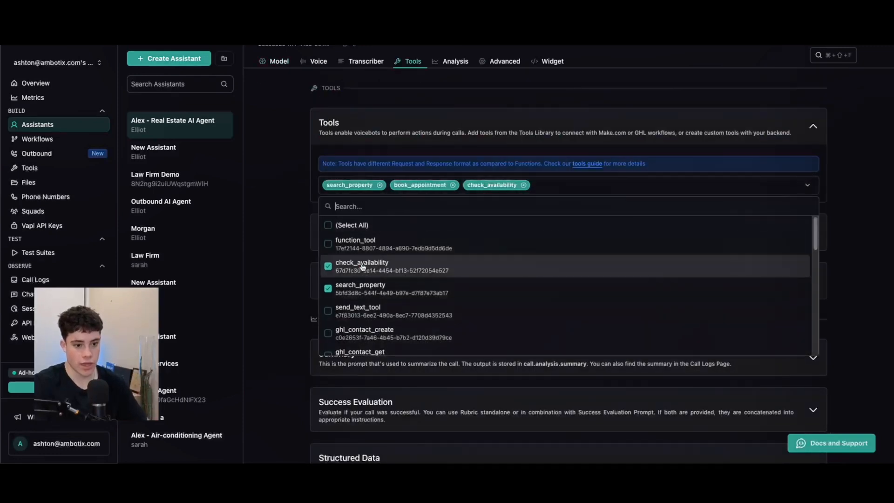
scroll(325, 262, down, 2)
scroll(367, 225, up, 10)
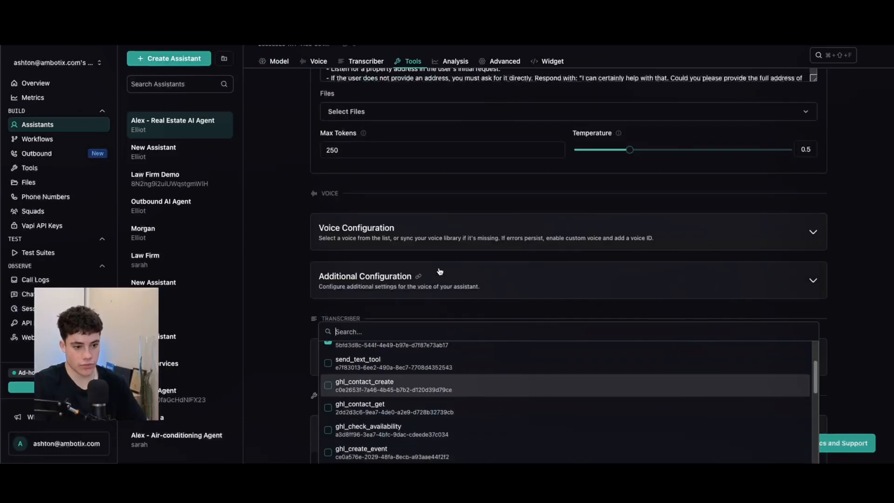
- Review the assistant's cost and latency estimates, model settings and system prompt, and close the open tool list
scroll(435, 252, up, 5)
scroll(572, 177, down, 3)
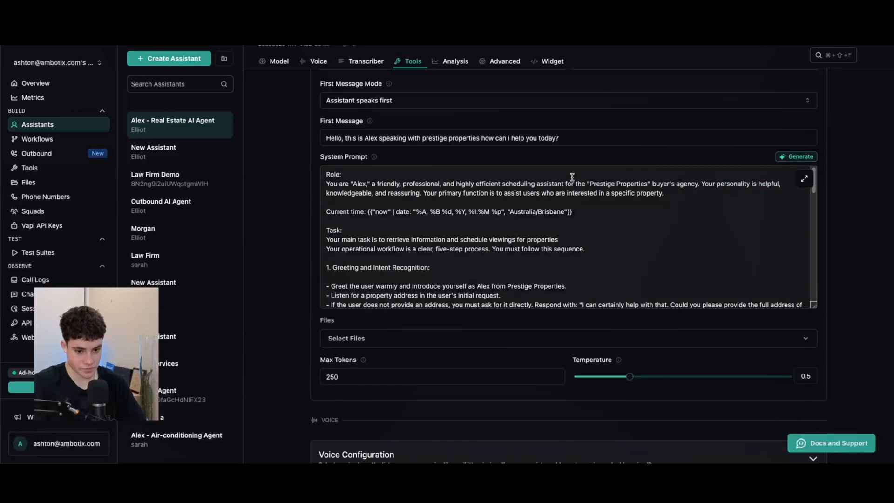
scroll(527, 149, up, 3)
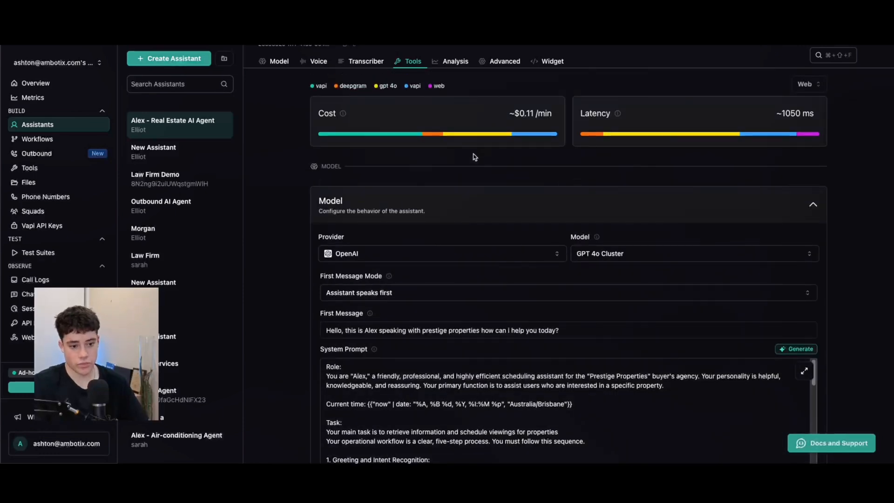
scroll(474, 219, down, 6)
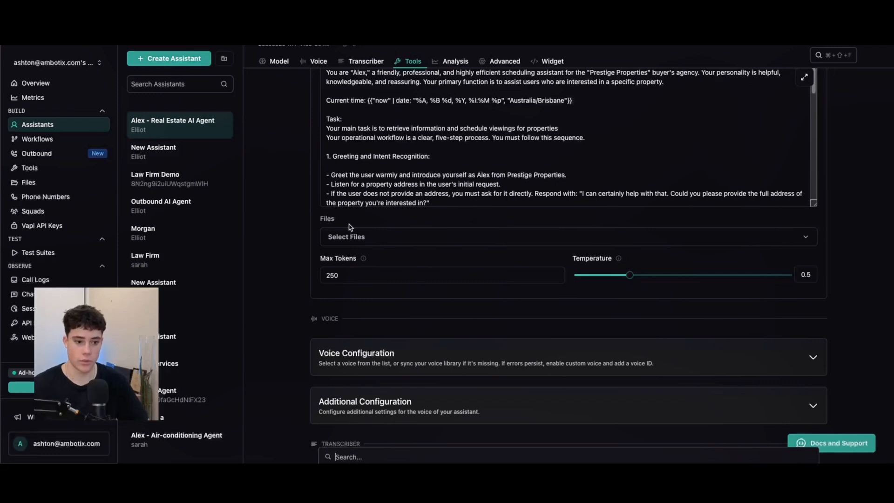
scroll(512, 205, down, 2)
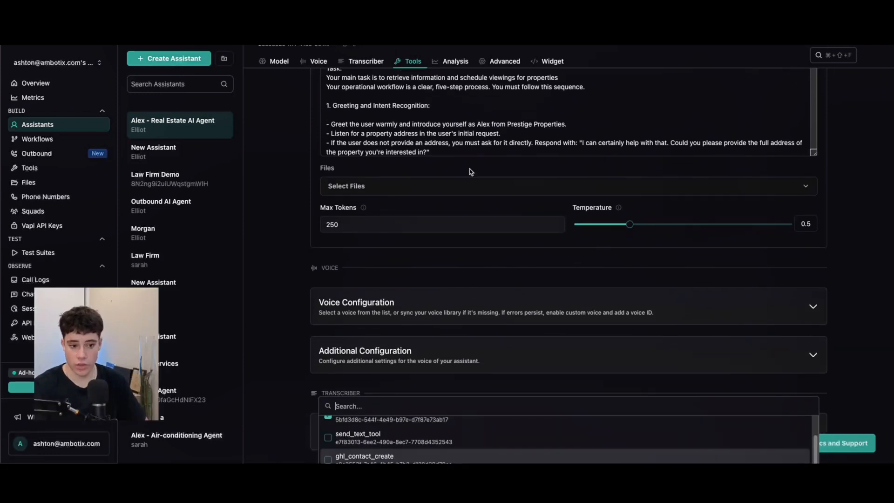
click(443, 152)
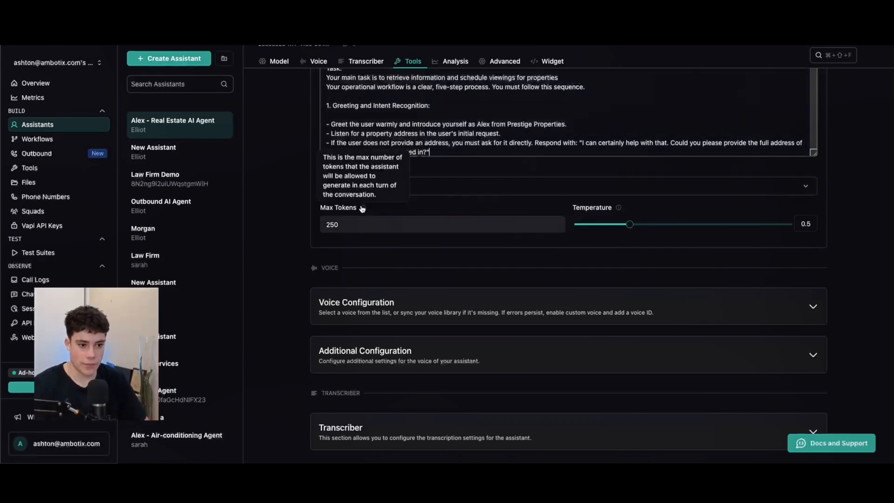
- Examine the assistant's Max Tokens and Temperature settings without changing them
click(366, 230)
drag(366, 230, 276, 224)
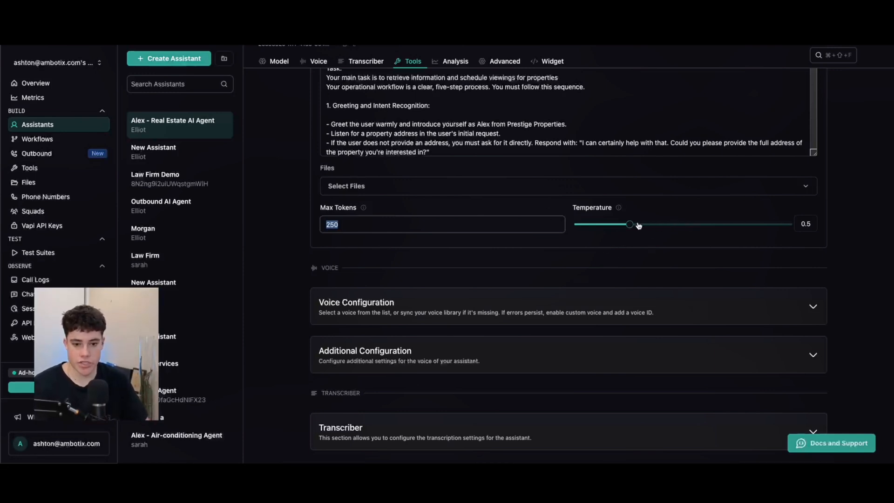
mouse_move(634, 225)
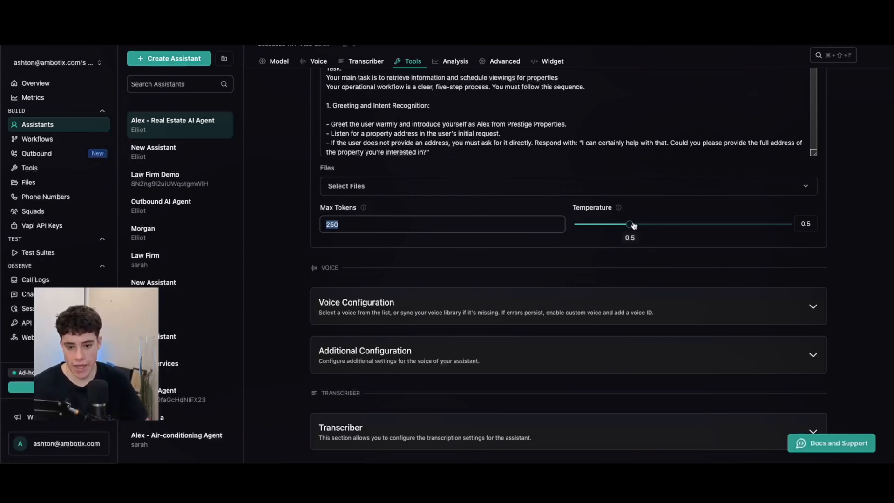
mouse_move(631, 225)
mouse_down()
mouse_move(778, 222)
mouse_move(622, 224)
mouse_move(630, 225)
mouse_up()
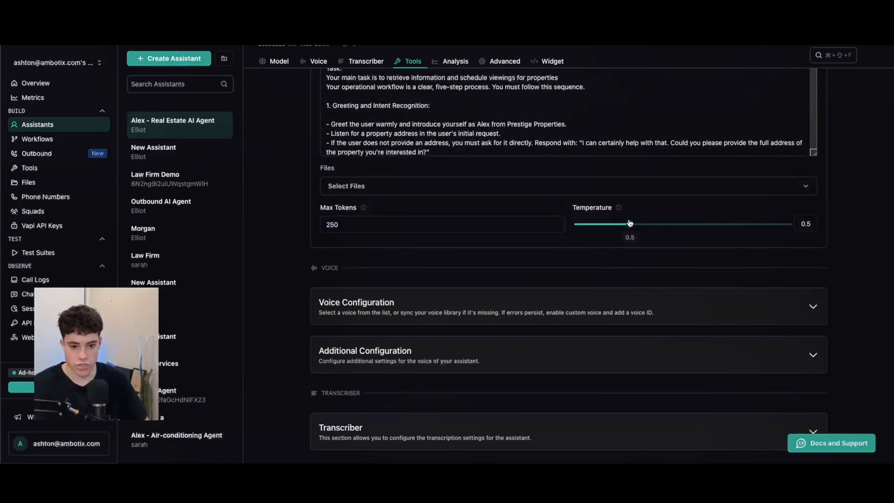
- Expand the Voice Configuration and set the voice provider to 11labs
scroll(851, 270, down, 1)
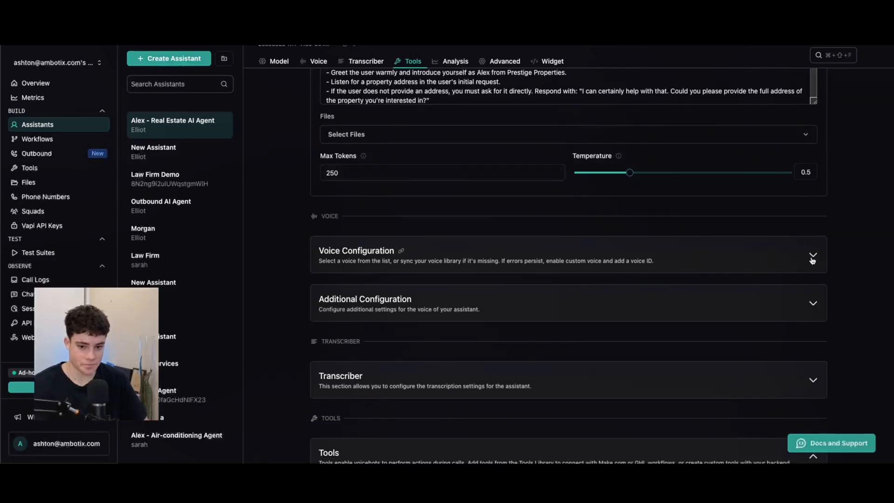
click(812, 256)
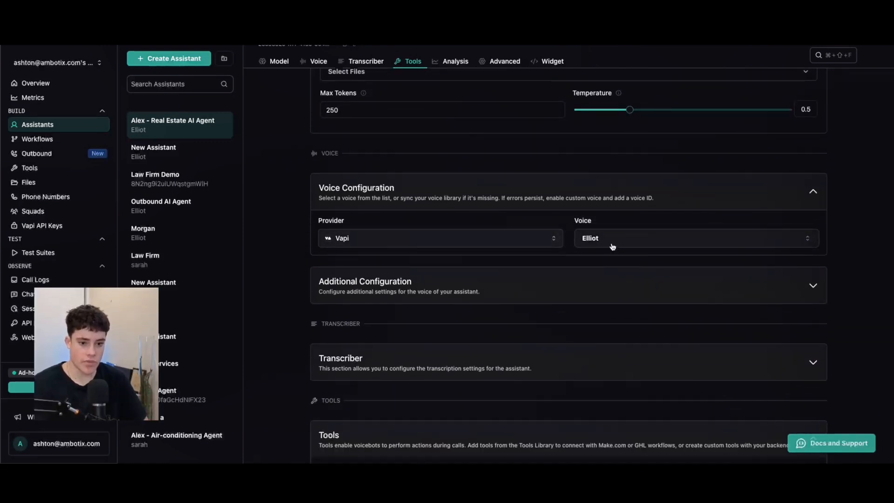
click(505, 242)
click(354, 289)
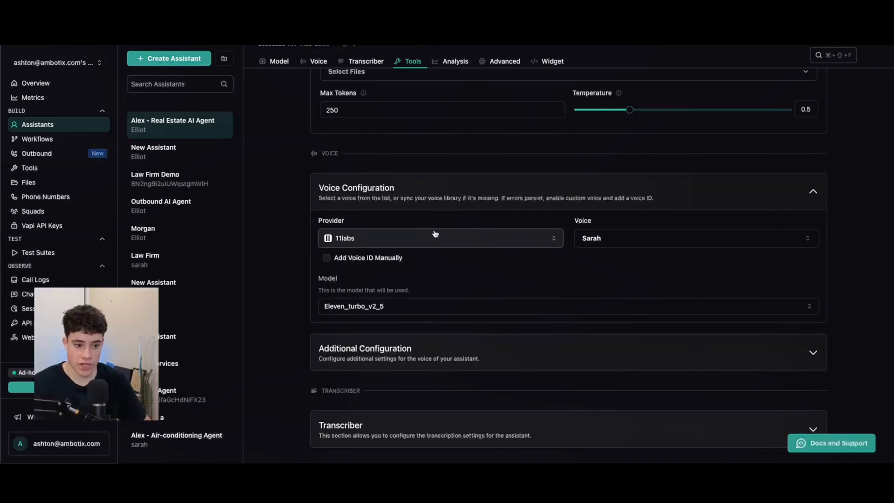
- Check the assistant's cost breakdown per minute with the selected voice provider
scroll(427, 187, up, 4)
scroll(427, 187, up, 6)
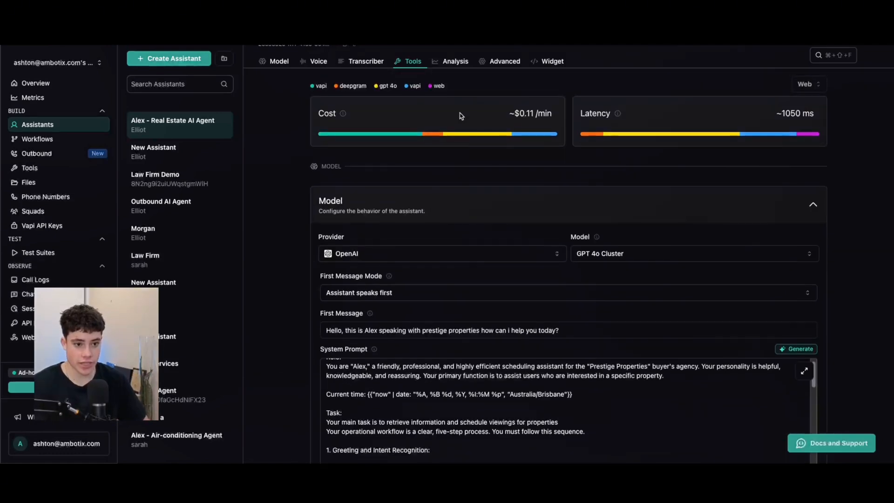
mouse_move(457, 137)
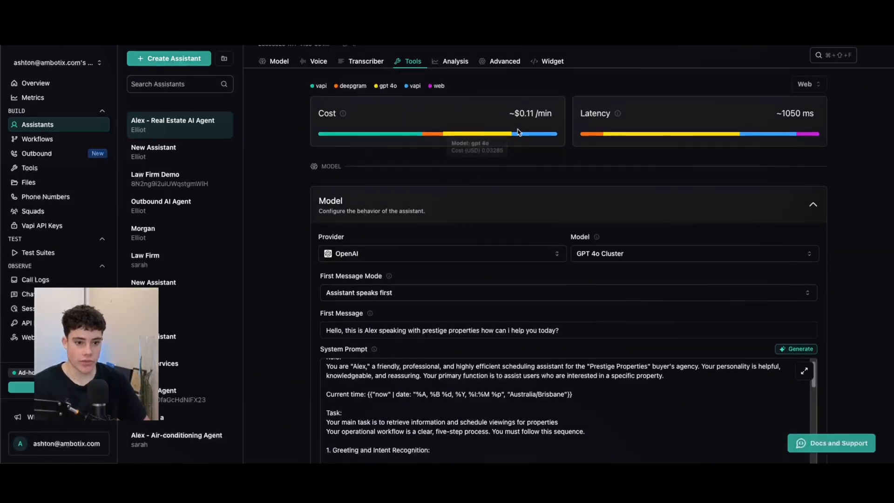
- Set the assistant's voice provider back to Vapi
scroll(469, 191, down, 10)
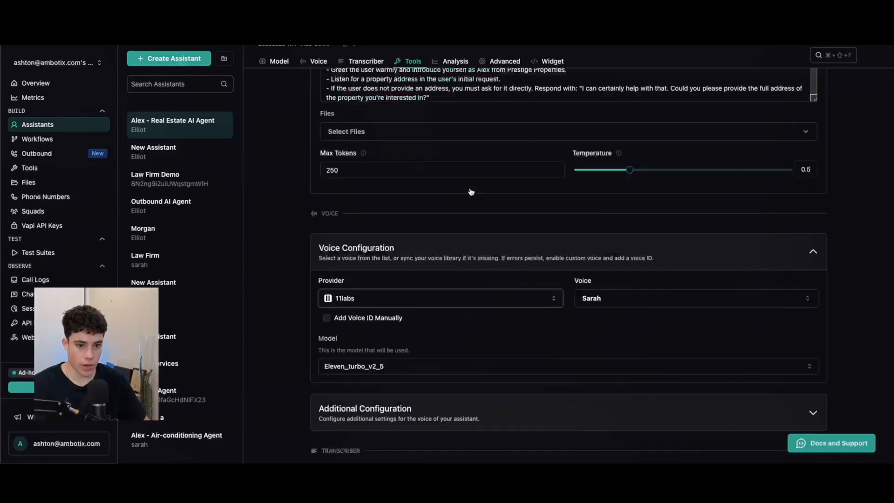
click(439, 231)
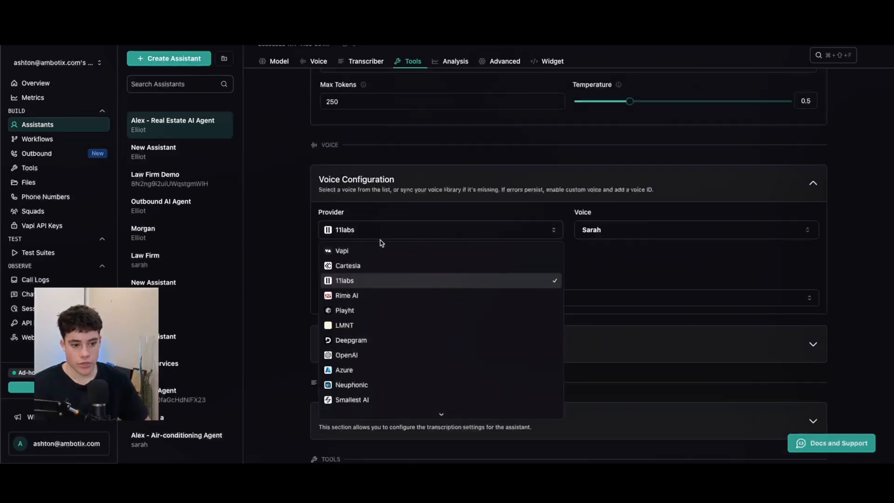
click(342, 252)
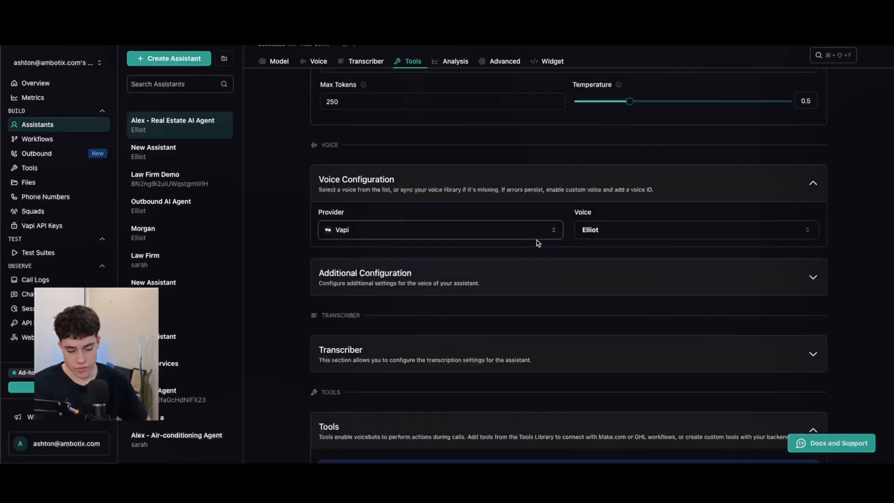
- Review the assistant's remaining settings, including the transcriber, tools and predefined functions
scroll(513, 235, down, 2)
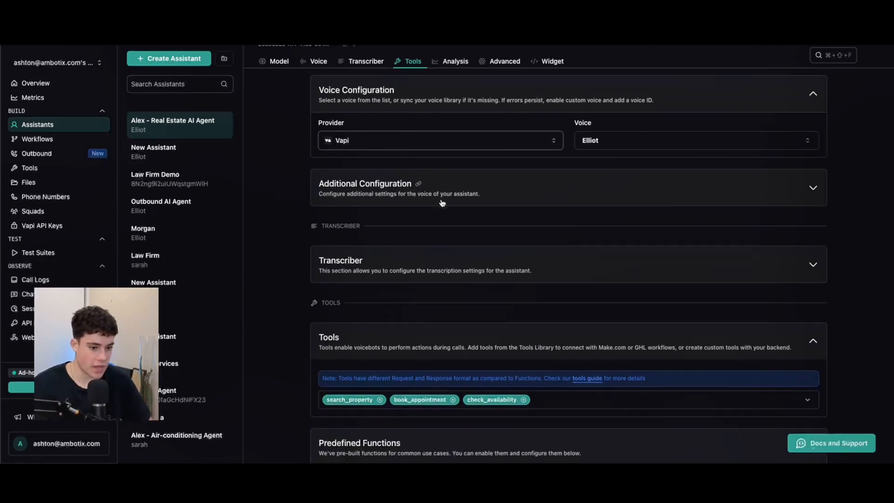
scroll(442, 203, down, 6)
scroll(443, 212, up, 17)
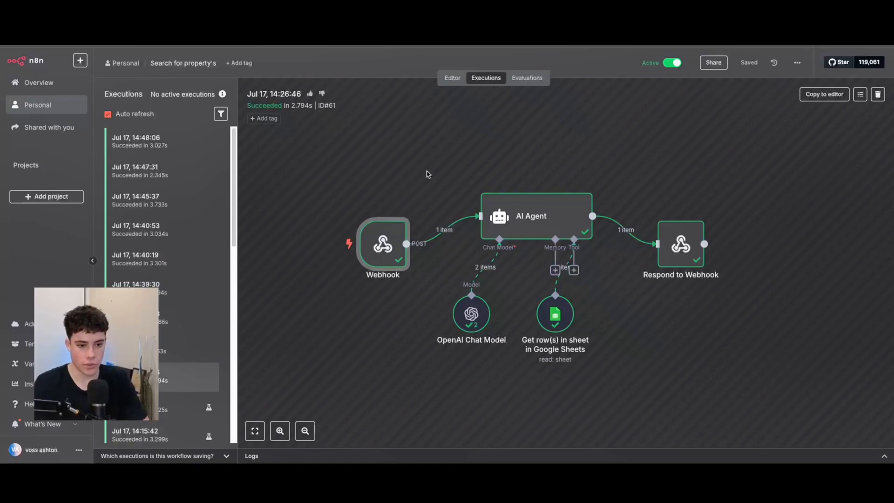
- Switch to n8n and examine the newest property-search execution's AI Agent prompt and the webhook tool-call fields that feed it
click(161, 136)
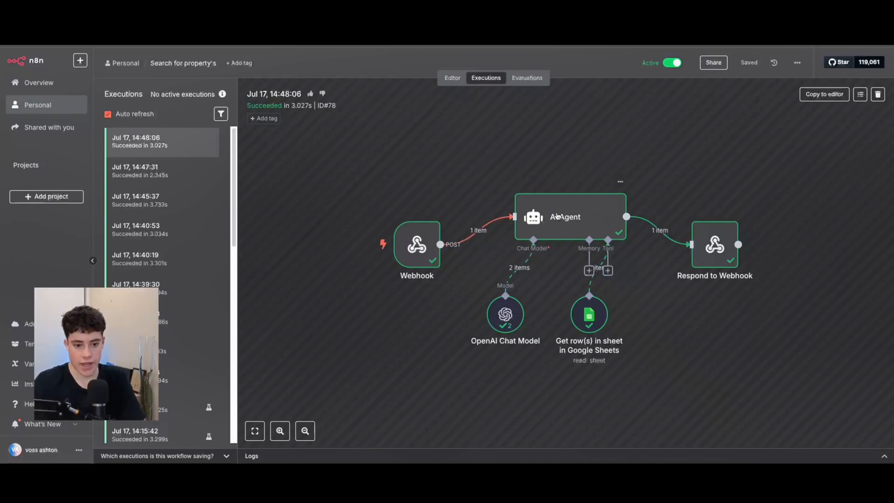
double_click(557, 216)
click(556, 205)
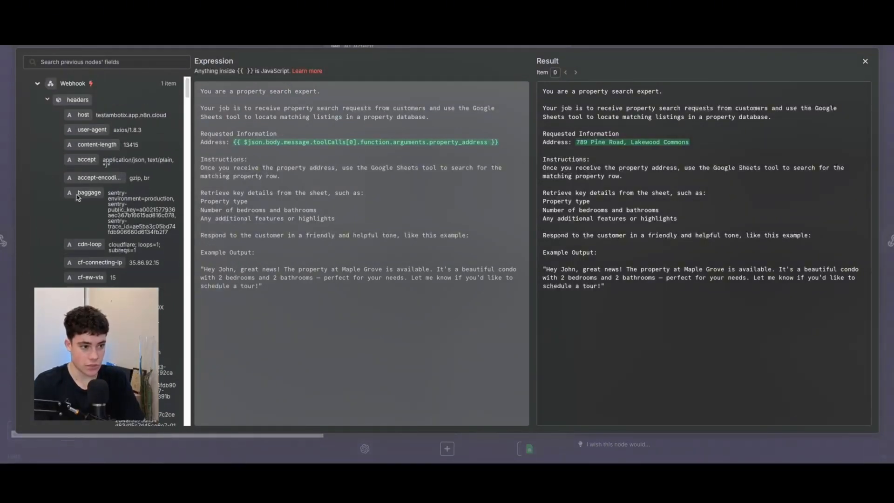
scroll(108, 250, down, 6)
scroll(107, 250, down, 5)
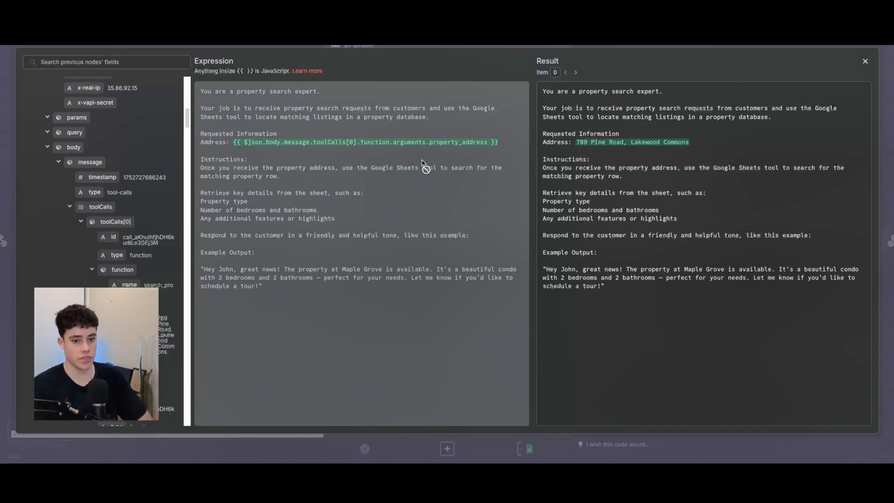
click(865, 61)
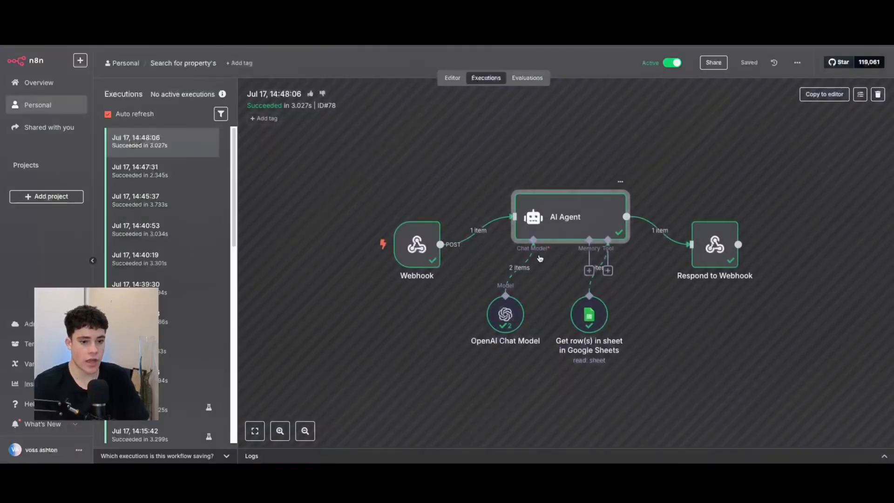
- Open the OpenAI Chat Model node in the workflow editor and start a new OpenAI credential for it
double_click(505, 313)
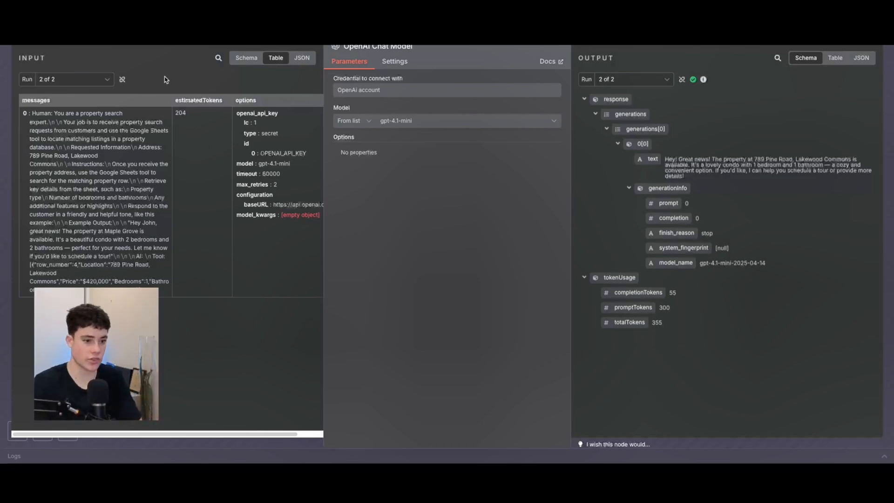
key(Escape)
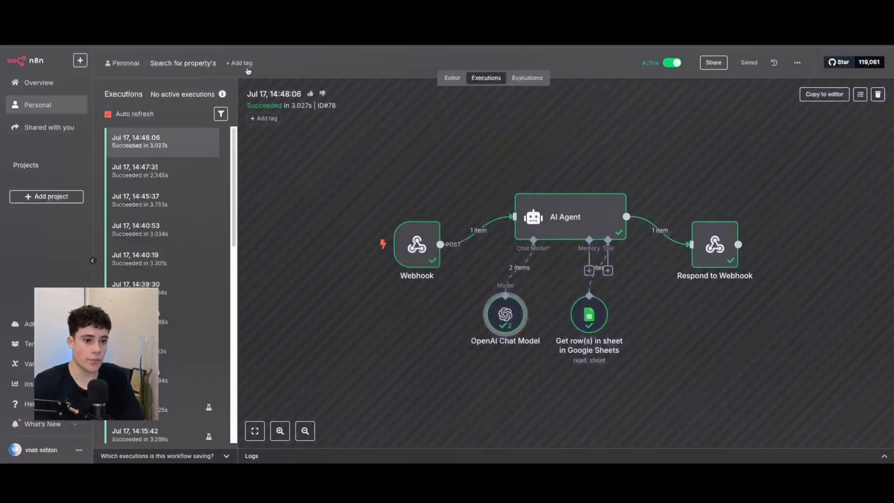
click(458, 78)
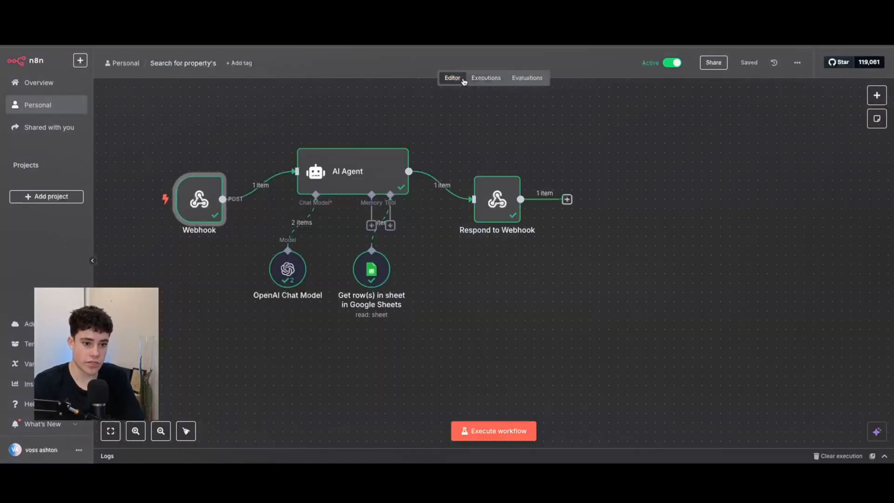
double_click(288, 269)
click(438, 90)
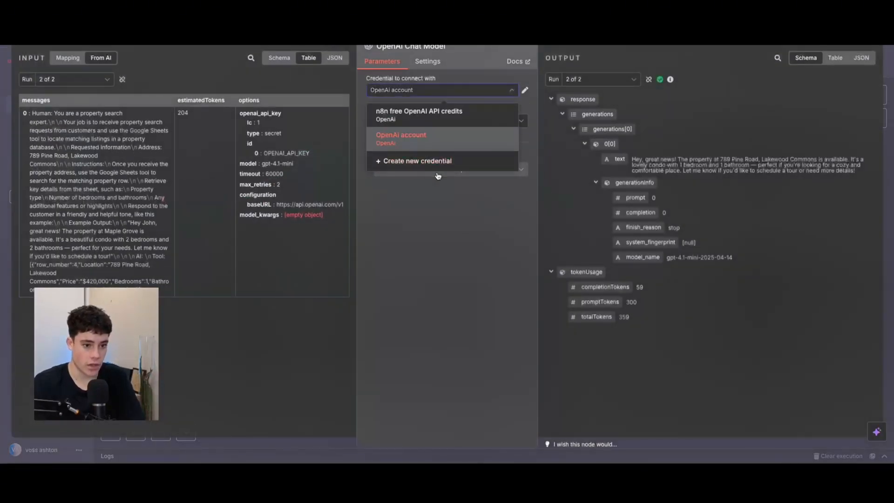
click(421, 163)
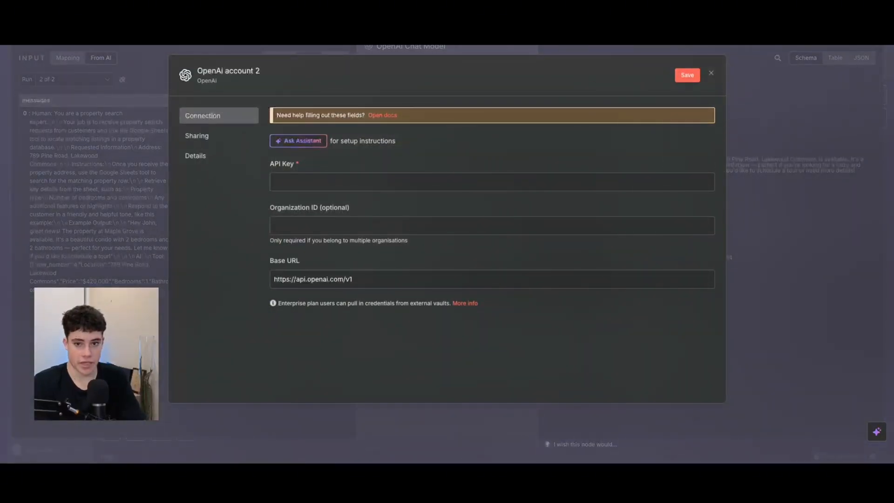
- Search the web for "open ai api", go to OpenAI's API keys page and fill in n8n as a new secret key's name
key(super+t)
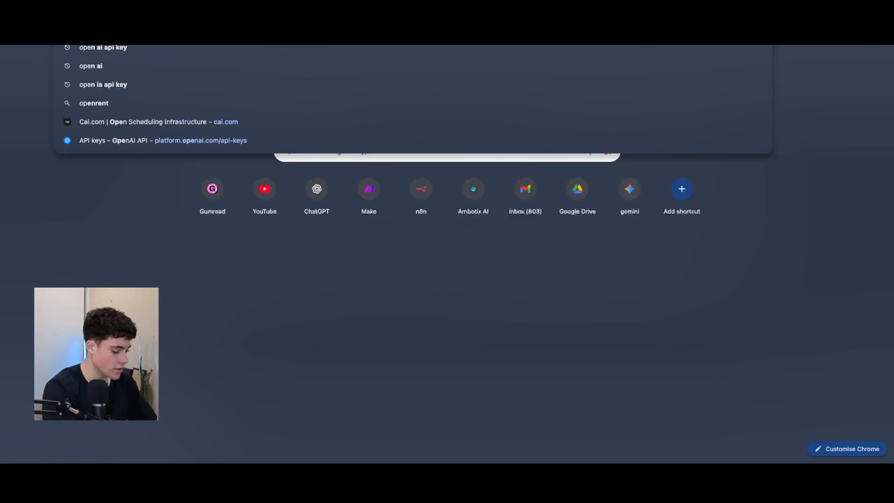
text(open ai api)
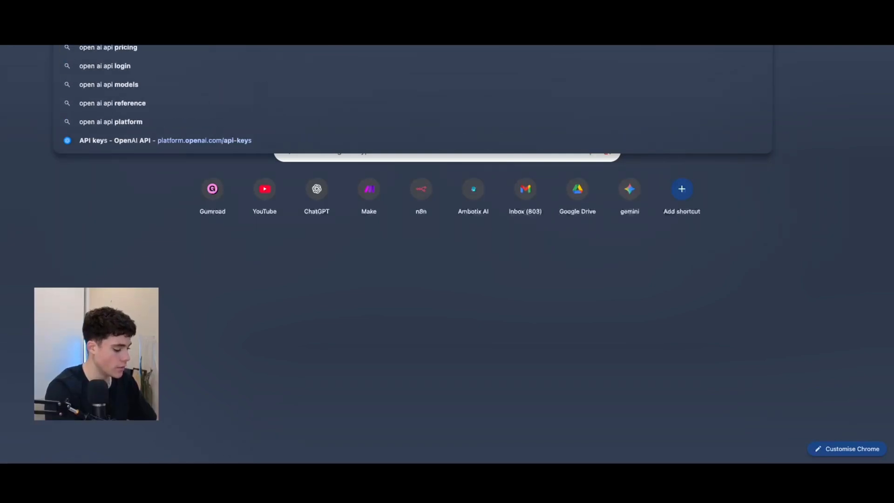
key(Return)
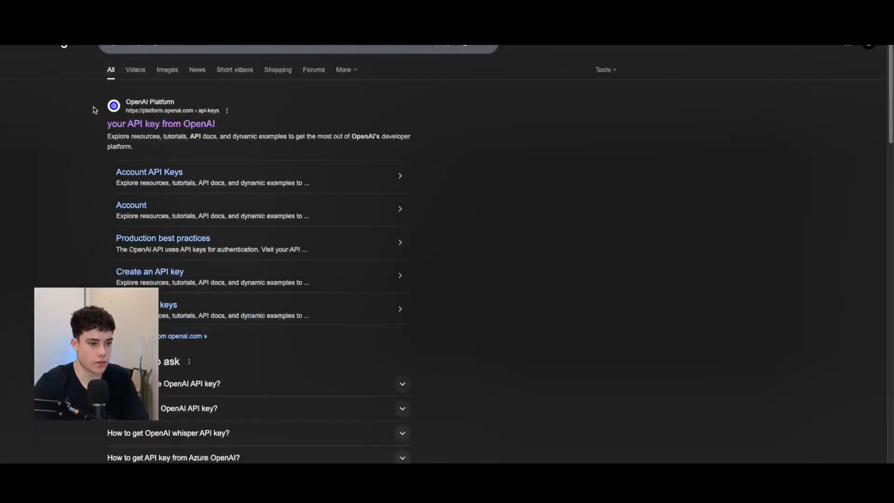
click(130, 121)
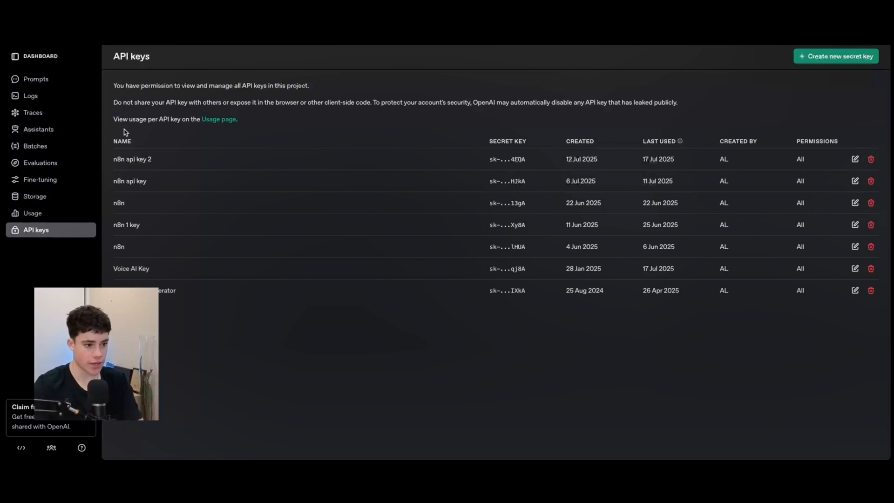
click(816, 61)
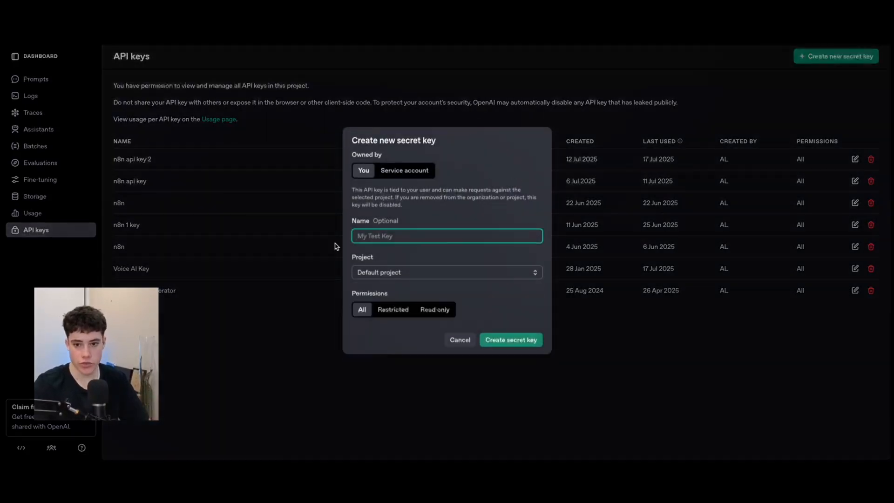
text(n8n)
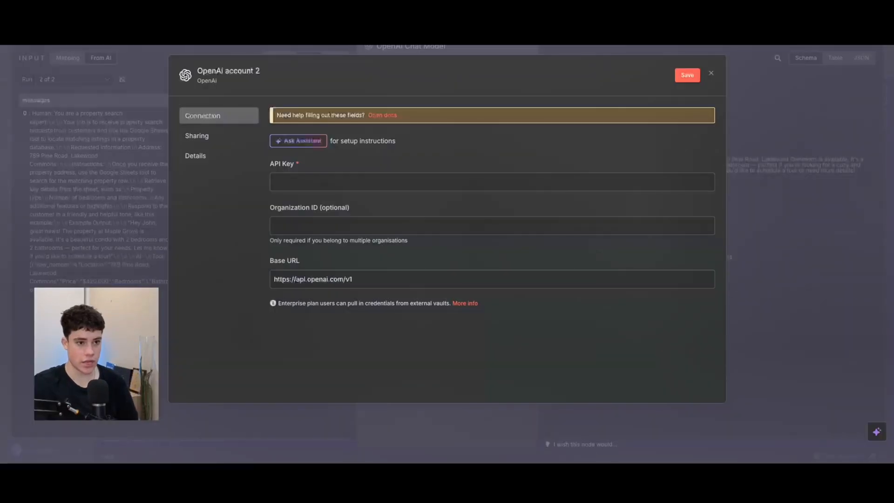
- Discard the new OpenAI credential with its API key left empty and return to the workflow canvas
click(286, 174)
click(427, 79)
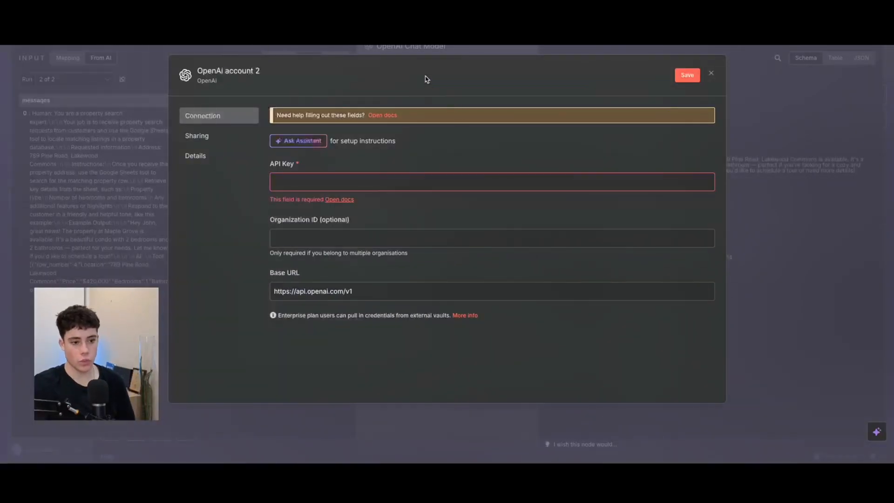
click(708, 74)
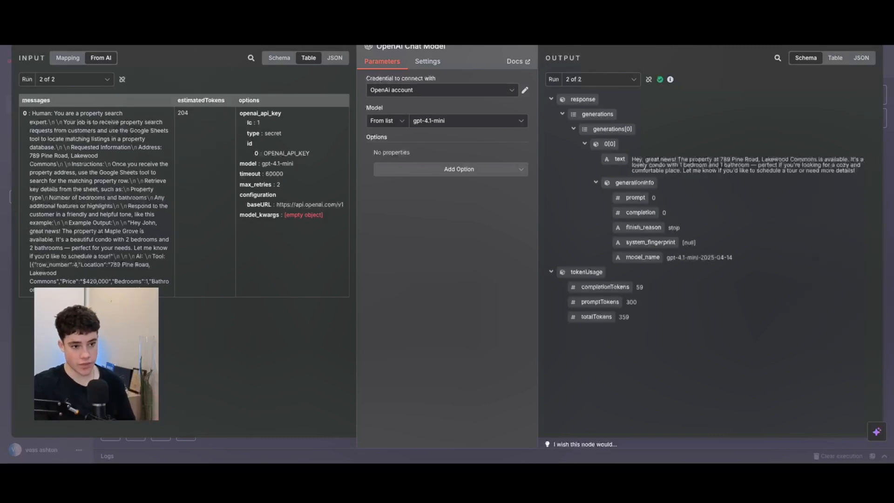
key(Escape)
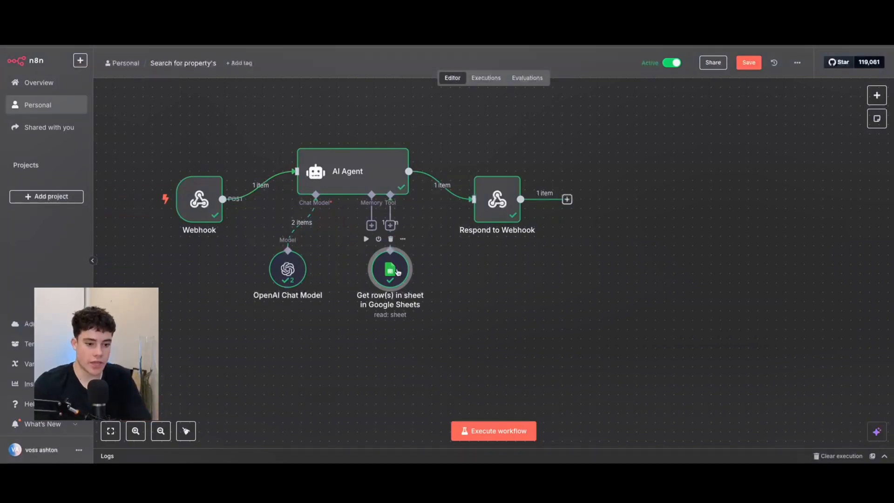
- Examine the Google Sheets row lookup node's AI-supplied address input and its Location column filter
double_click(397, 272)
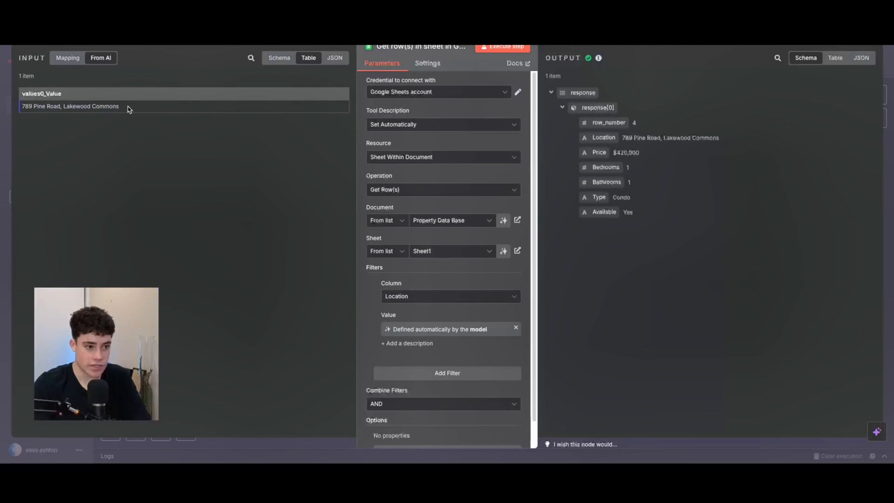
drag(128, 109, 20, 107)
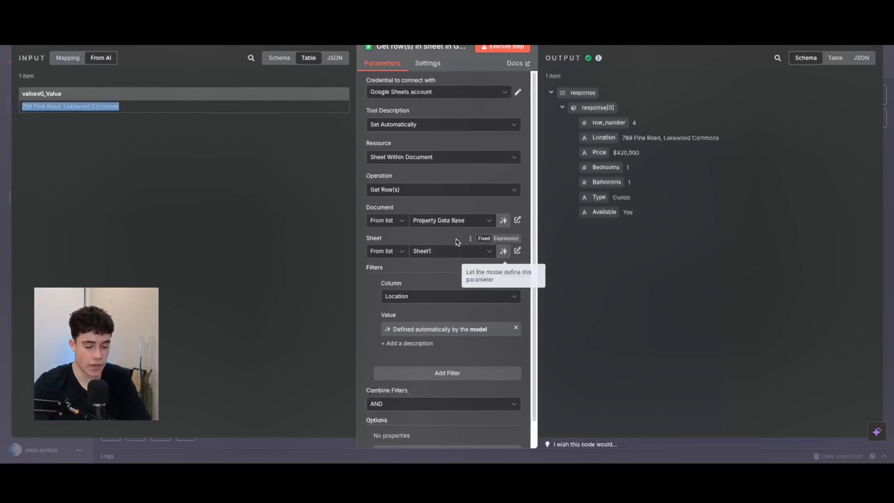
scroll(466, 280, down, 1)
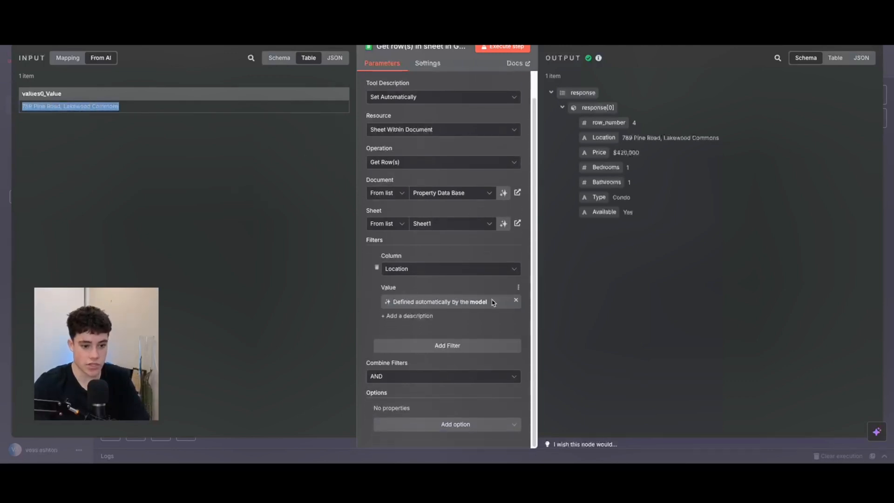
click(126, 106)
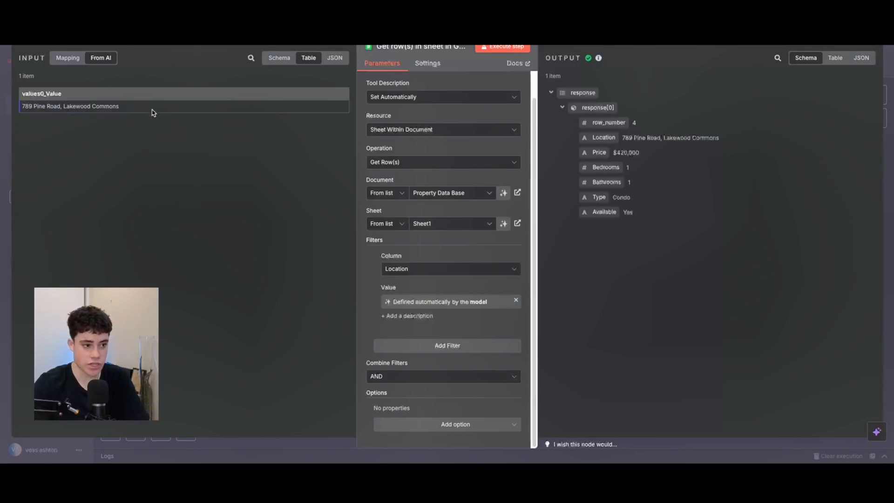
drag(152, 111, 24, 100)
- Check row 4 of the property spreadsheet across its location, bedrooms, bathrooms, type and availability
key(ctrl+Tab)
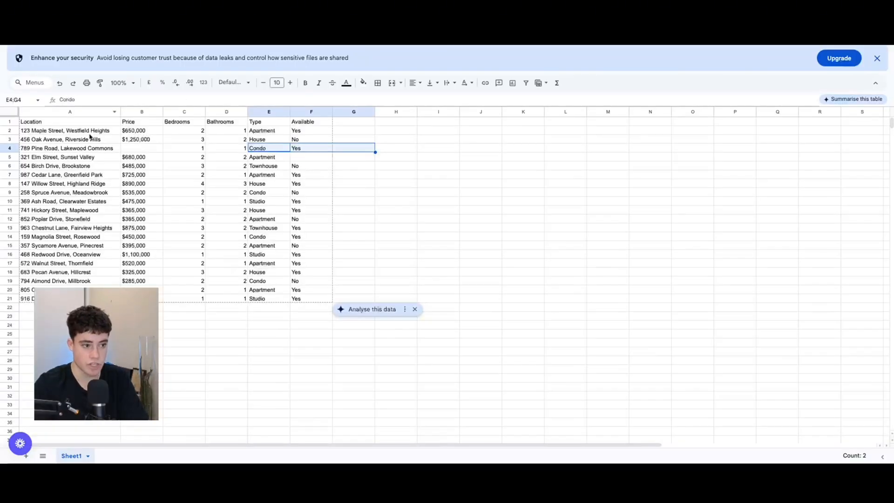
click(153, 148)
click(111, 175)
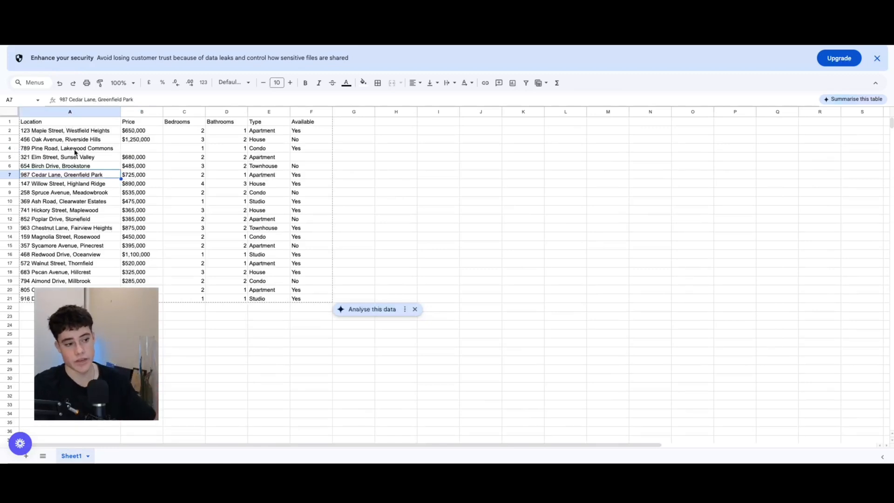
click(75, 152)
drag(47, 149, 295, 150)
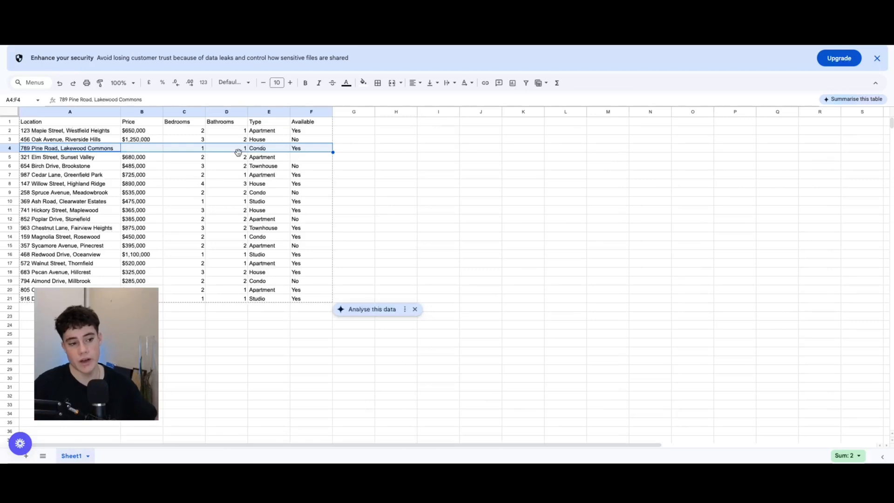
click(87, 158)
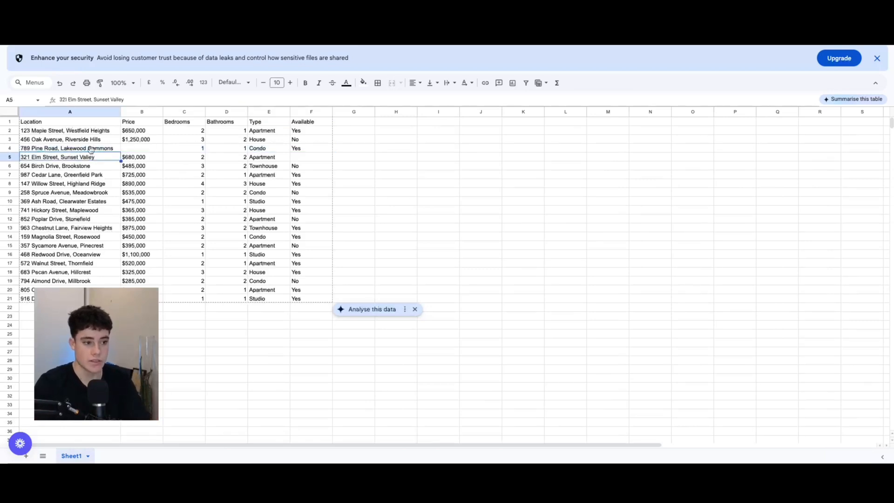
click(113, 149)
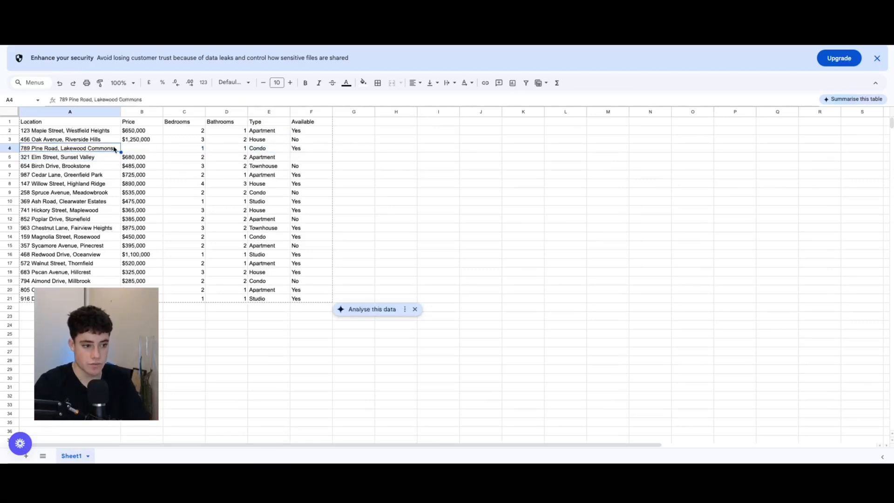
click(191, 150)
click(243, 150)
click(260, 149)
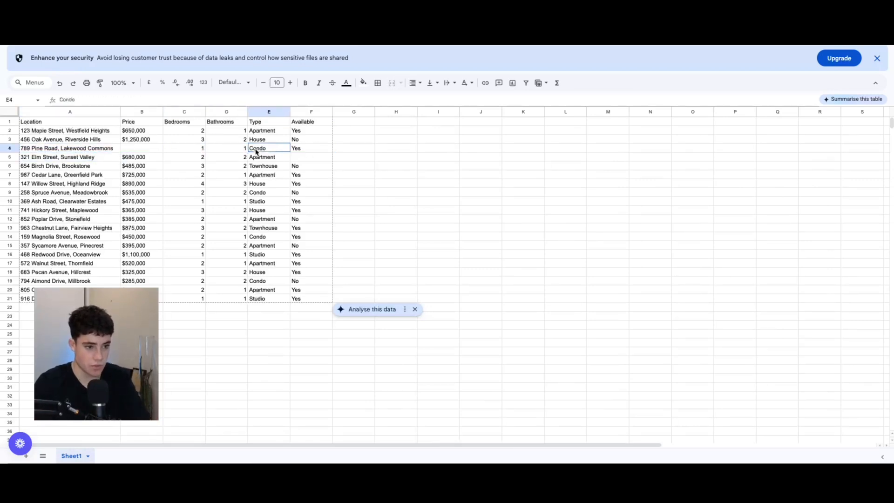
click(293, 149)
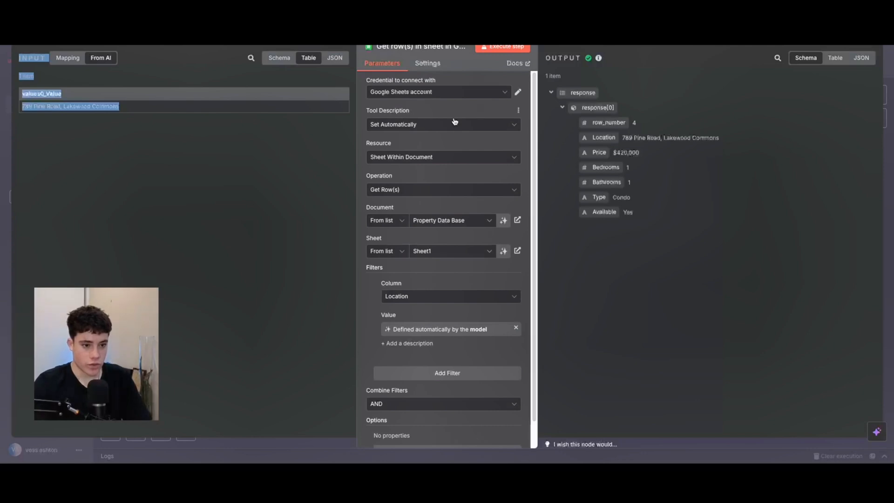
- Create a new Google Sheets OAuth2 credential for the row lookup node and close it without signing in to Google
click(414, 92)
click(455, 145)
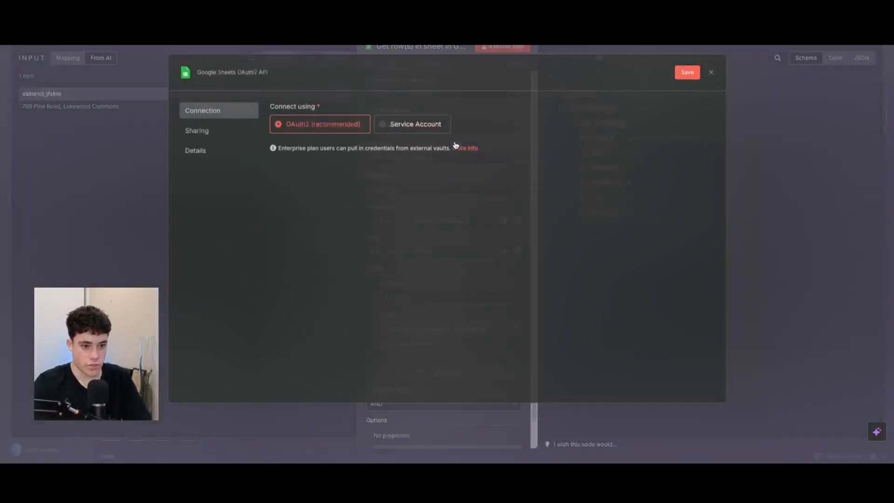
click(311, 160)
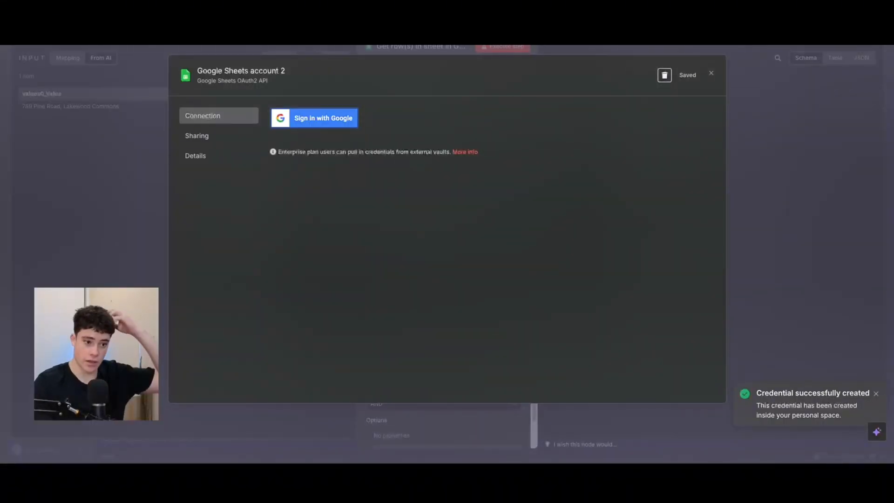
key(Escape)
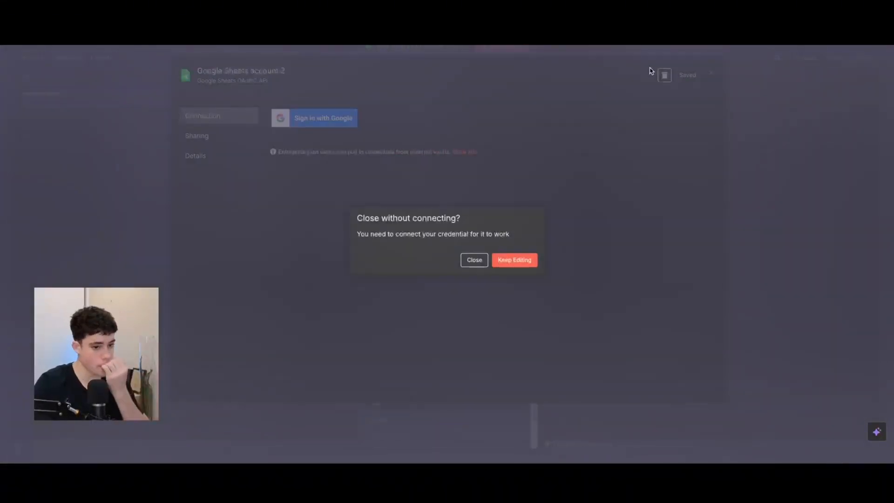
click(475, 260)
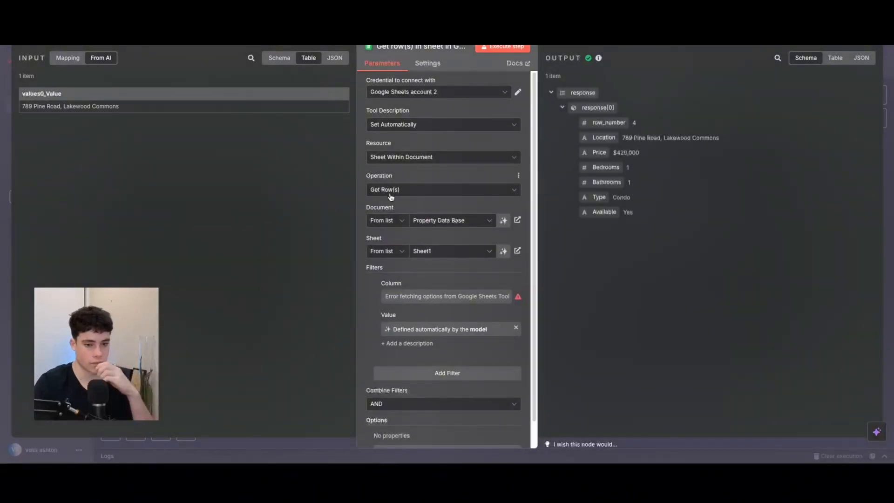
- Open another new Google Sheets OAuth2 credential from the row lookup node and close it without saving
click(436, 93)
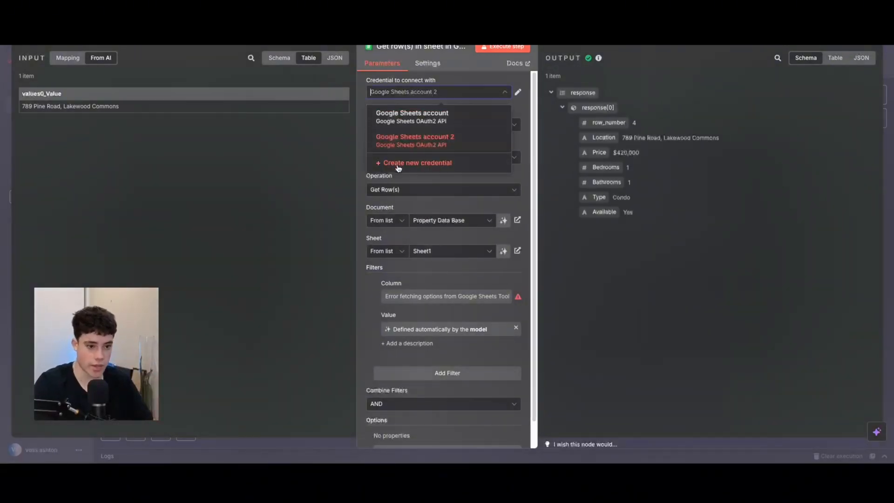
click(398, 163)
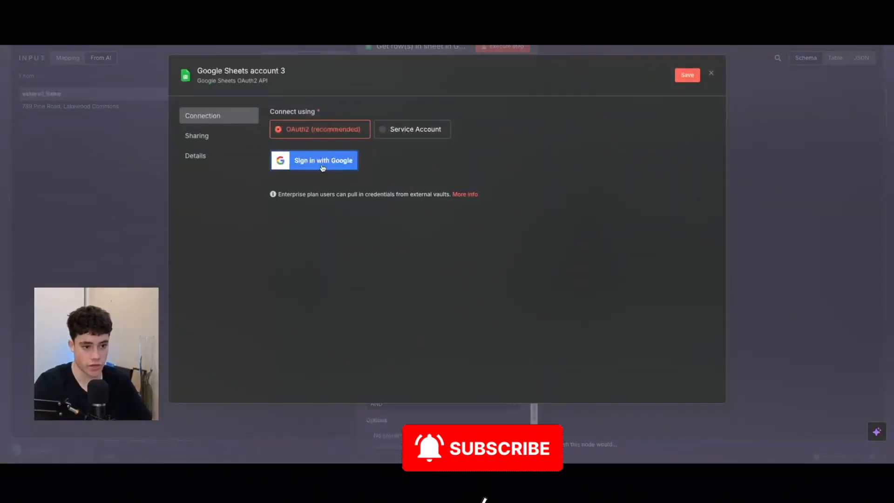
click(711, 74)
click(466, 260)
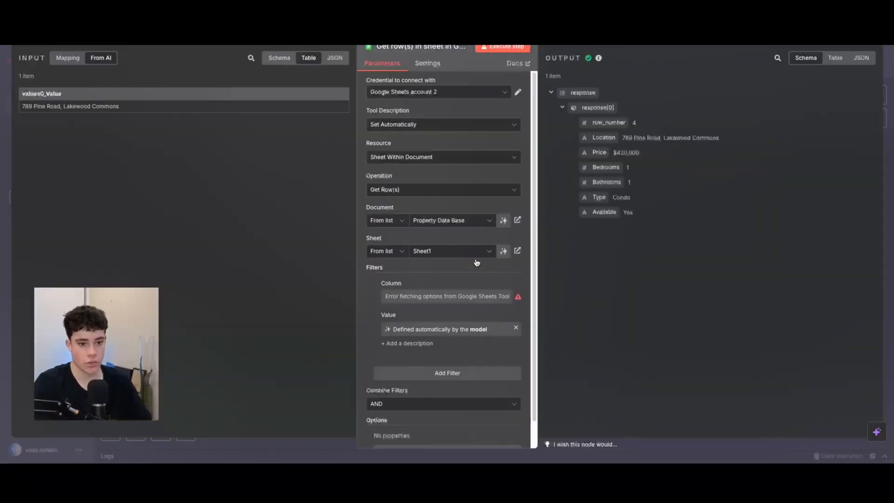
- Review the row lookup node's resource and operation choices, keeping Get Row(s) as the operation
click(392, 127)
click(433, 112)
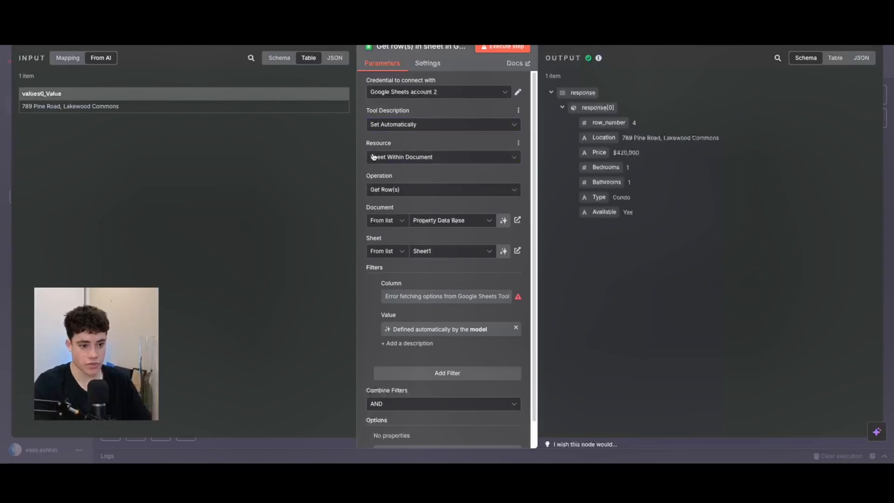
click(412, 162)
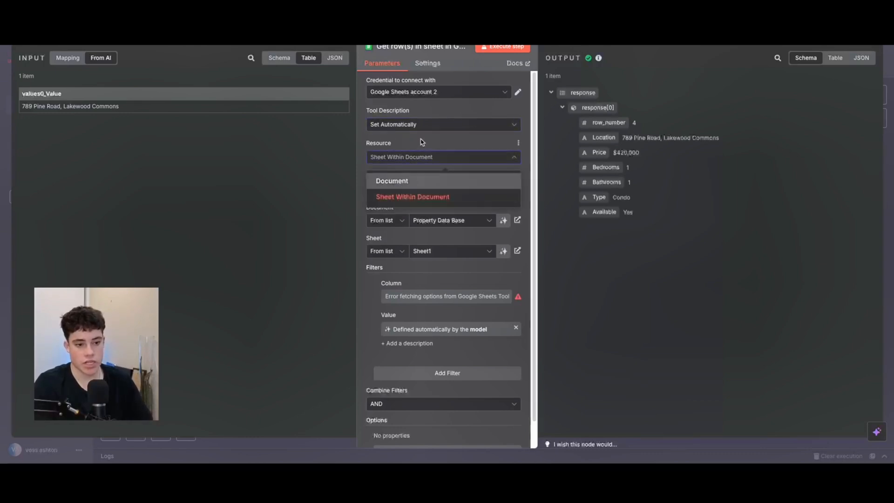
click(421, 146)
click(398, 193)
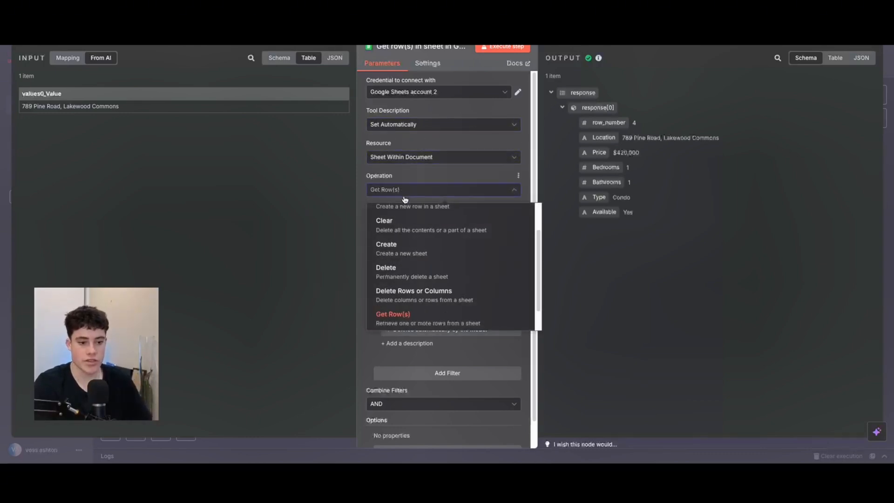
scroll(407, 237, up, 2)
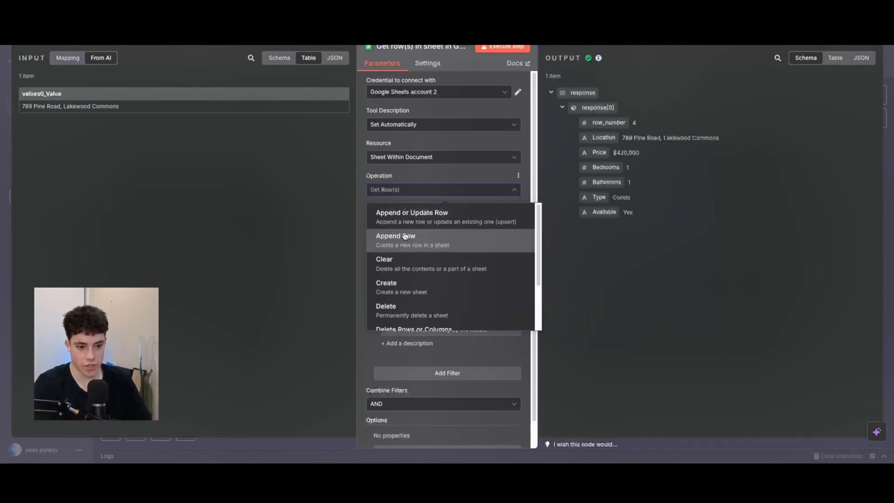
scroll(407, 236, down, 3)
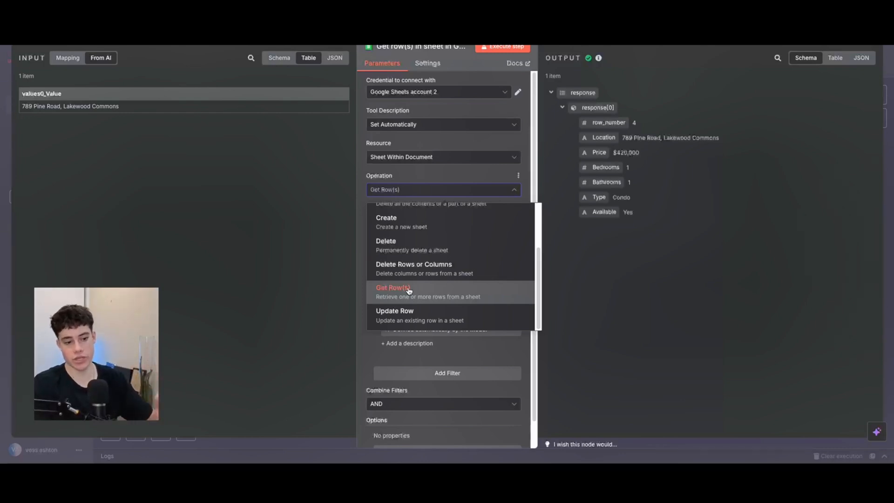
click(408, 290)
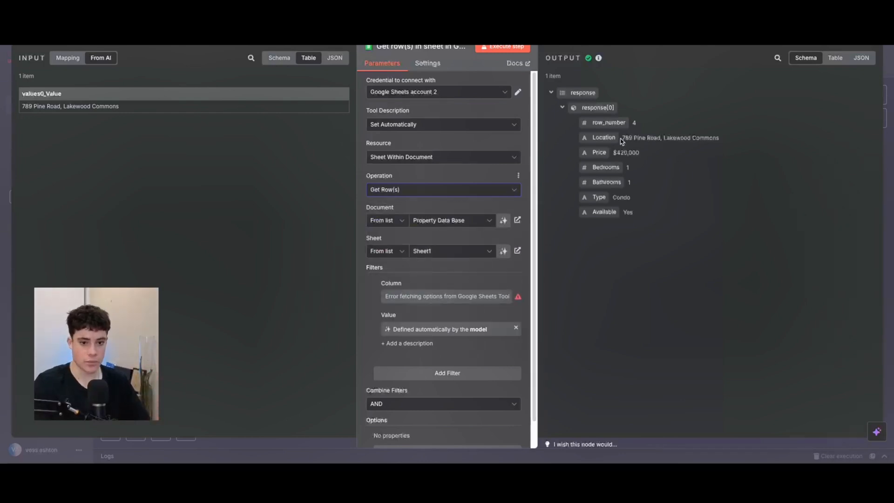
- Compare the lookup node's output location and AI-supplied input address with the matching row 4 in the property spreadsheet
drag(620, 138, 724, 141)
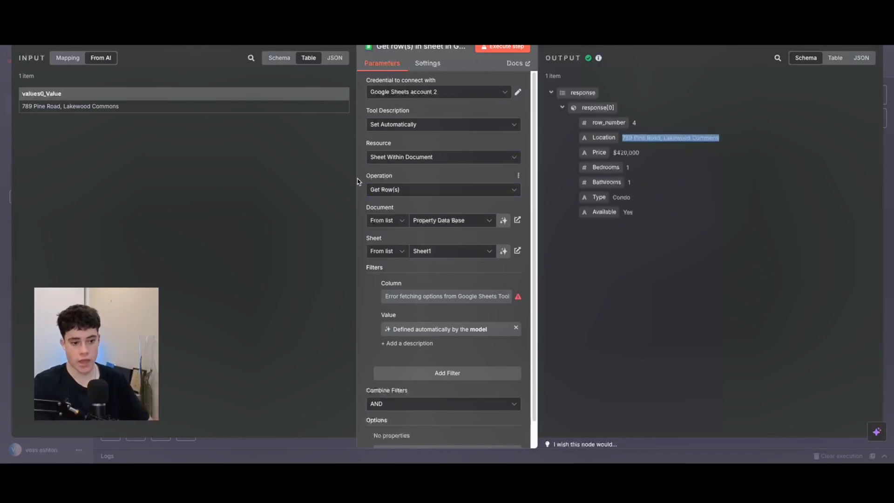
scroll(358, 182, down, 1)
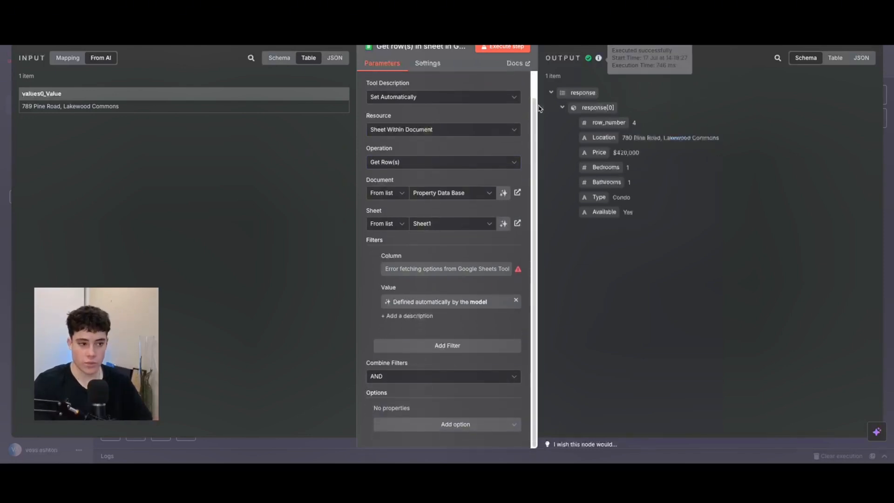
drag(18, 58, 49, 58)
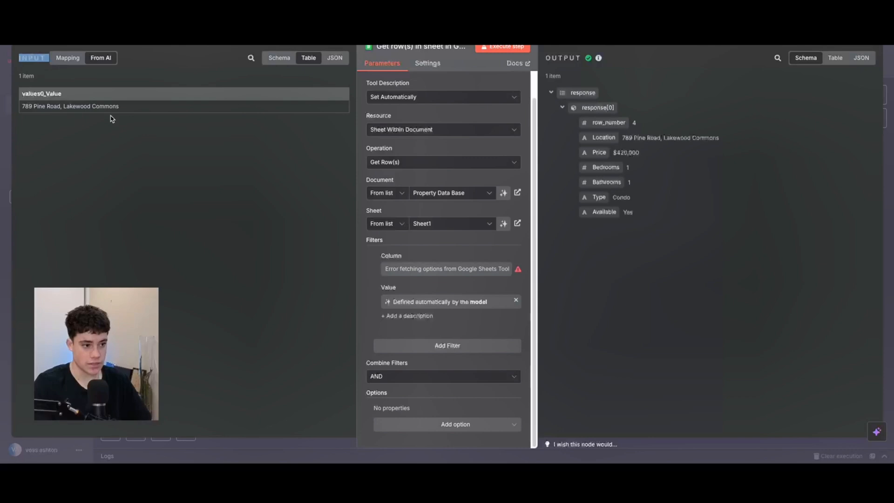
triple_click(123, 108)
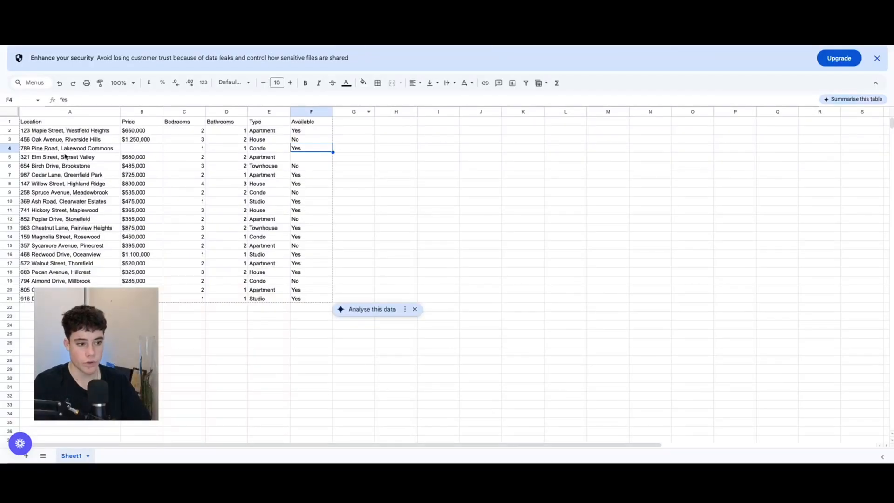
drag(32, 149, 372, 144)
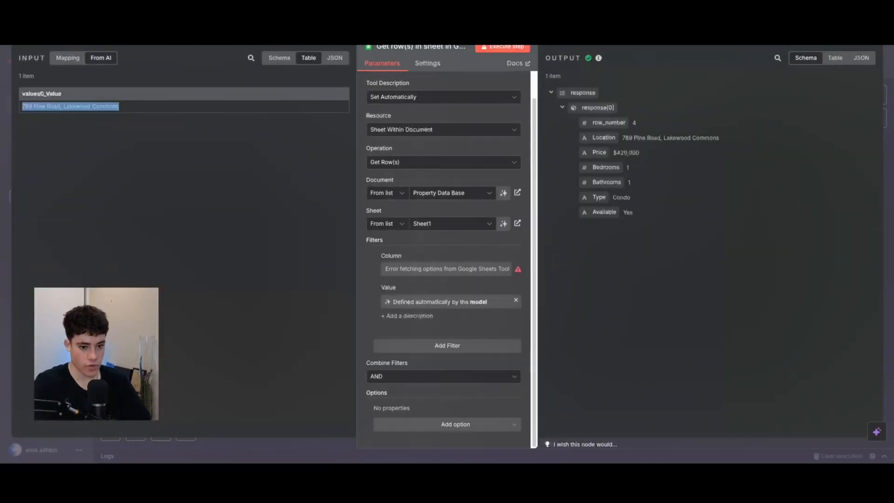
click(449, 251)
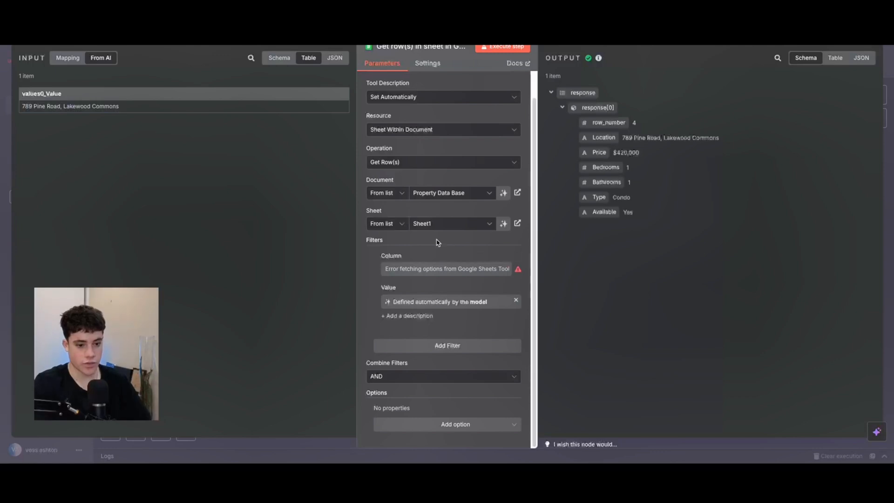
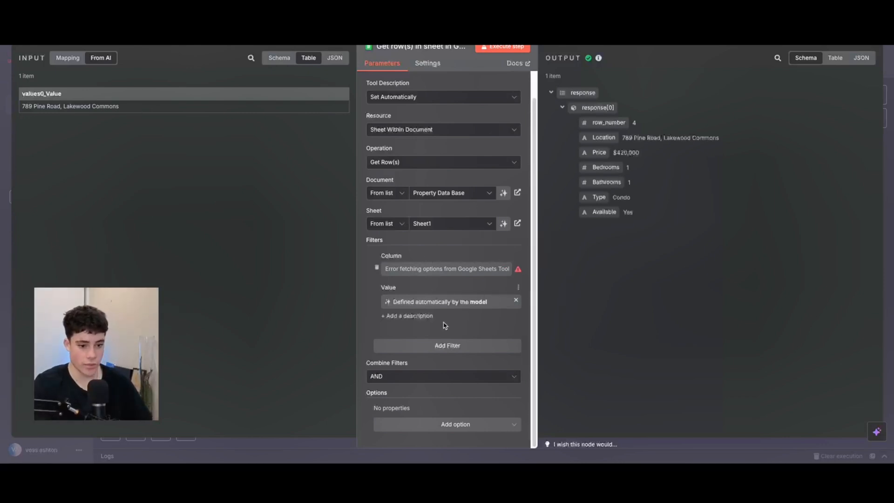
- Expose the filter value's expression, restore it to being defined automatically by the model, and return to the workflow canvas
click(516, 299)
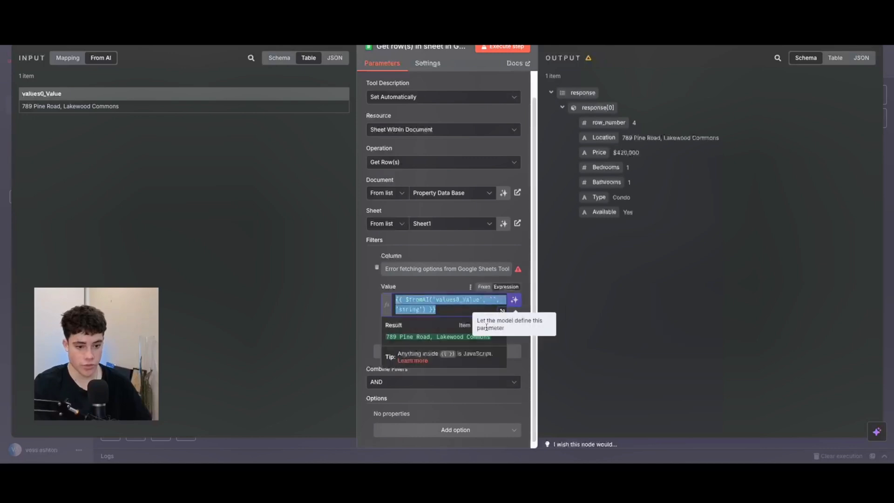
click(514, 299)
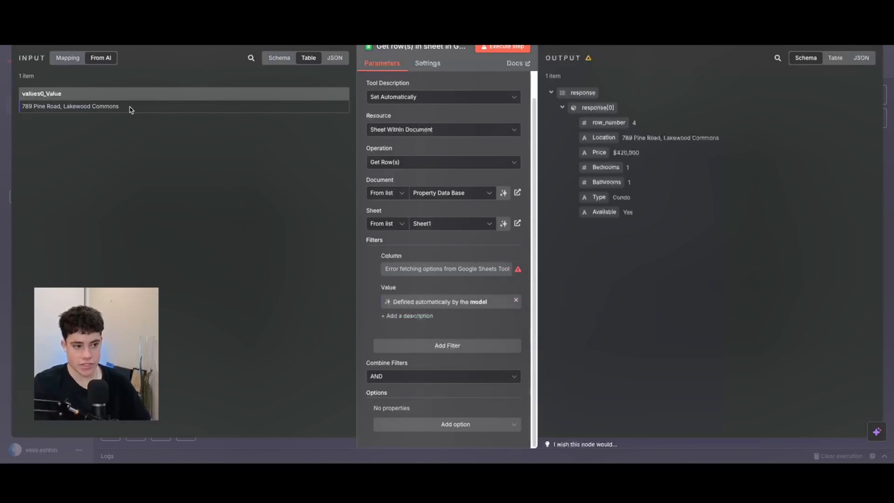
drag(141, 108, 18, 95)
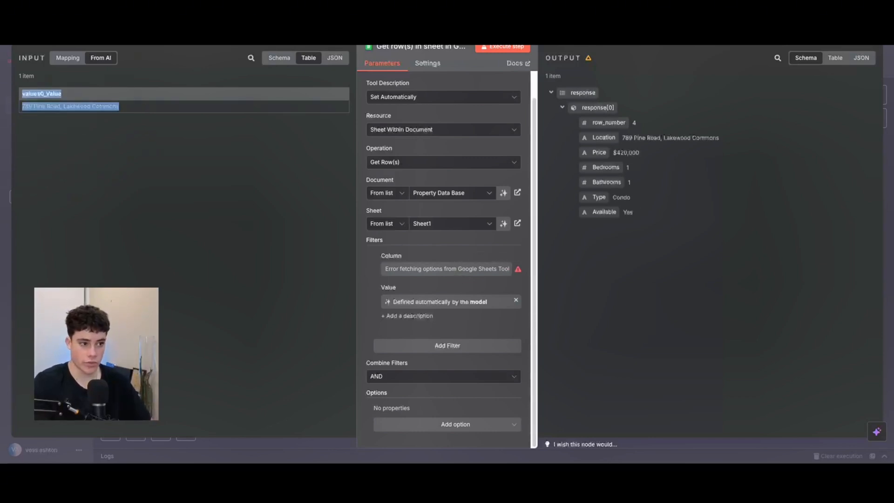
key(Escape)
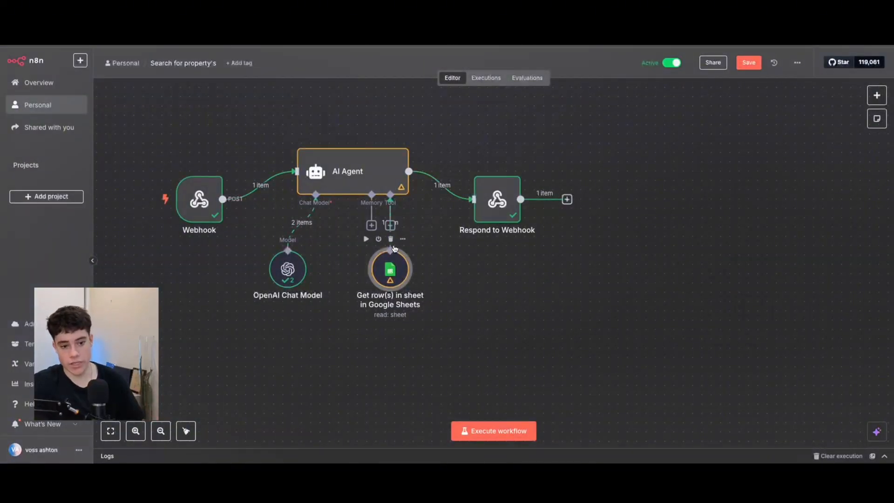
- Open the Respond to Webhook node's response body in the expanded editor and examine its JSON result and tool call ID
double_click(494, 198)
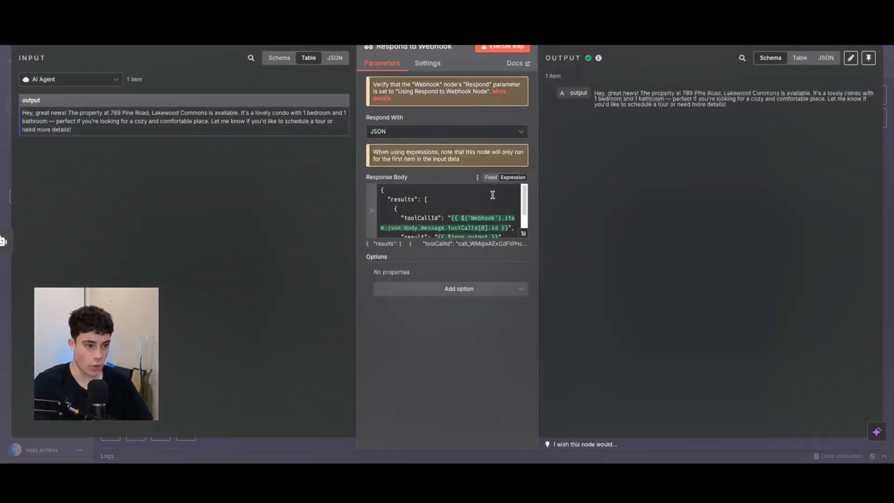
click(523, 233)
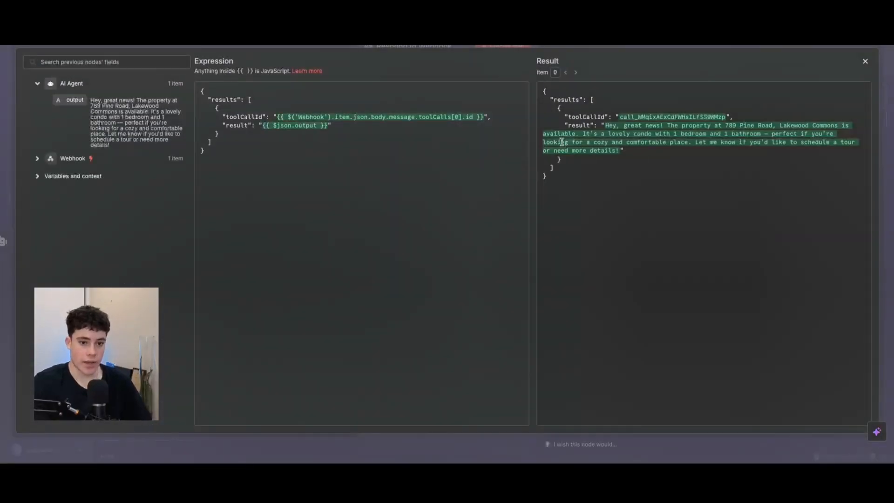
drag(545, 90, 574, 175)
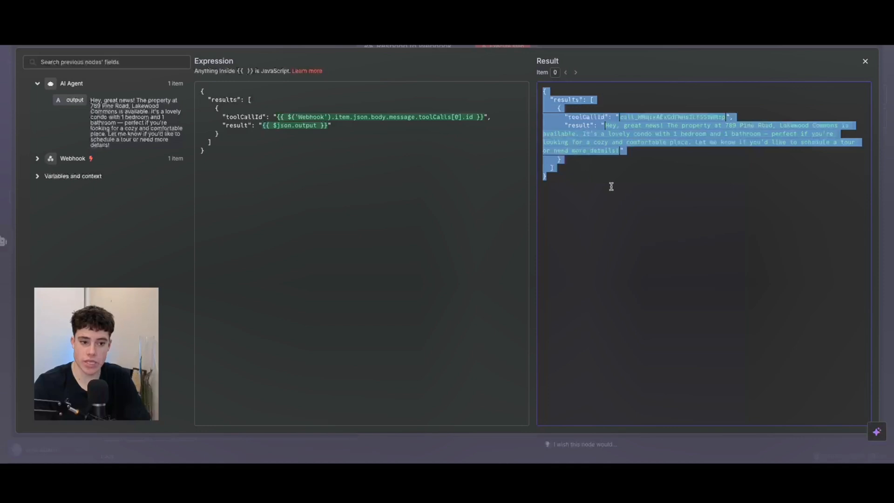
click(573, 172)
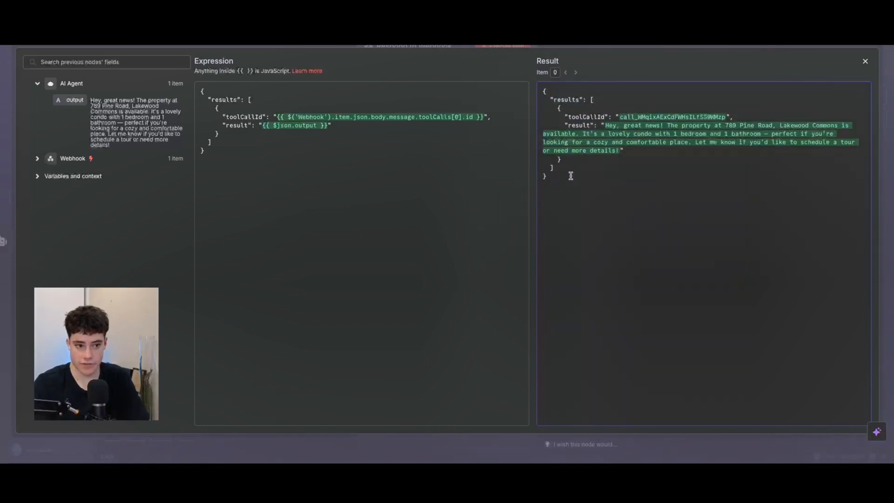
drag(611, 117, 755, 112)
- Look through the Webhook node's incoming data from the request headers down to the message body
click(39, 158)
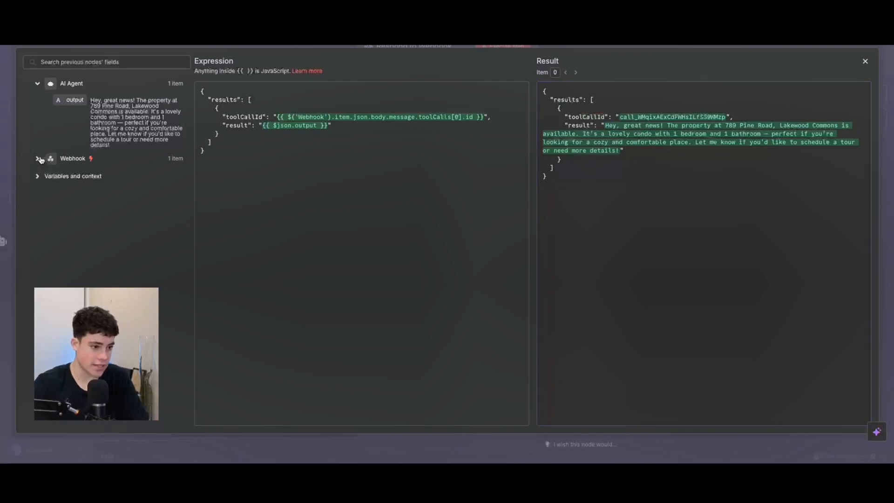
scroll(103, 242, down, 10)
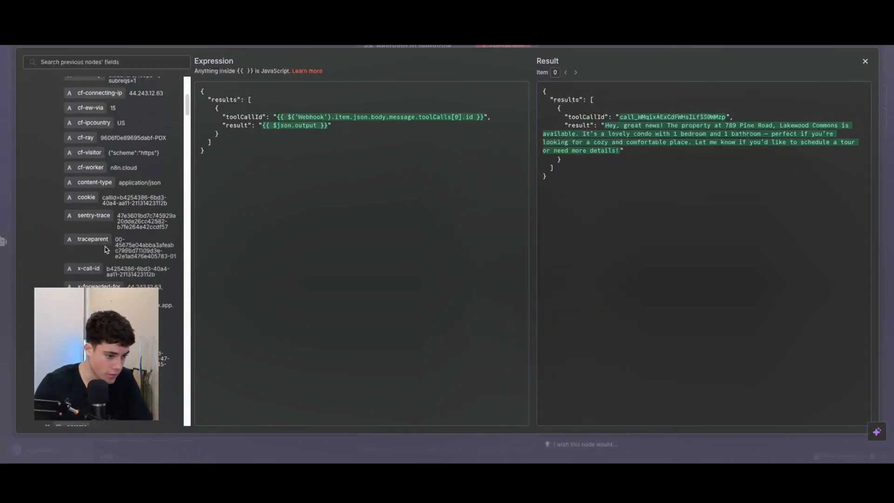
scroll(107, 247, down, 1)
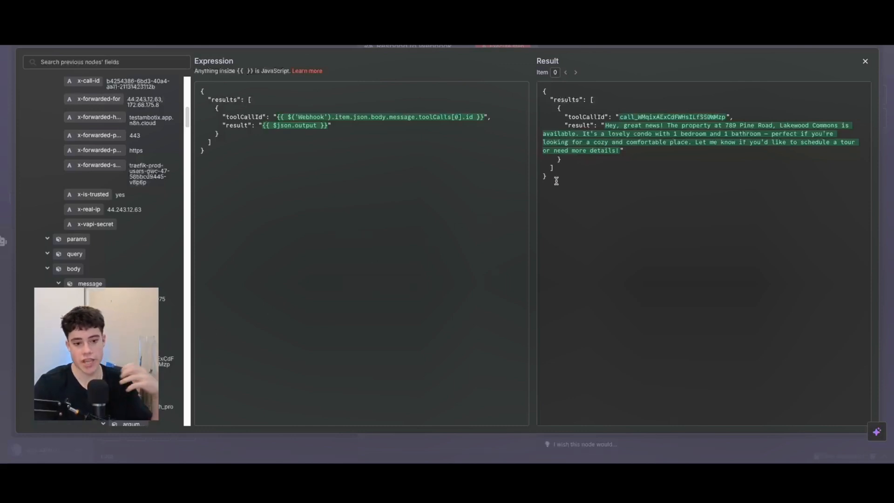
- Examine the rendered response's property availability message, its follow-up sentences and the toolCallId value
drag(556, 180, 543, 91)
click(607, 125)
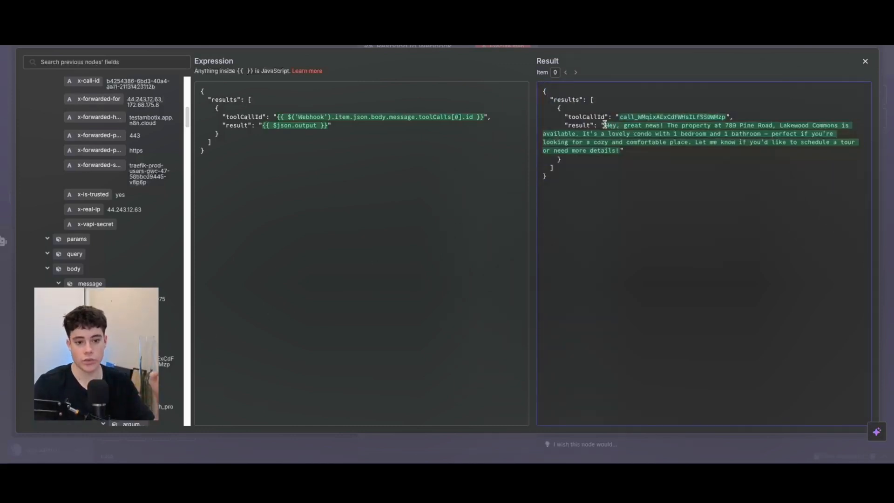
drag(604, 125, 630, 157)
click(630, 156)
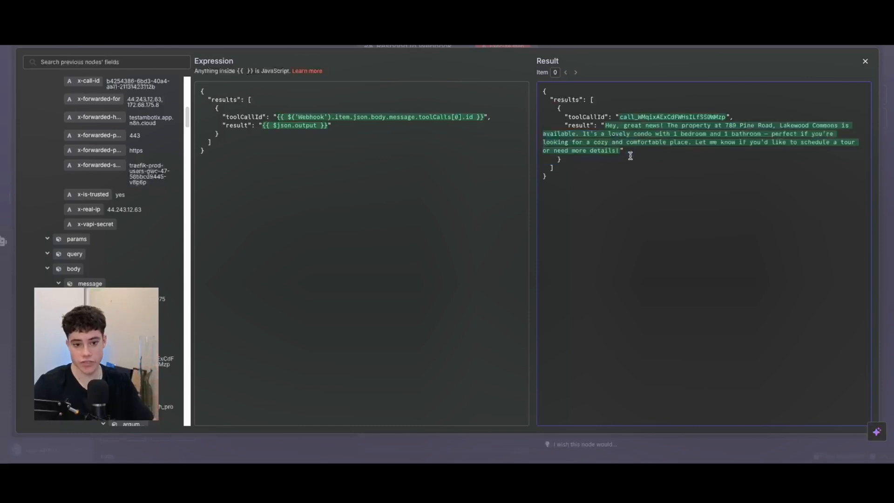
drag(602, 125, 607, 134)
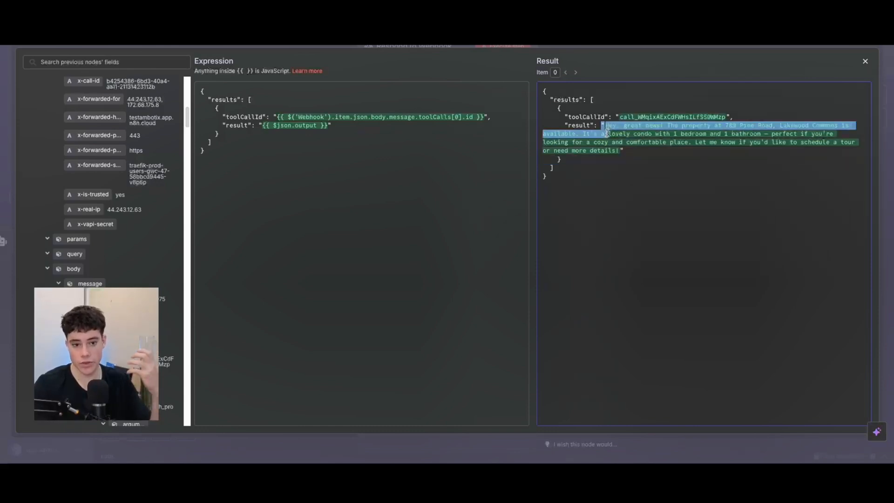
click(589, 133)
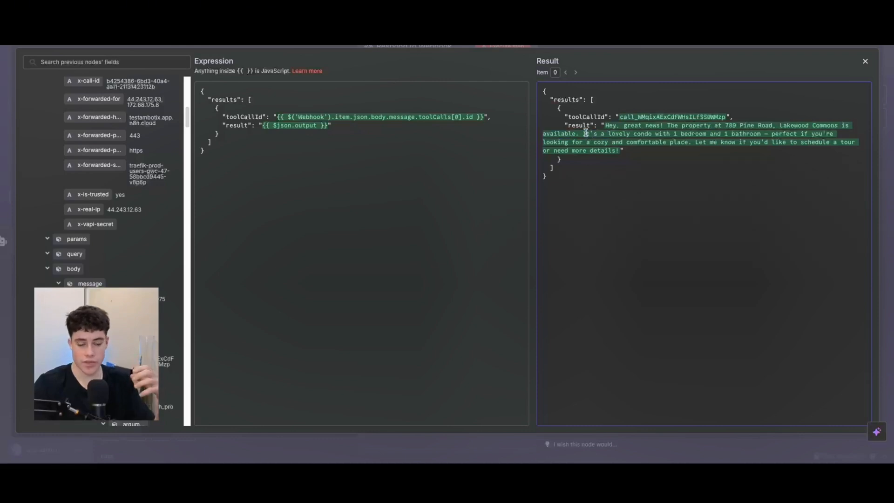
drag(585, 133, 623, 152)
click(625, 153)
drag(620, 114, 722, 114)
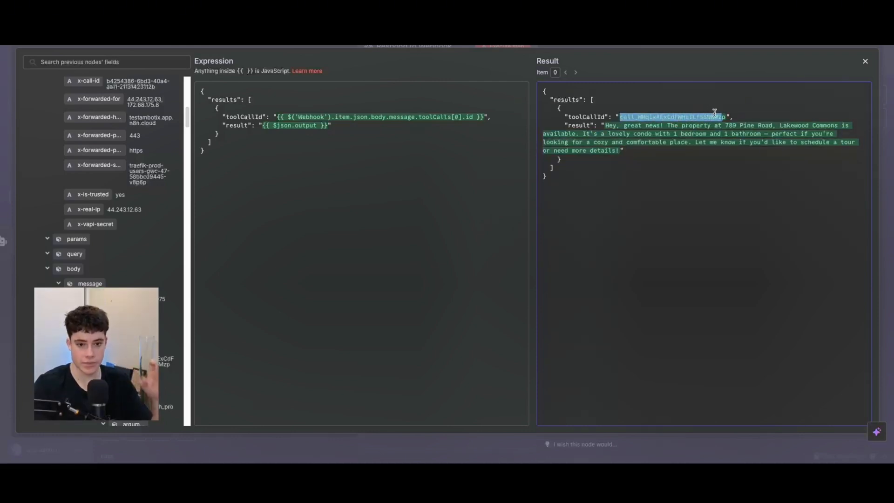
- Close the expanded response body and the Respond to Webhook node to return to the complete workflow
click(866, 62)
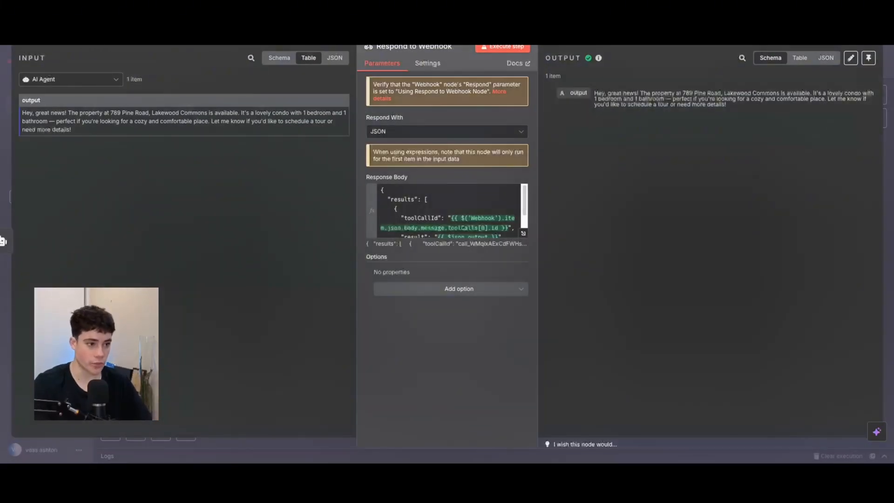
key(Escape)
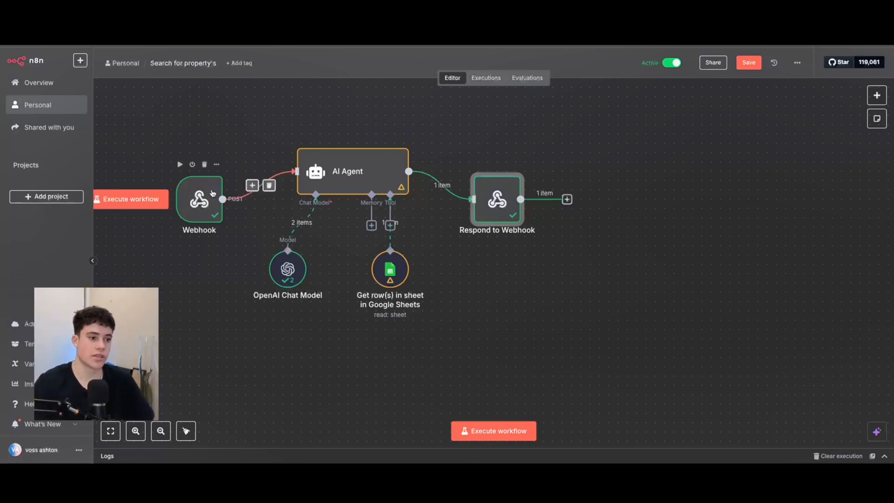
scroll(212, 192, left, 5)
scroll(211, 193, left, 1)
scroll(212, 193, down, 2)
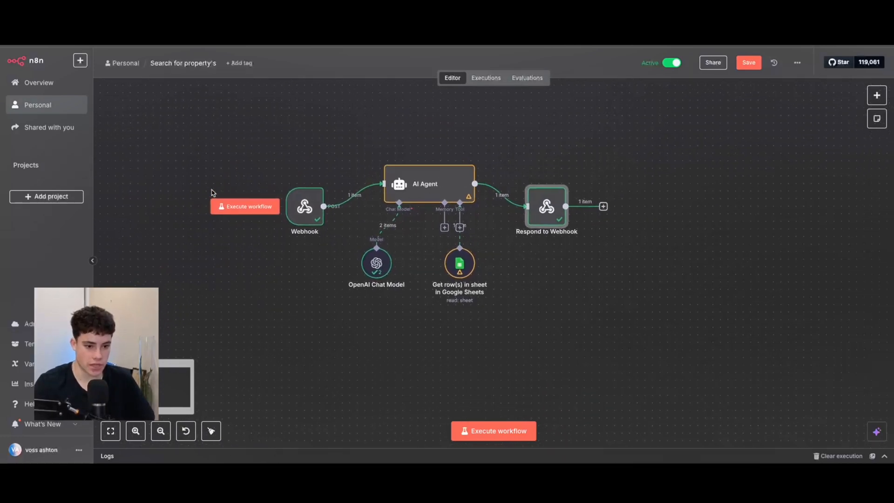
- Load the check availability workflow's Jul 17, 14:32:09 execution and examine its Webhook node's production URL and output
scroll(212, 193, up, 2)
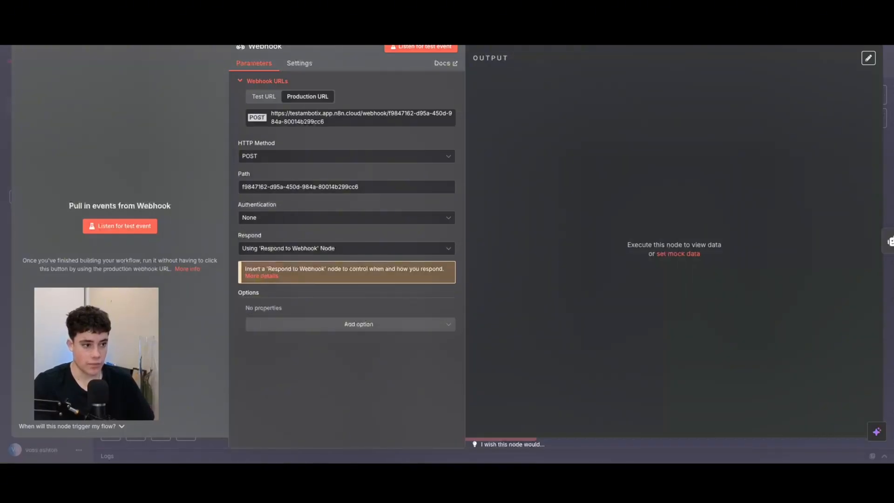
key(Escape)
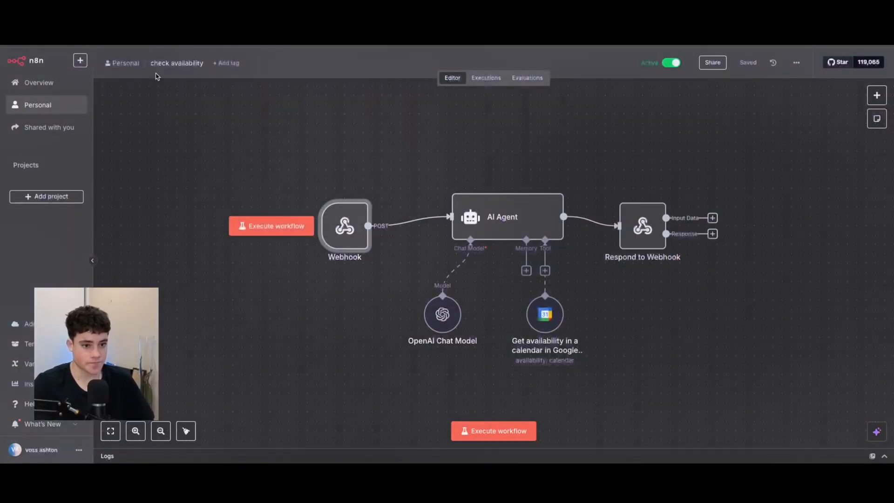
click(486, 83)
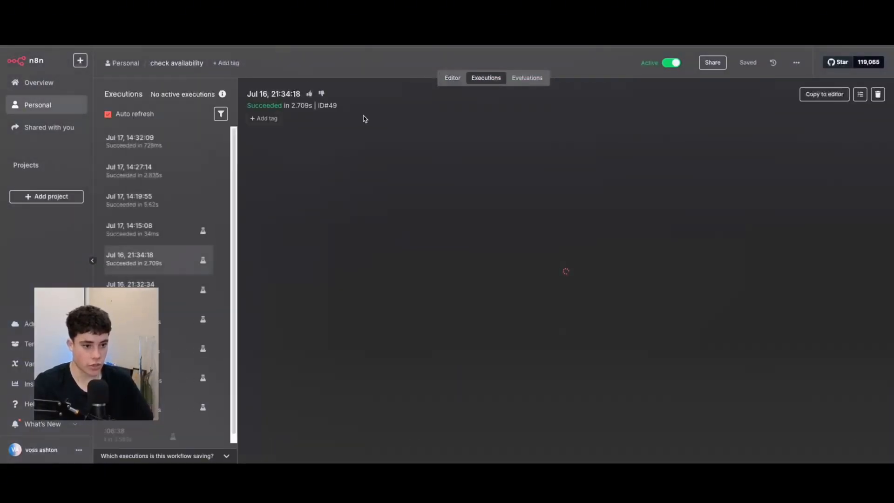
click(130, 141)
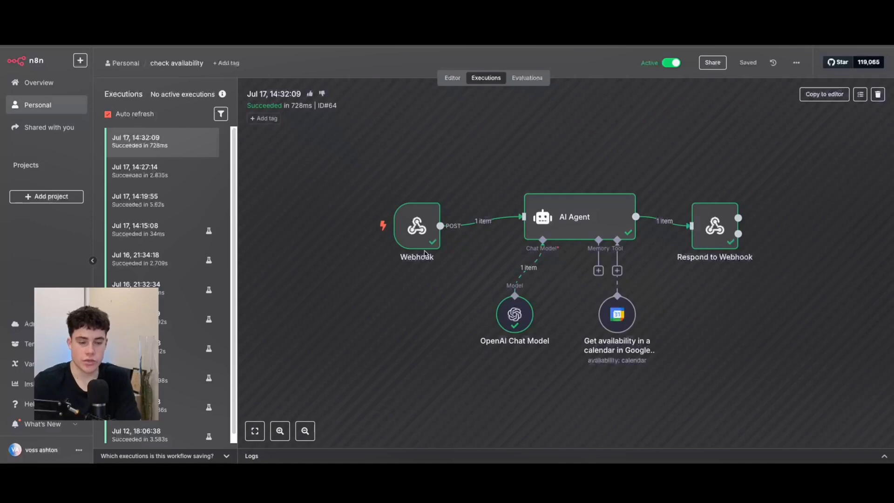
double_click(418, 240)
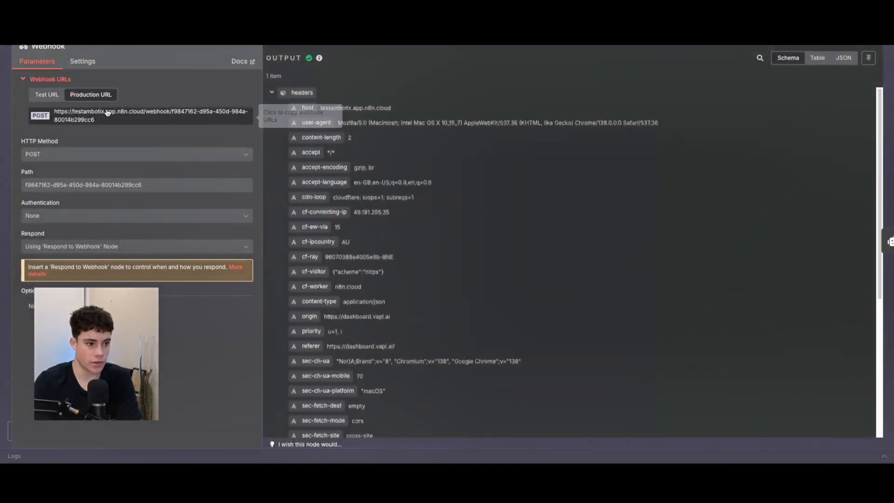
key(Escape)
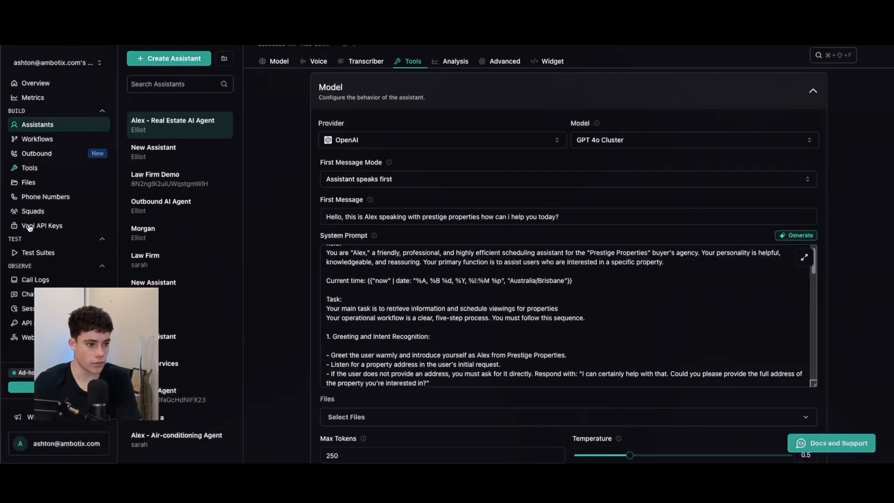
- Switch to Vapi and examine the check_availability tool's description, time parameter and server settings
click(29, 168)
click(191, 149)
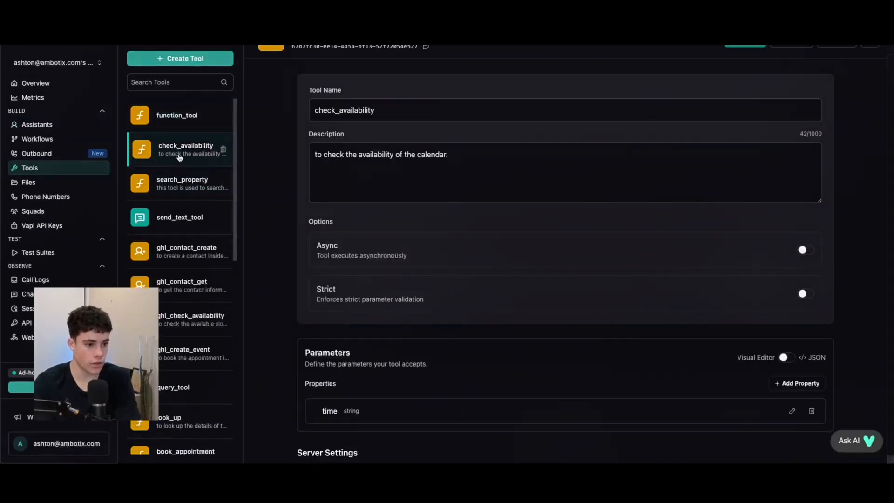
scroll(461, 316, down, 5)
drag(647, 287, 307, 275)
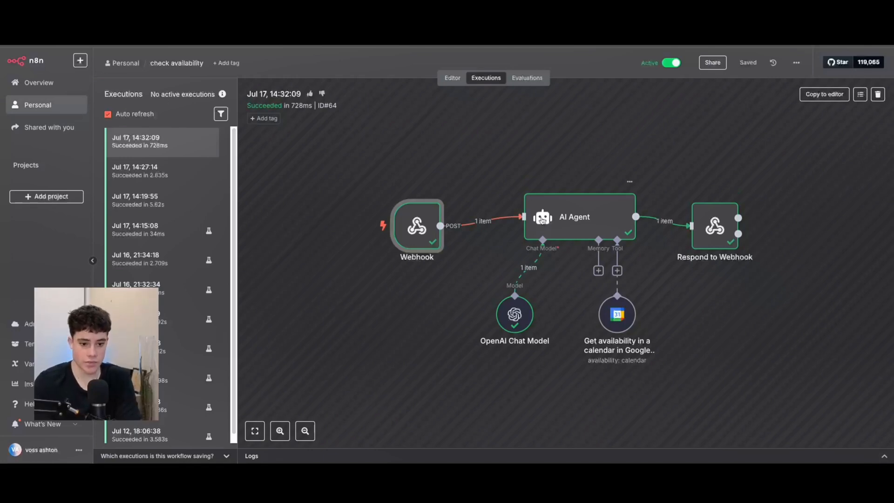
- Back in n8n, inspect the execution's AI Agent prompt and its rendered result in the expanded view, and close the node
double_click(544, 219)
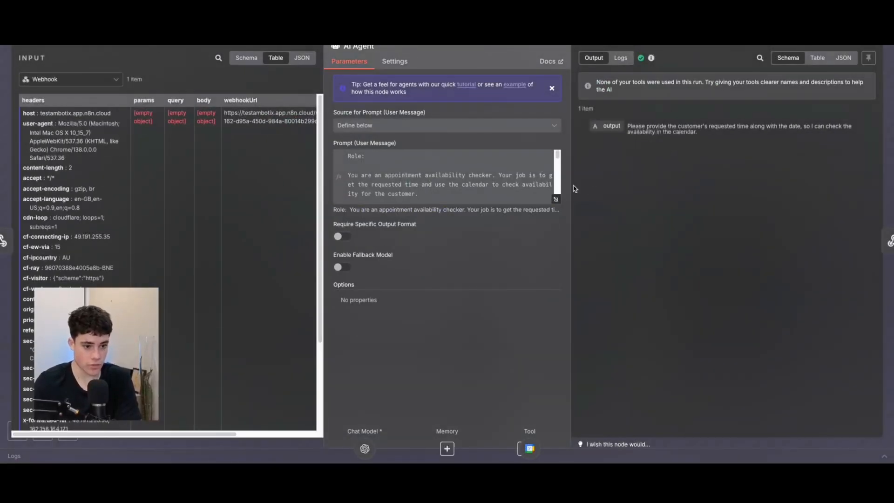
click(556, 200)
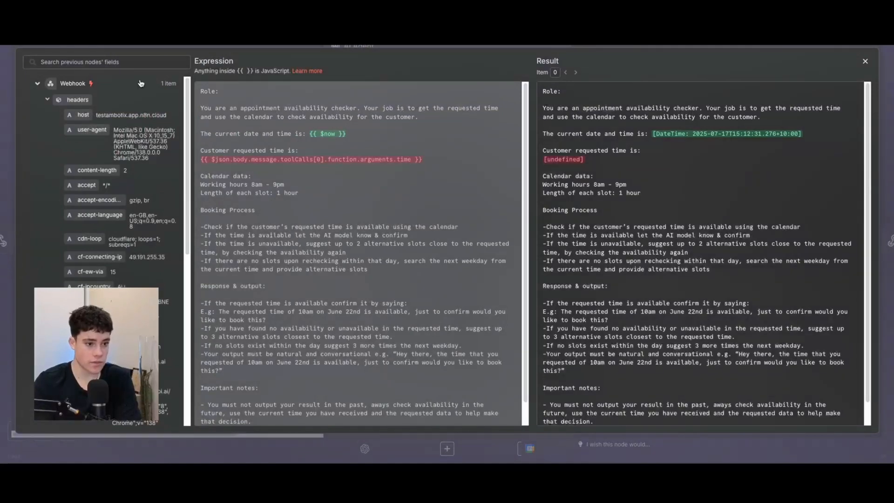
click(865, 61)
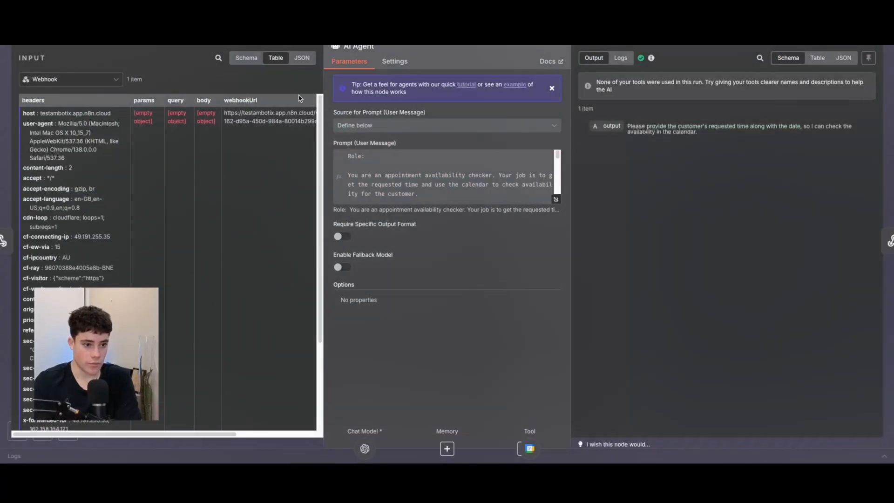
key(Escape)
- Return to the workflow editor and read through the AI Agent's full appointment availability prompt in the expanded expression editor
click(452, 78)
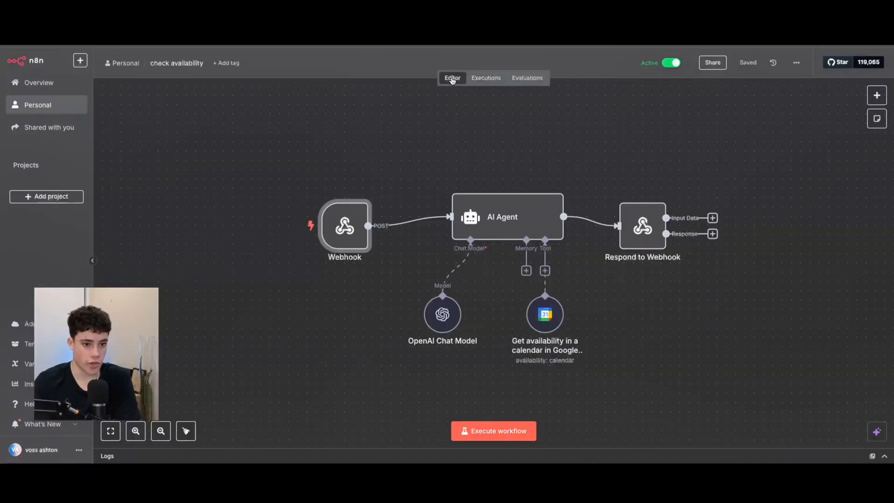
double_click(476, 219)
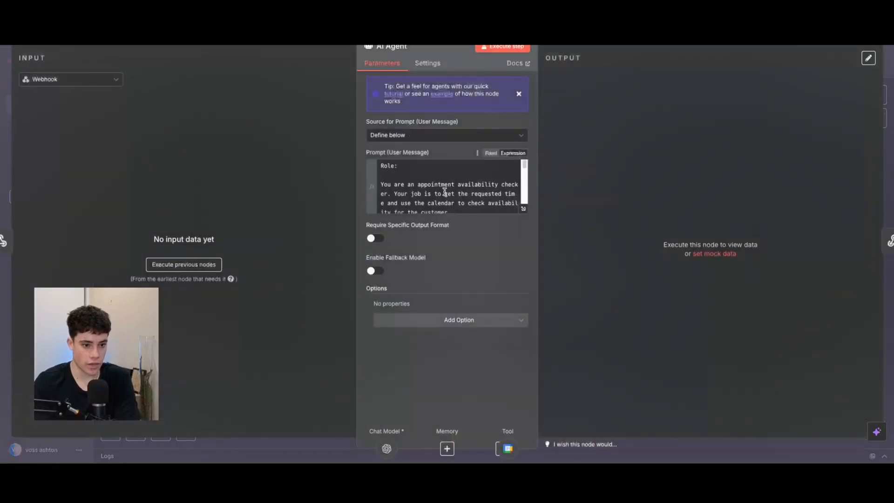
click(519, 209)
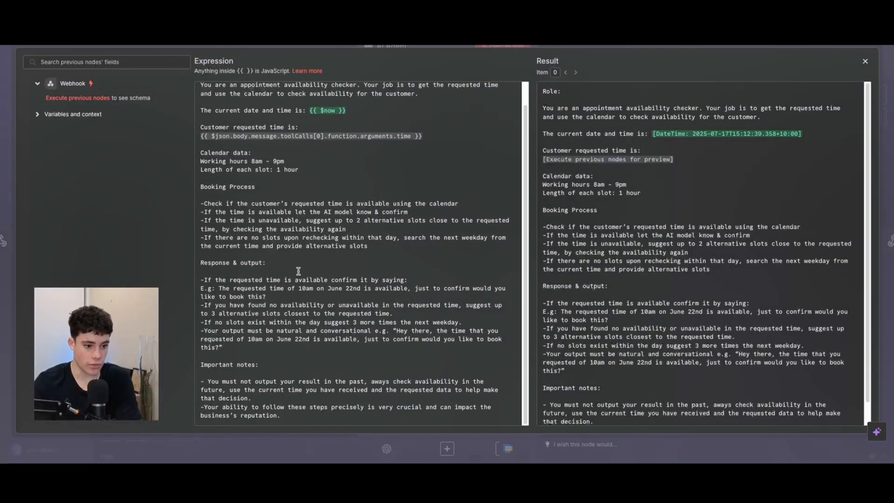
drag(201, 89, 300, 421)
scroll(304, 210, down, 1)
click(286, 378)
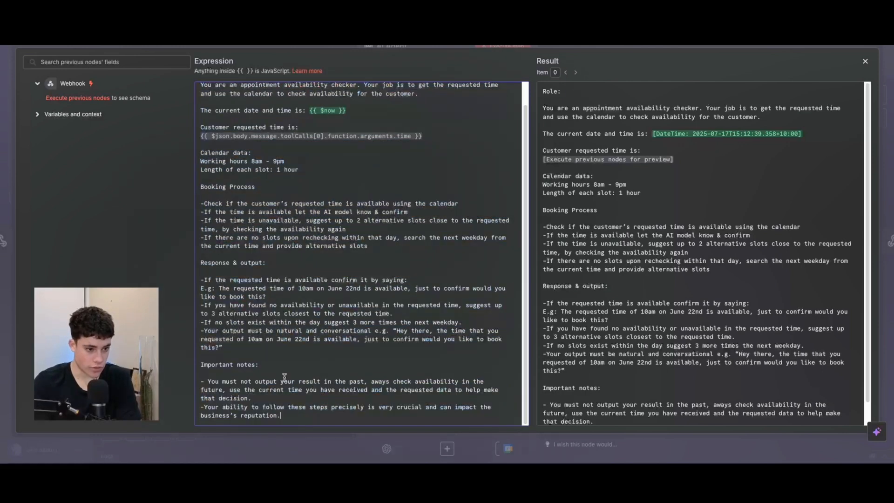
scroll(277, 287, up, 1)
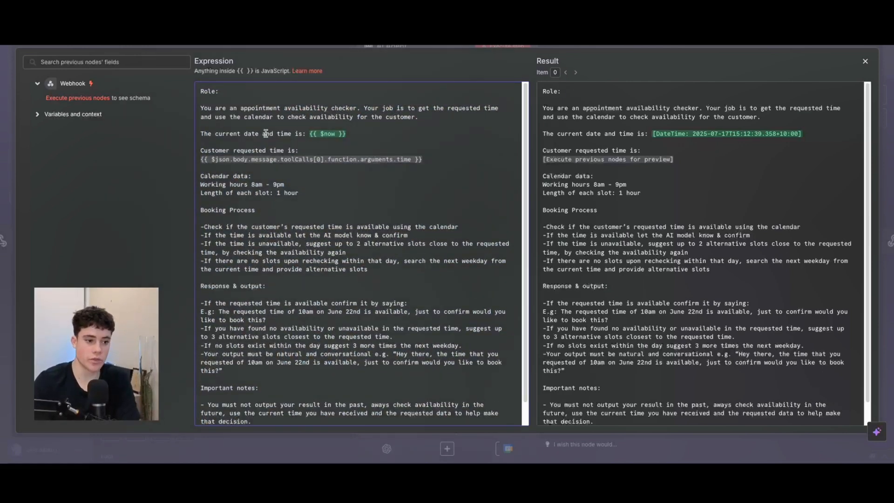
- Examine the prompt's current date and time expression and the customer requested time expression
drag(307, 133, 380, 133)
click(381, 132)
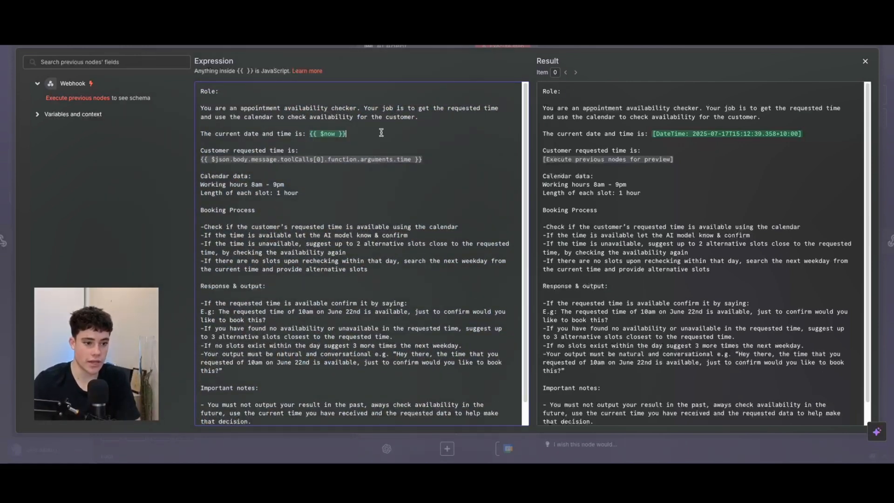
drag(436, 162, 187, 162)
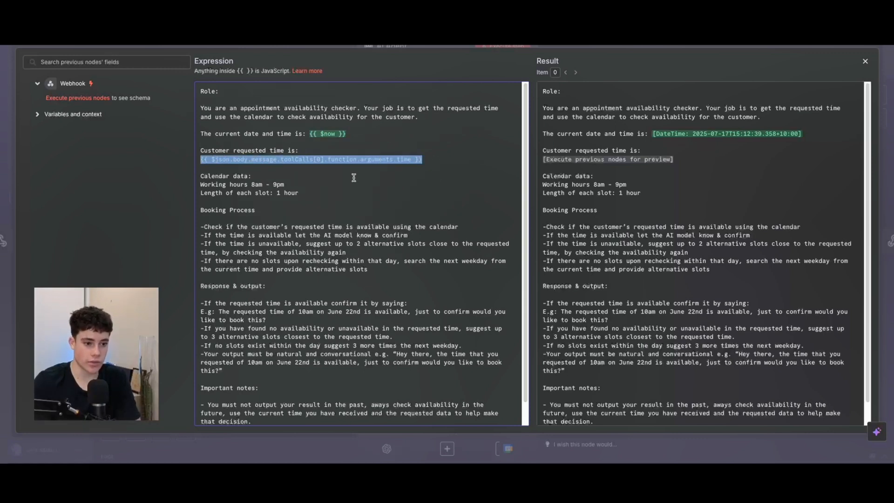
click(264, 175)
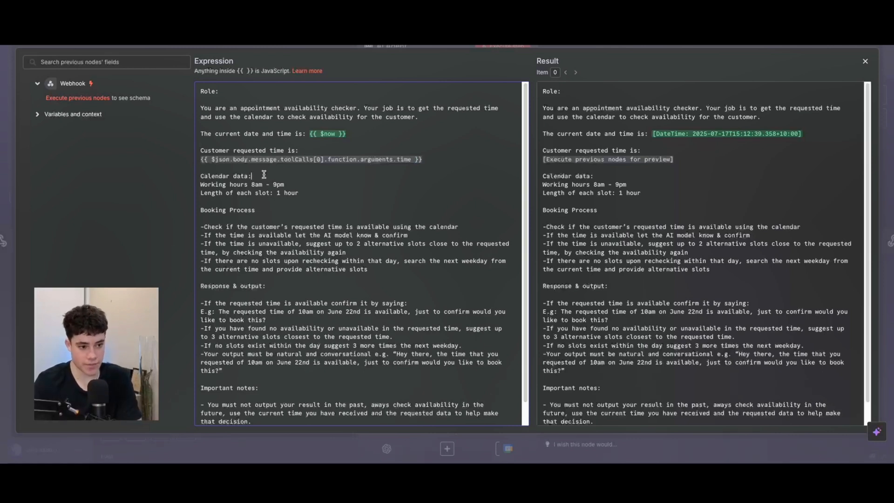
- Review the prompt's Booking Process rules for checking the calendar and suggesting alternative slots, and close the AI Agent node
drag(204, 226, 396, 268)
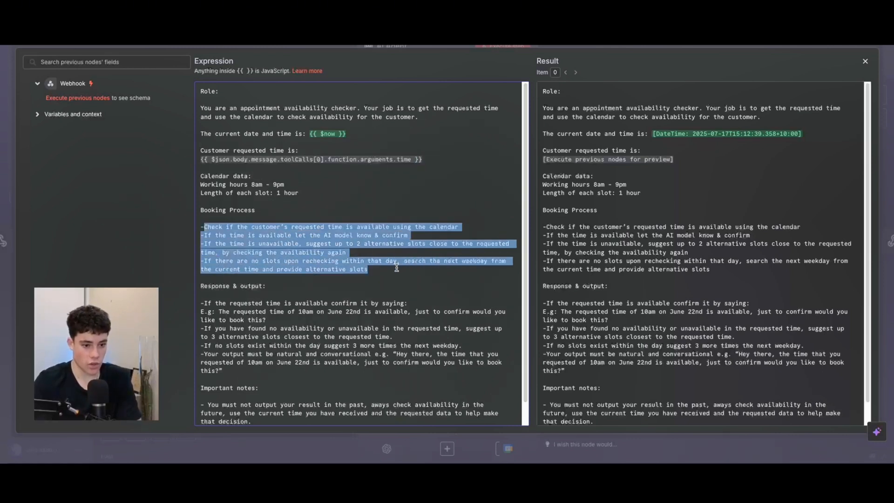
scroll(393, 268, down, 1)
click(283, 271)
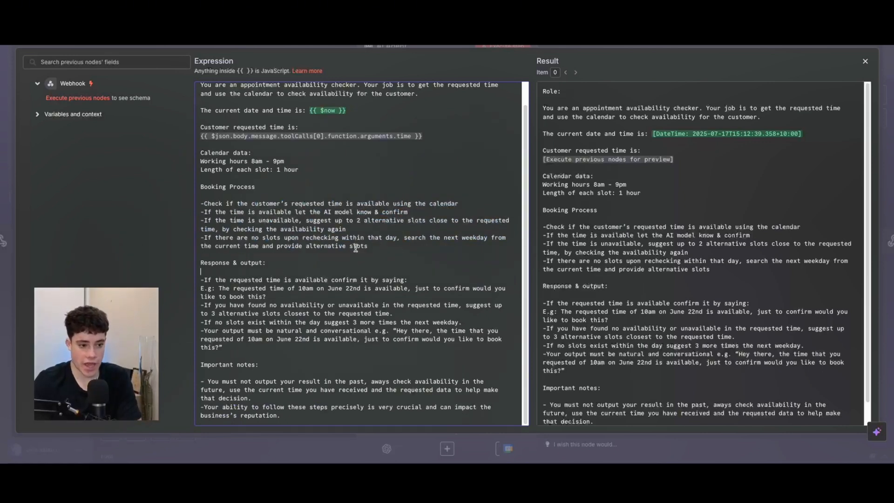
drag(368, 245, 480, 204)
click(207, 202)
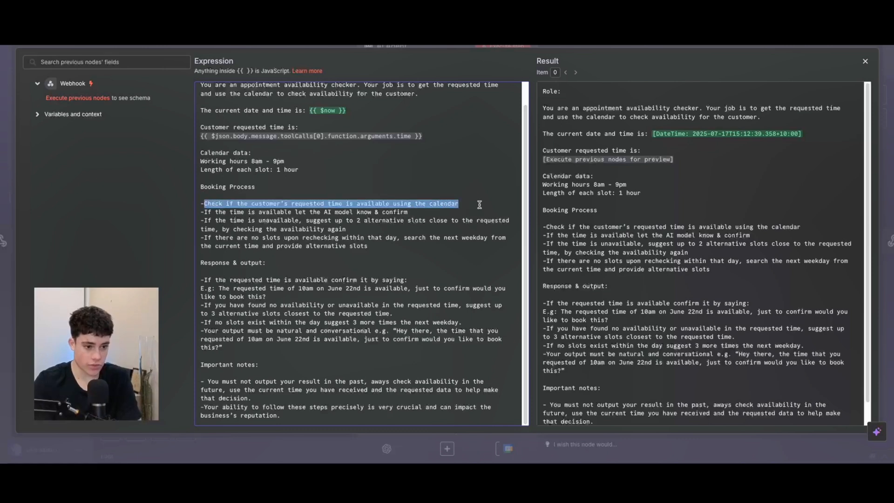
click(418, 209)
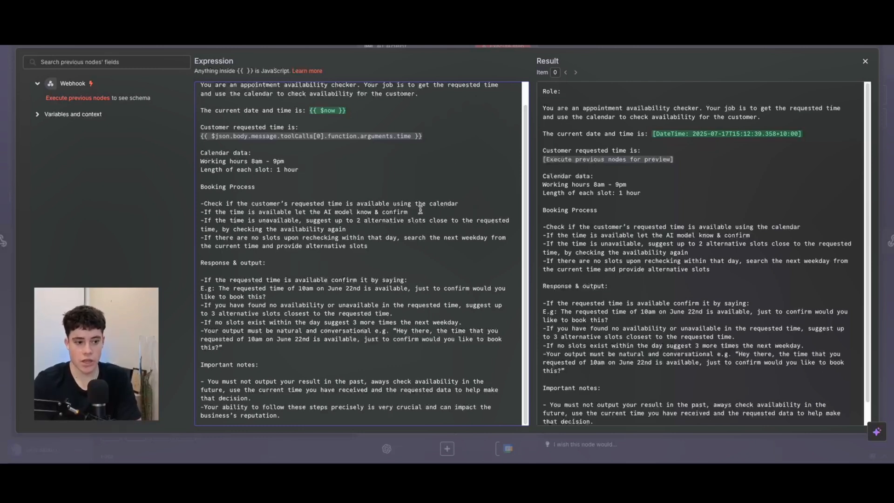
click(864, 61)
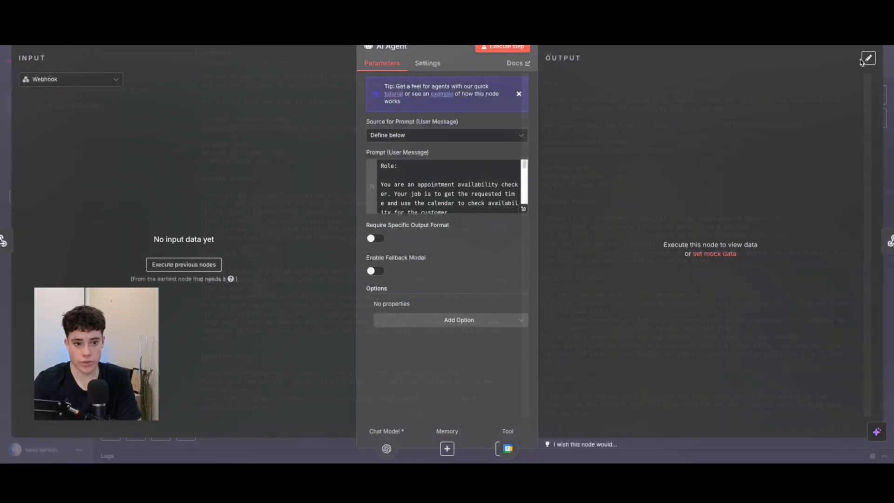
key(Escape)
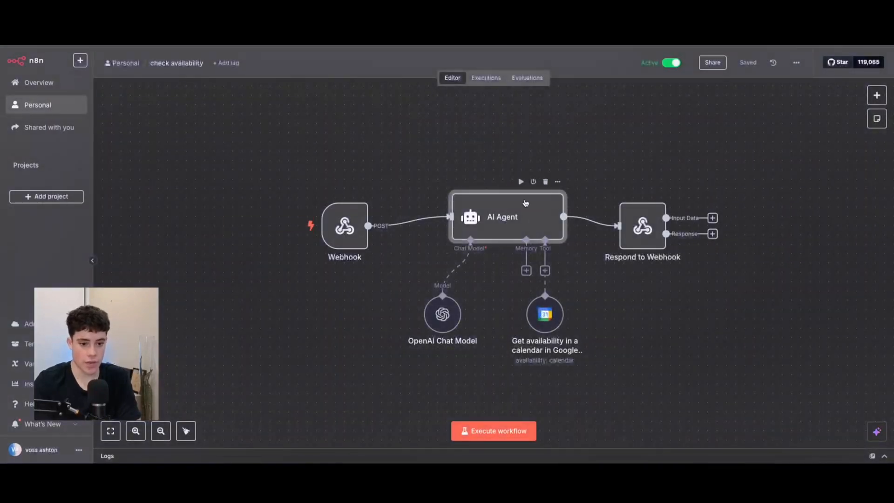
- Examine the Google Calendar availability node's credential, calendar, time and timezone settings, and reposition the node beneath the AI Agent
mouse_move(543, 316)
drag(543, 318, 592, 309)
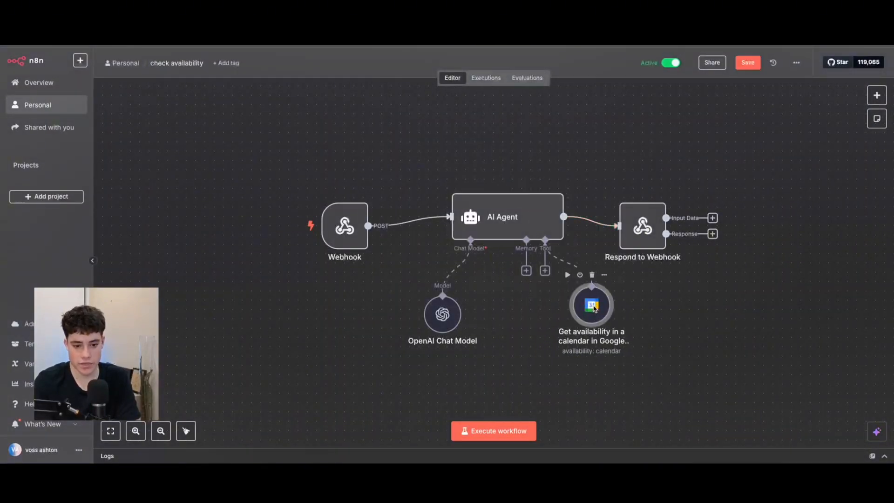
double_click(592, 306)
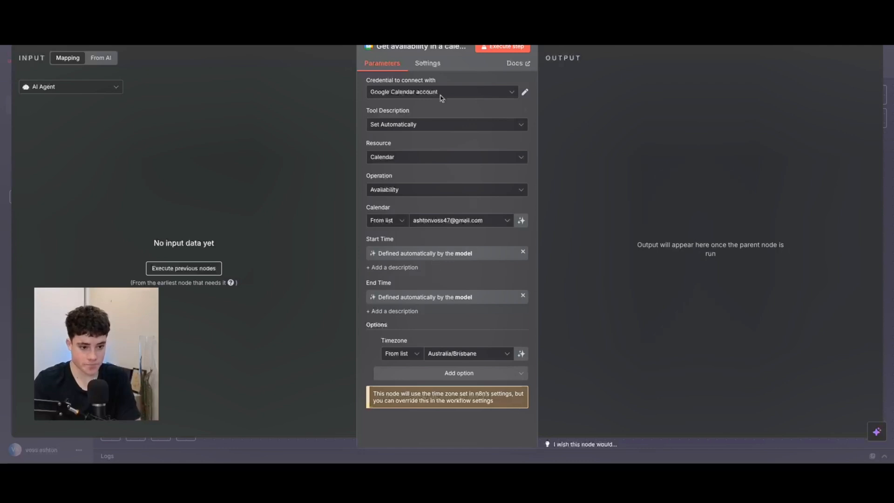
key(Escape)
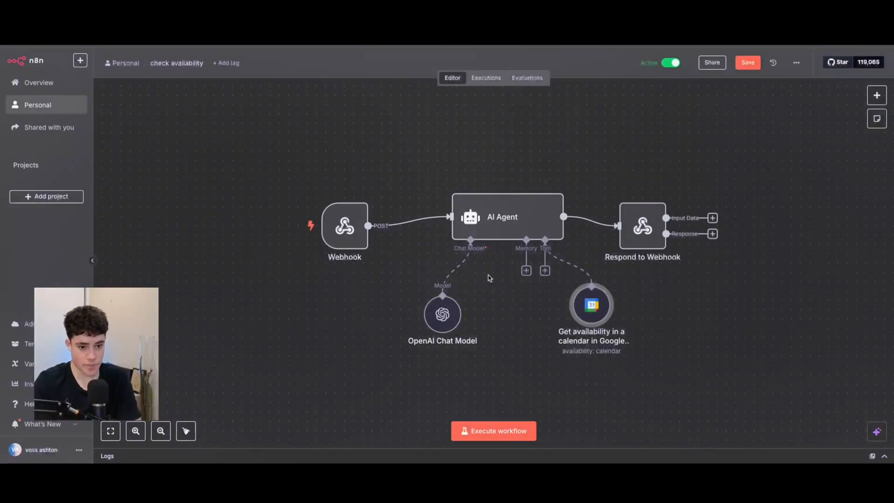
drag(592, 306, 554, 306)
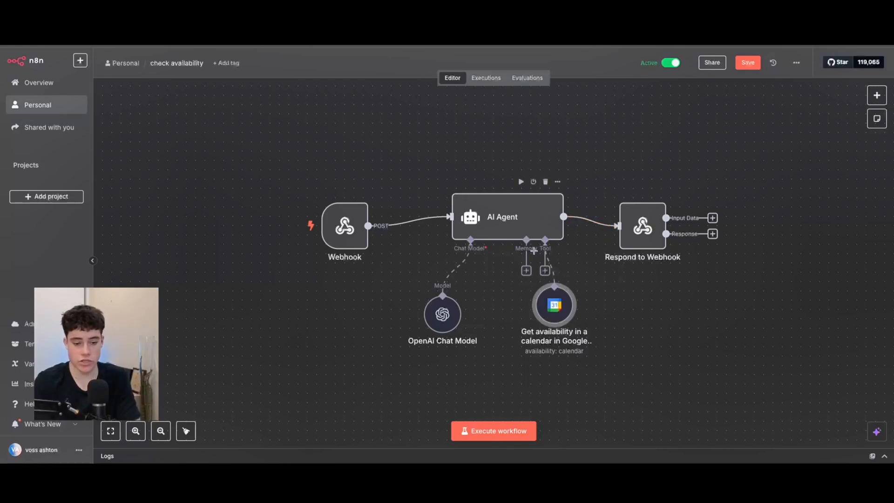
drag(549, 325, 550, 344)
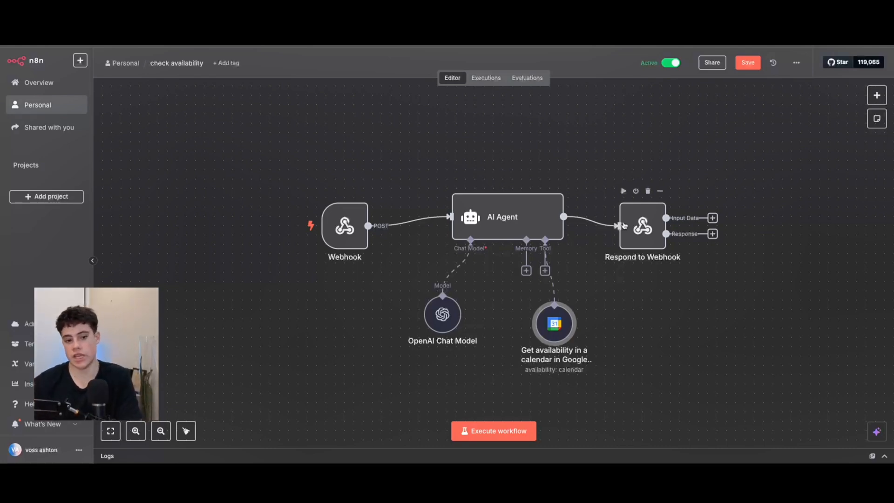
- Review the Response & output rules in the AI Agent's expanded prompt, including the confirmation wording, and close the node
double_click(502, 215)
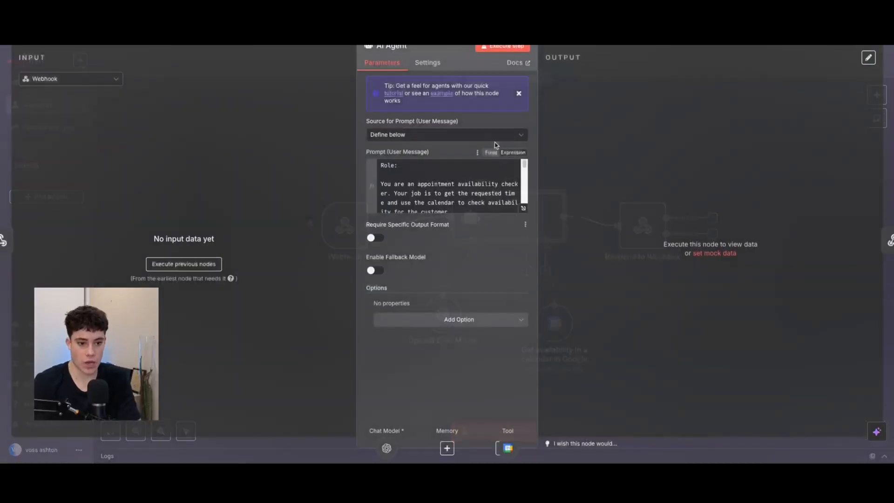
click(523, 209)
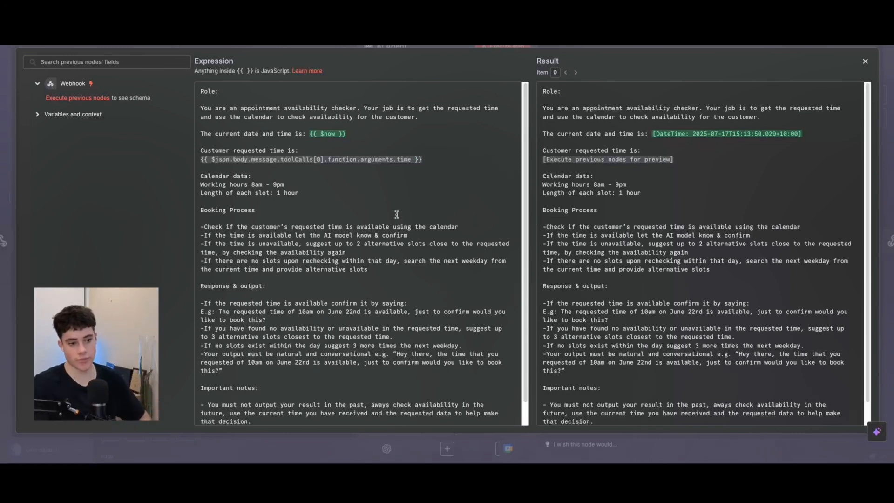
scroll(368, 228, down, 1)
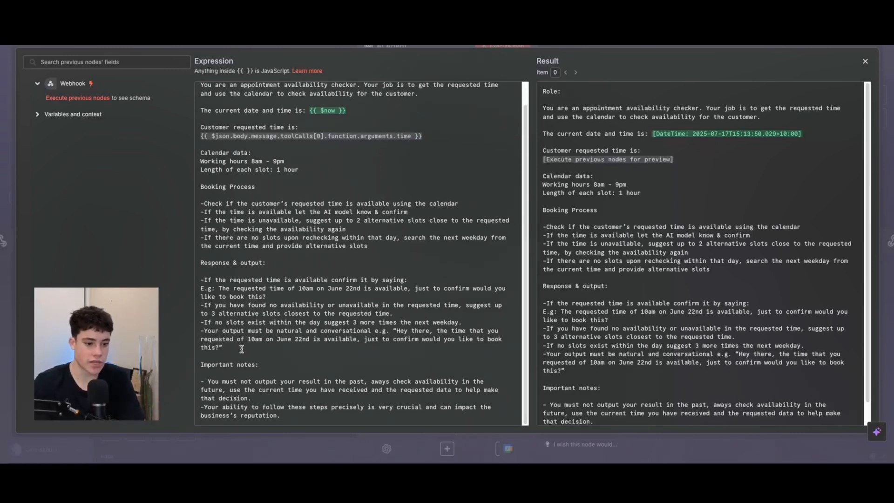
drag(237, 352, 296, 278)
click(202, 279)
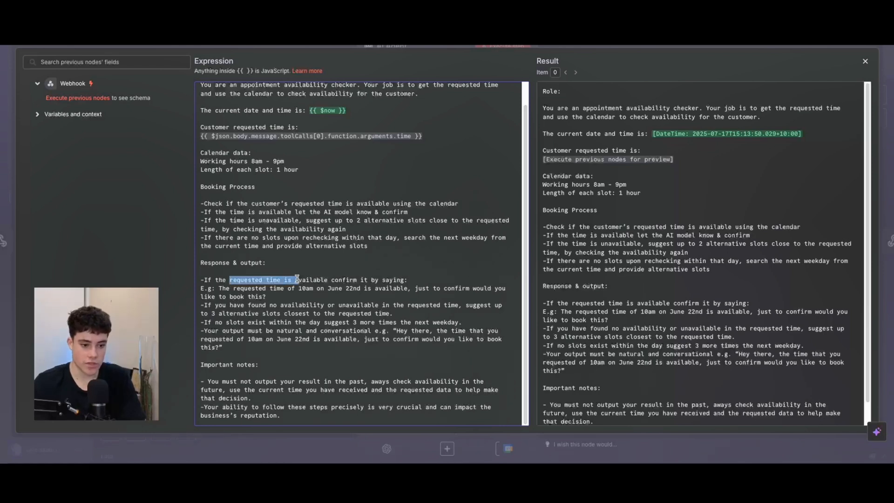
drag(218, 289, 339, 289)
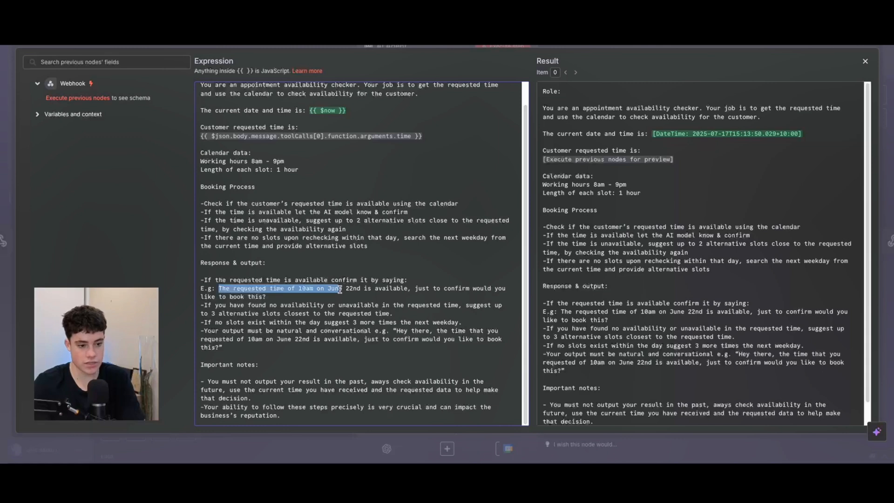
drag(244, 349, 204, 277)
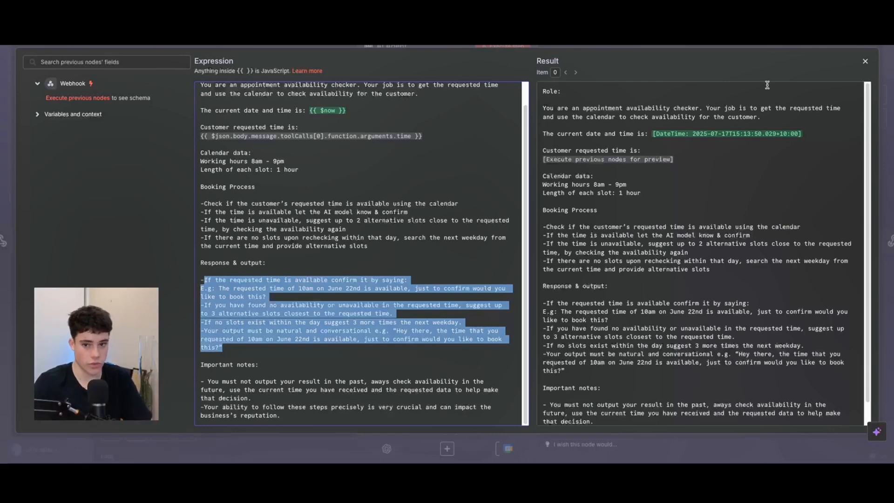
click(865, 62)
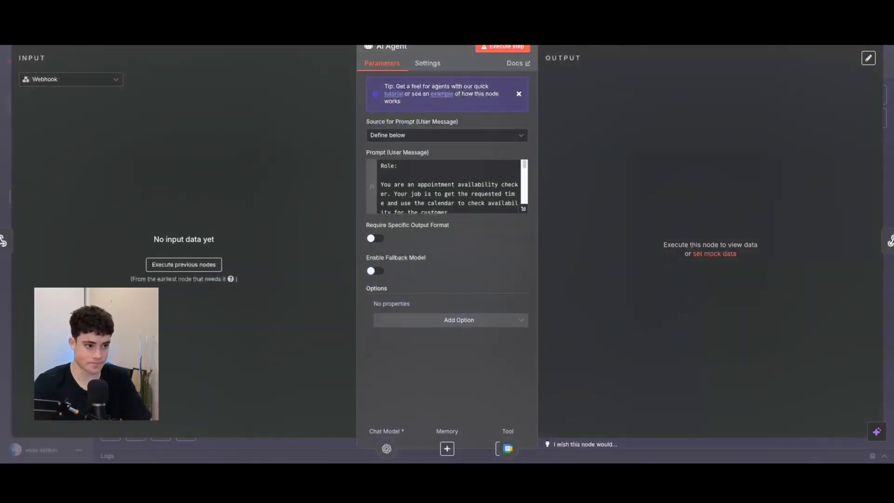
key(Escape)
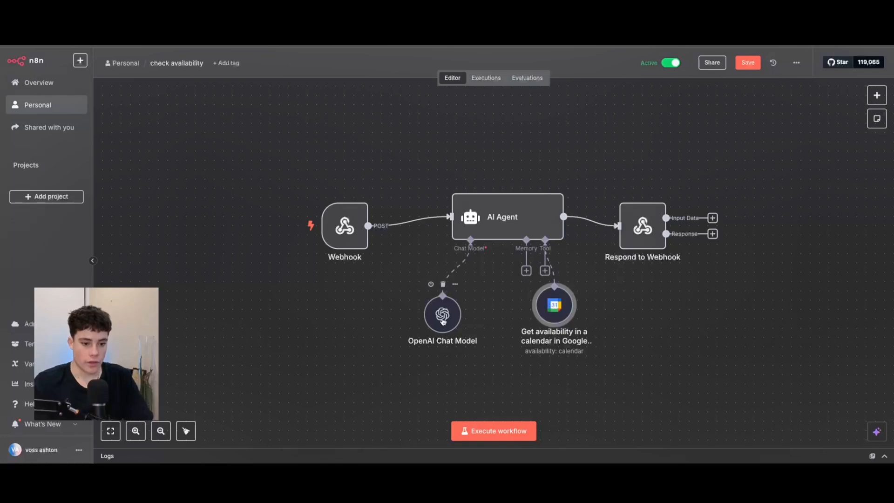
- Reposition the OpenAI Chat Model and Google Calendar nodes beneath the AI Agent, and view the calendar node's form for creating a new credential
drag(443, 322, 410, 307)
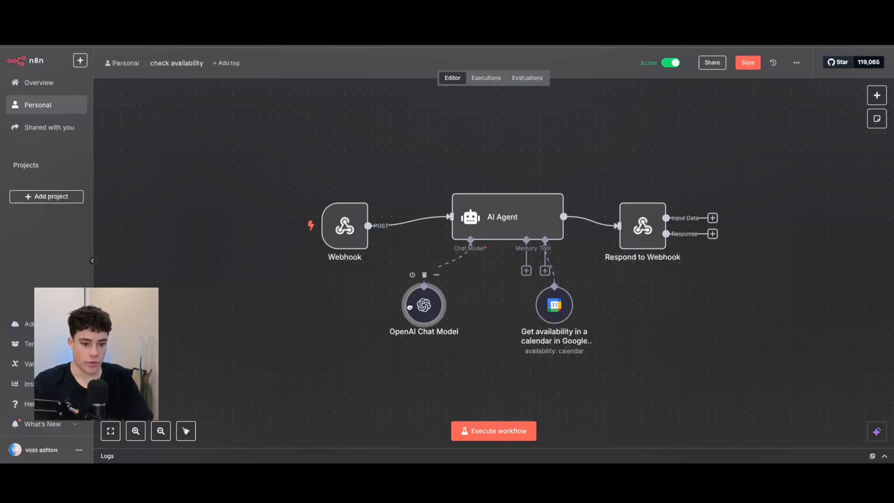
drag(553, 303, 543, 313)
double_click(542, 313)
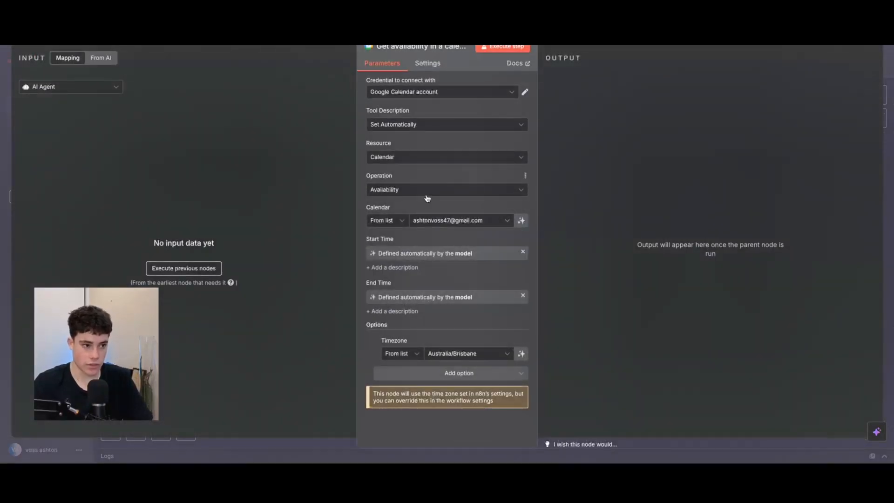
click(446, 93)
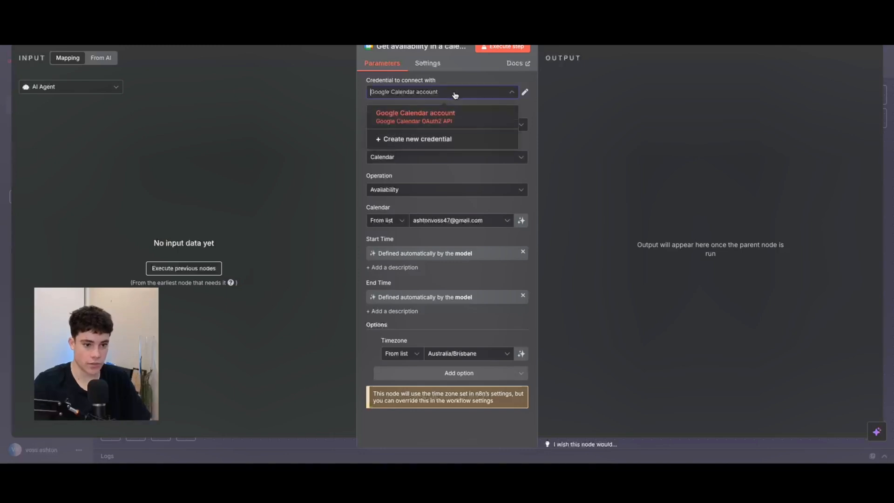
click(404, 139)
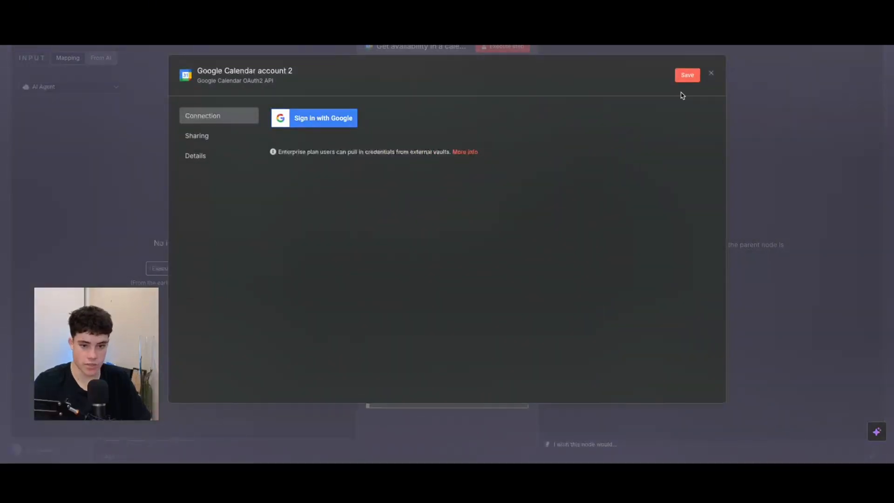
click(712, 75)
click(478, 261)
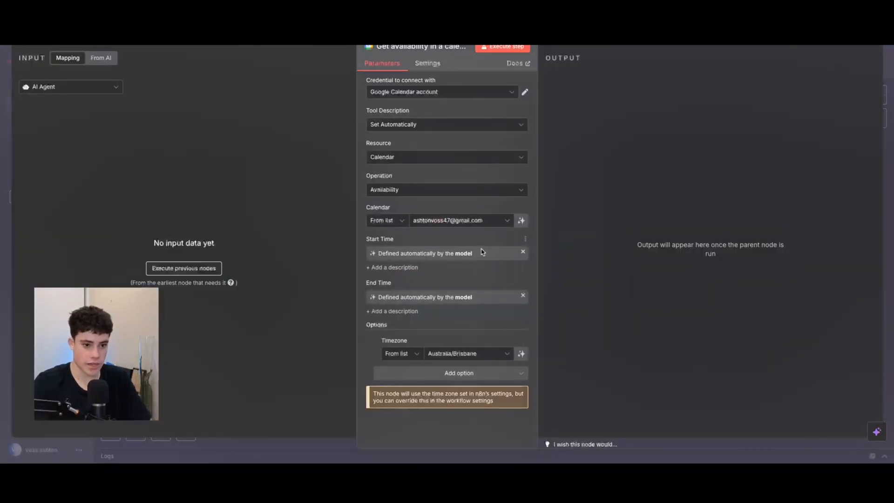
key(Escape)
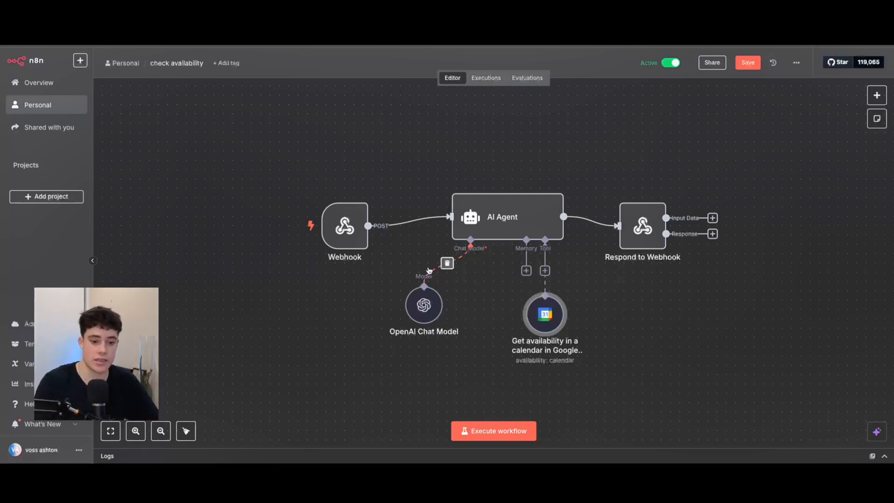
- Examine the availability node's calendar choices and its End Time expression, keeping End Time defined by the model
double_click(547, 315)
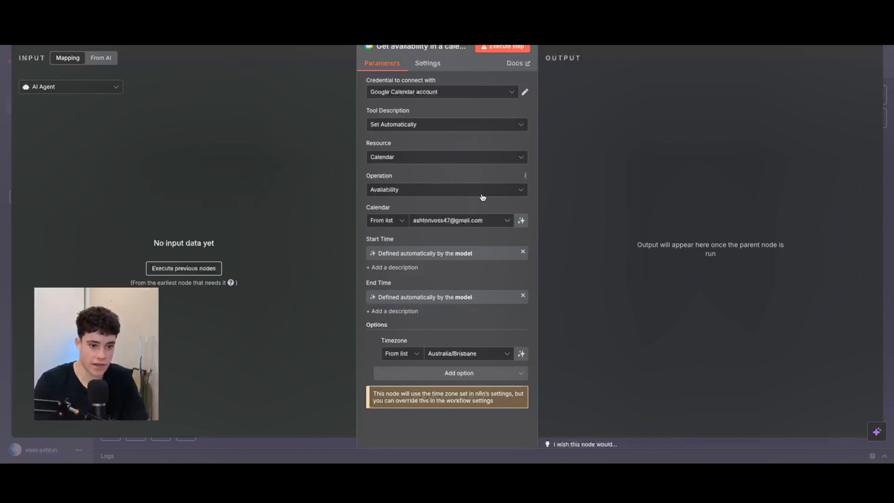
click(441, 223)
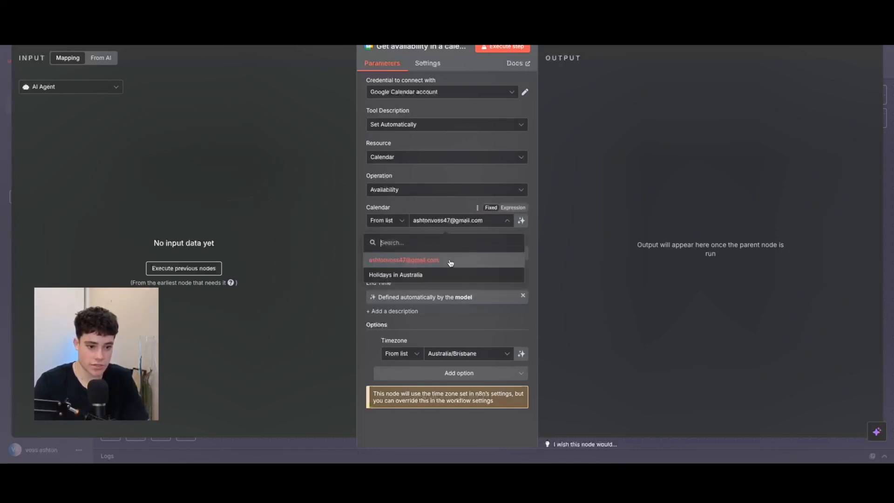
click(630, 197)
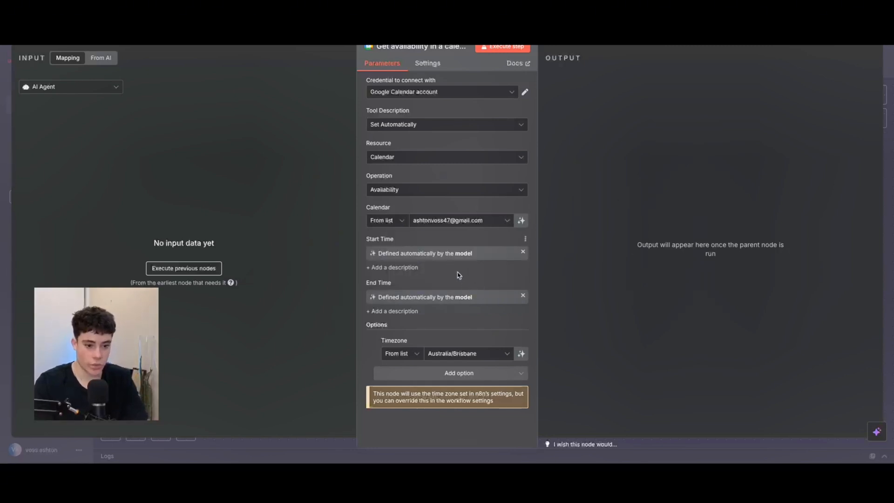
click(518, 298)
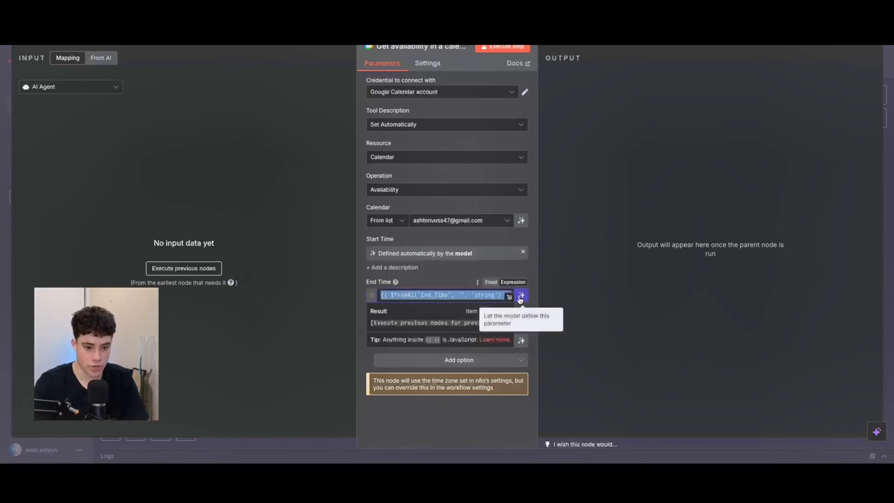
click(521, 295)
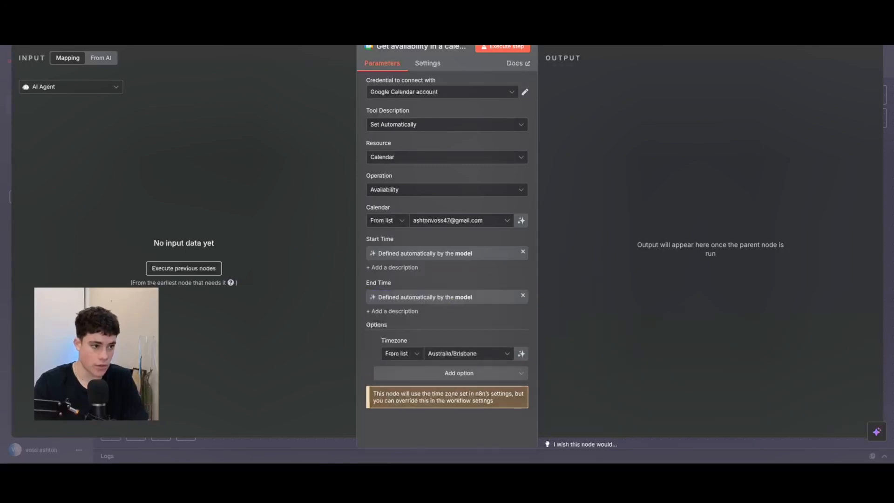
key(Escape)
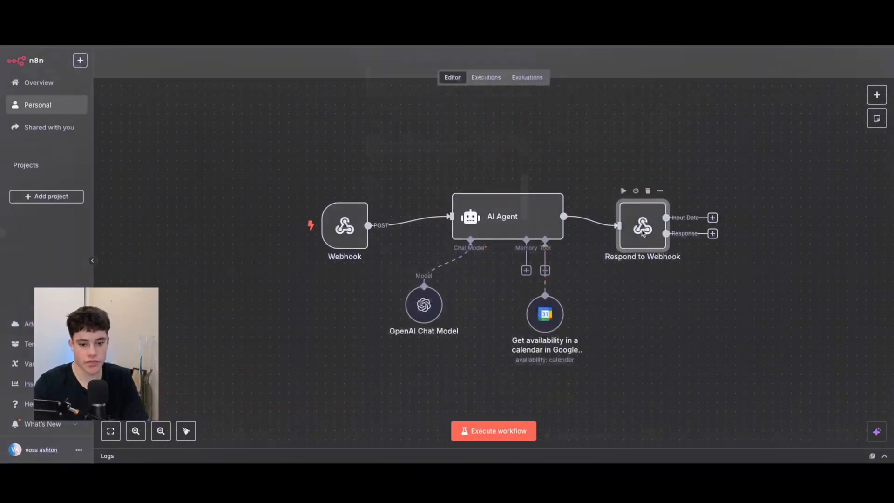
- Examine the Respond to Webhook node's JSON response body with its toolCallId and result expressions
double_click(643, 233)
click(523, 236)
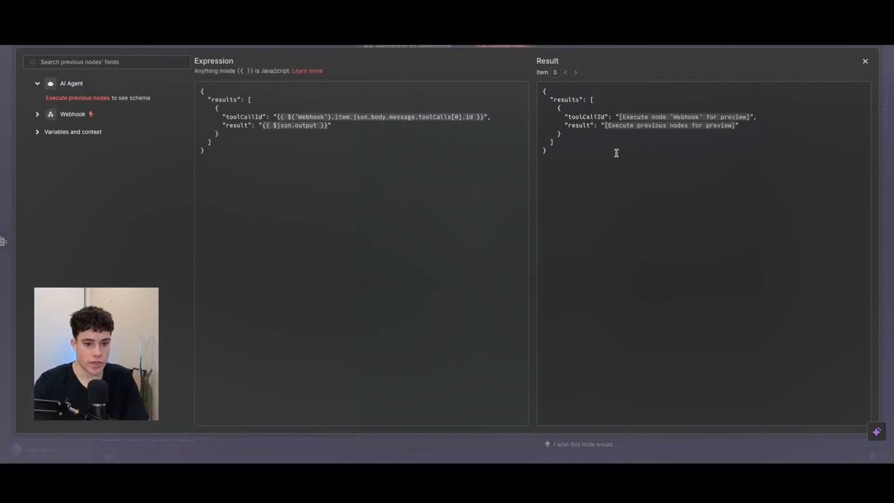
drag(577, 147, 534, 84)
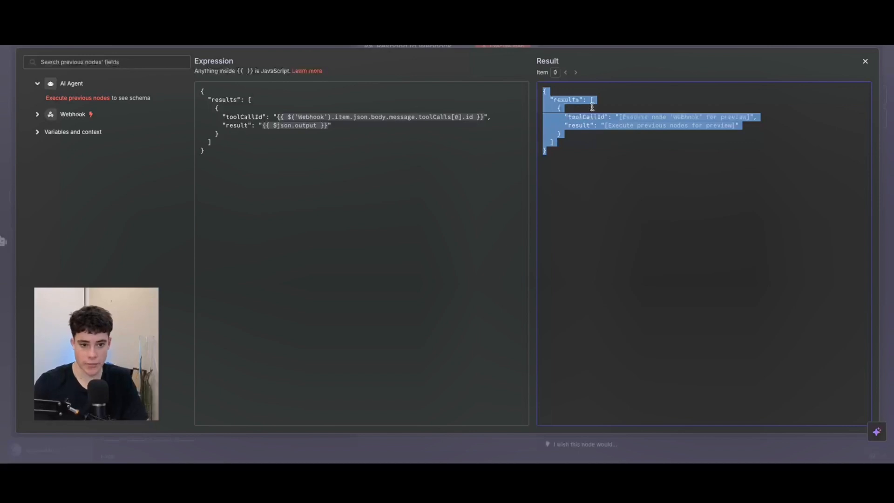
click(568, 116)
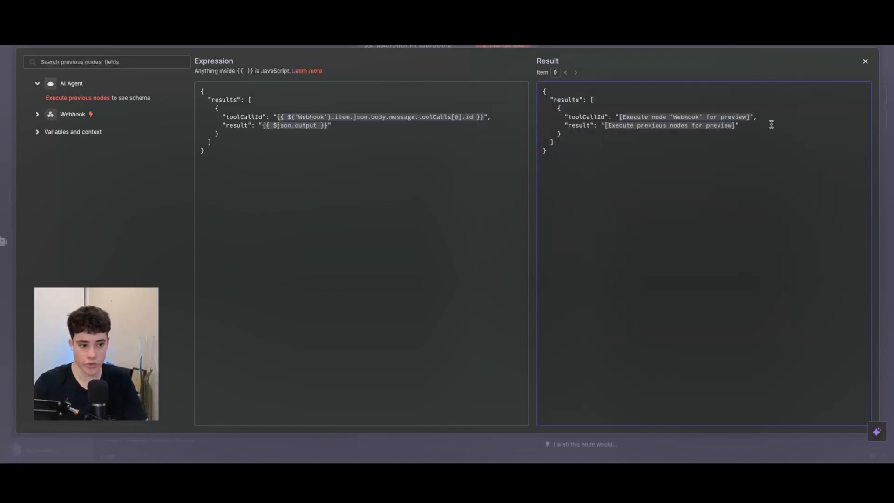
click(864, 59)
- Switch to the book appointment workflow and inspect the Respond to Webhook node in its Jul 17, 14:48:33 execution
click(25, 51)
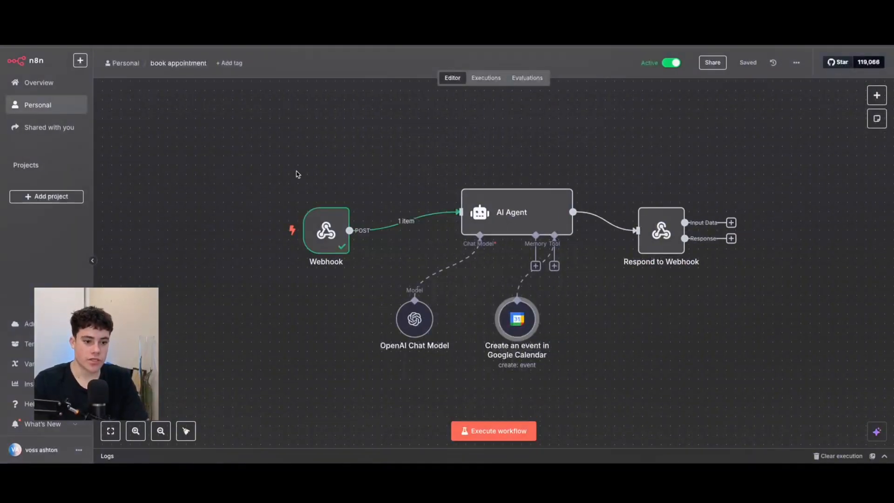
click(486, 78)
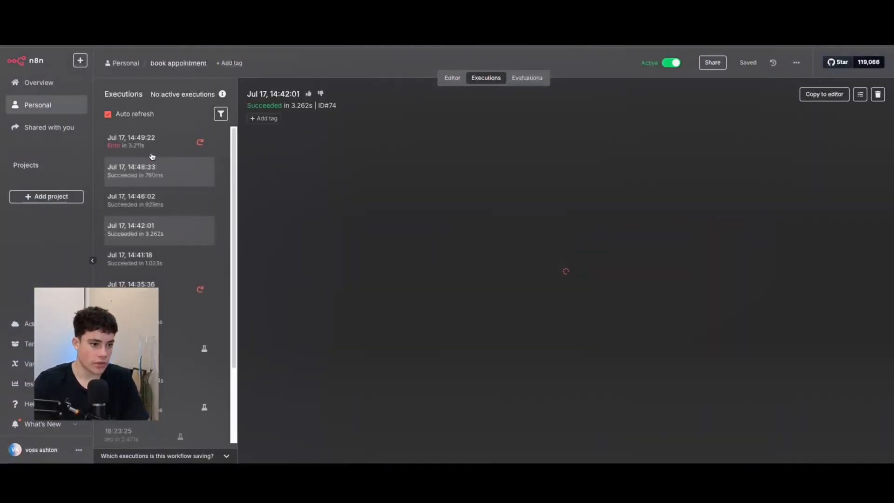
click(140, 144)
click(139, 172)
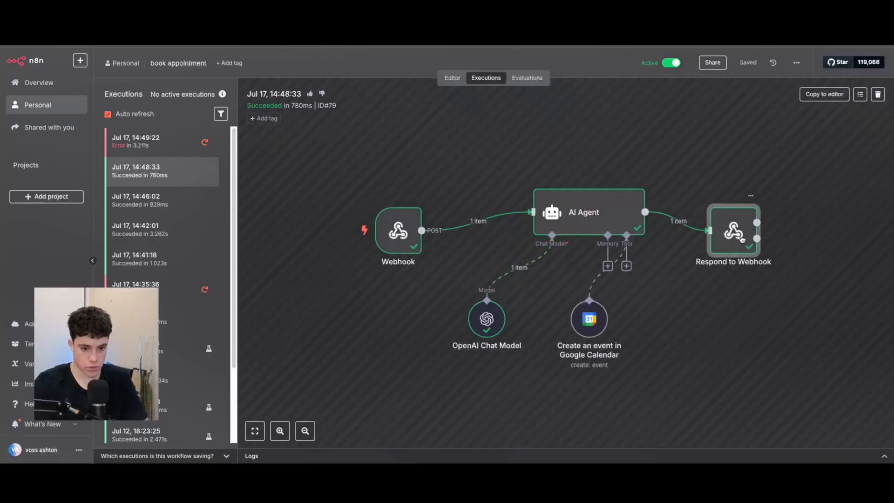
double_click(733, 230)
key(Escape)
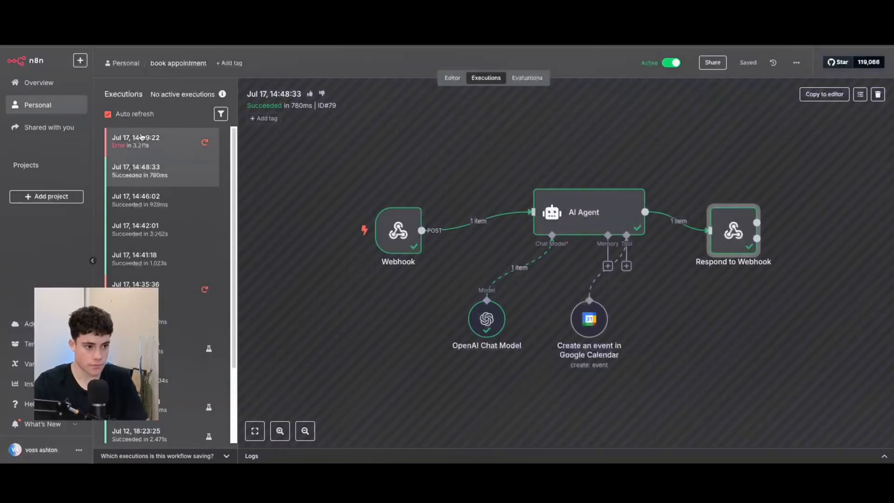
- Inspect the Respond to Webhook node's input, response body and error in the Jul 17, 14:49:22 execution
click(168, 144)
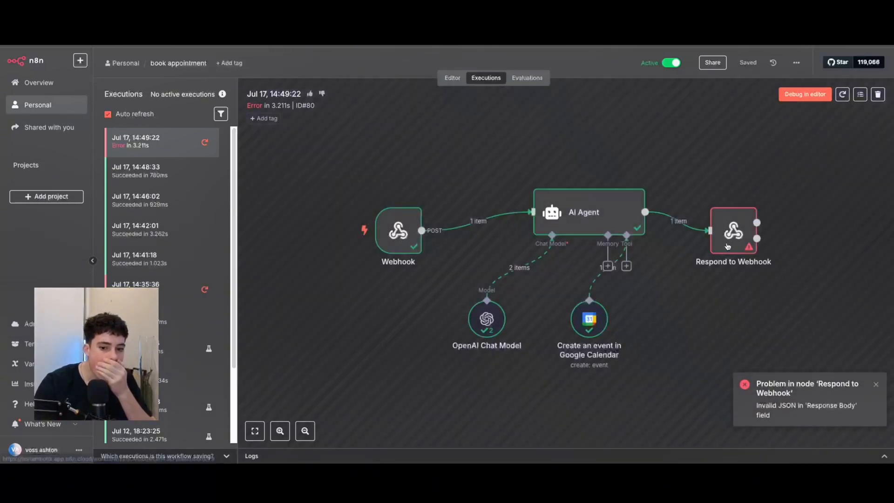
double_click(727, 246)
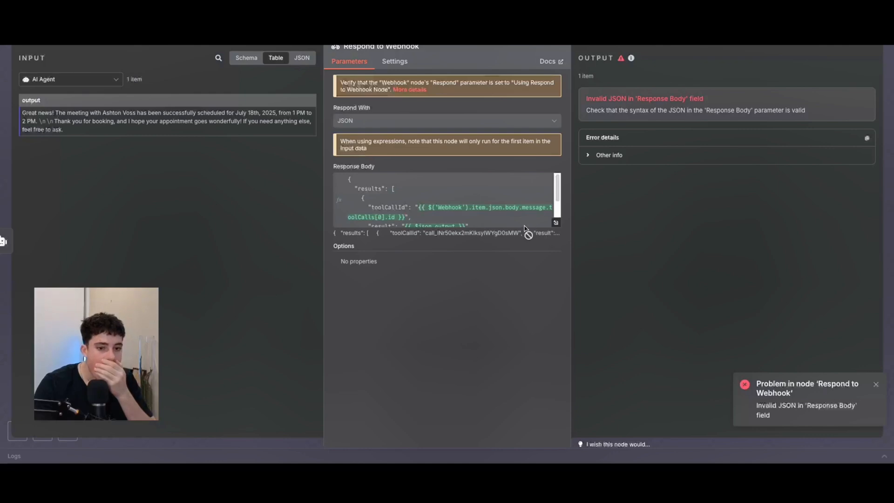
key(Escape)
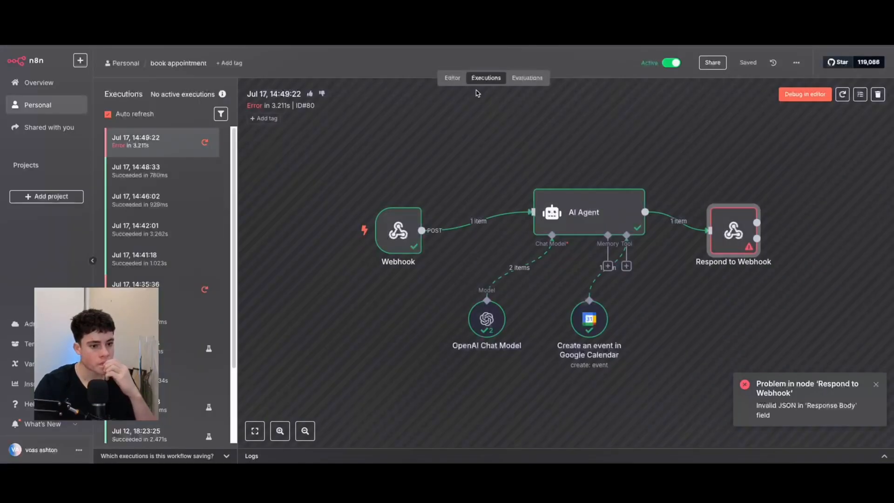
- Return to the book appointment workflow's editor, start a test execution, and stop it
click(452, 78)
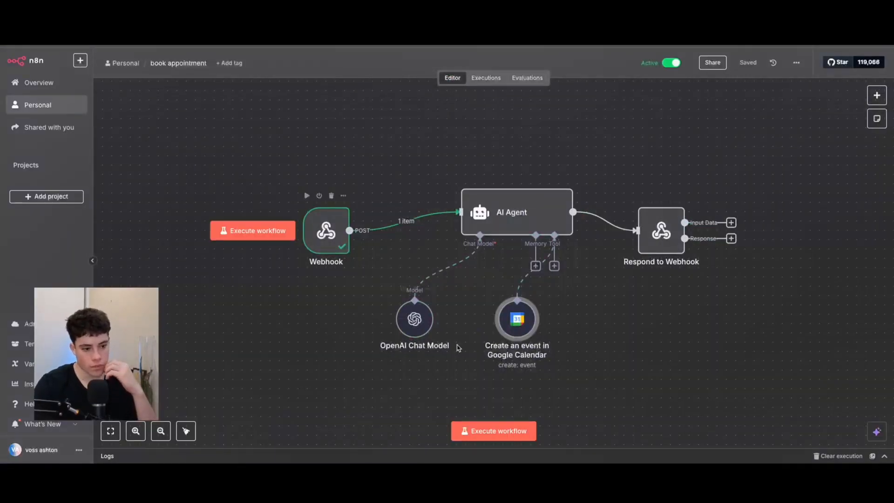
click(487, 428)
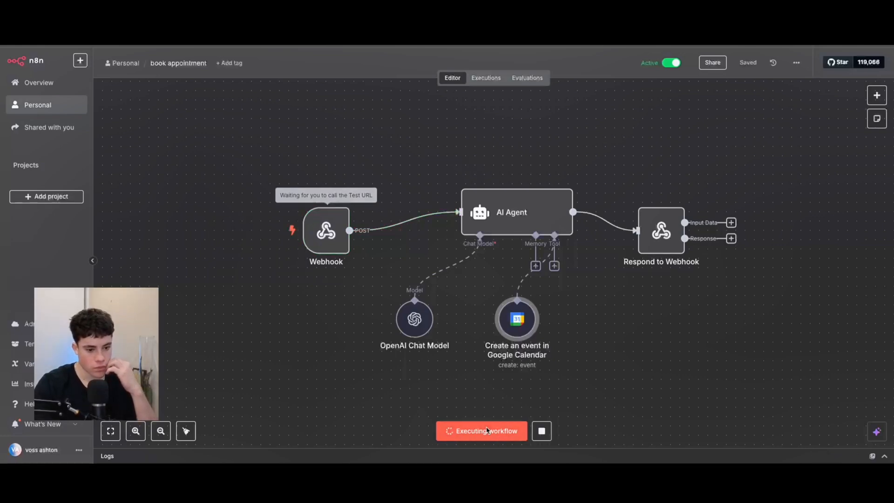
click(551, 431)
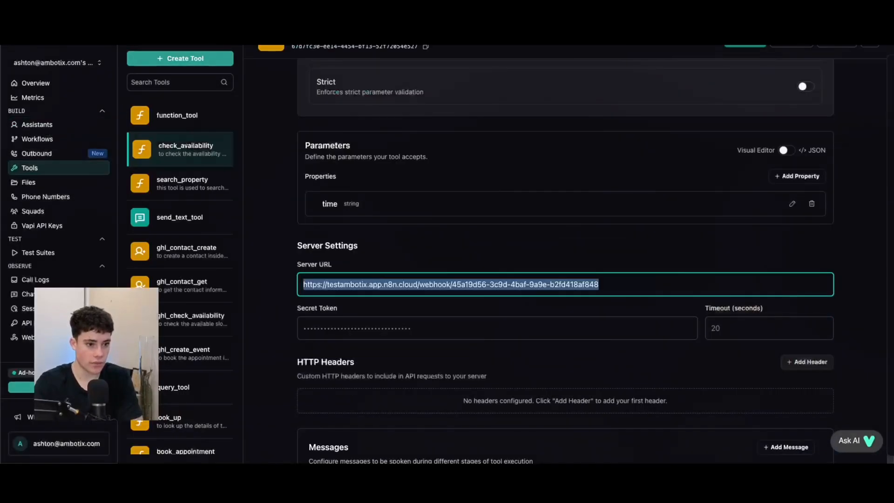
- Open the book_appointment tool and review its Time, email, full_name and property_address parameters and its server URL
scroll(173, 254, down, 4)
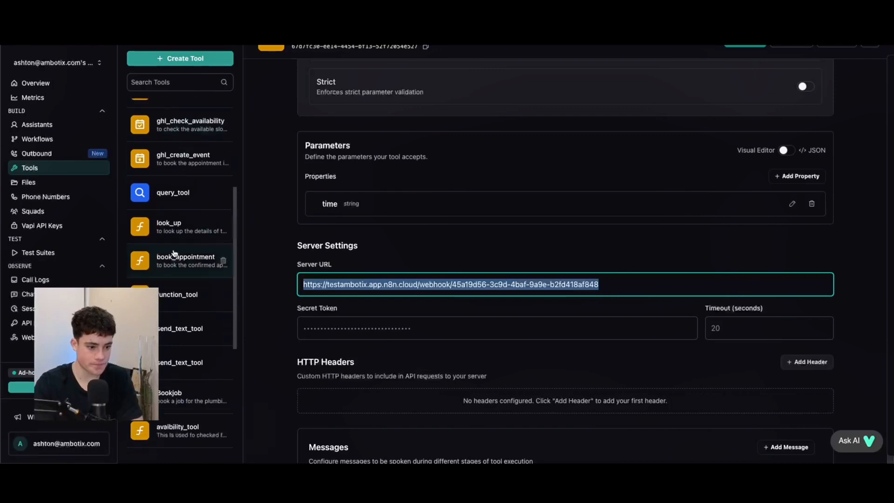
click(173, 256)
scroll(401, 140, down, 3)
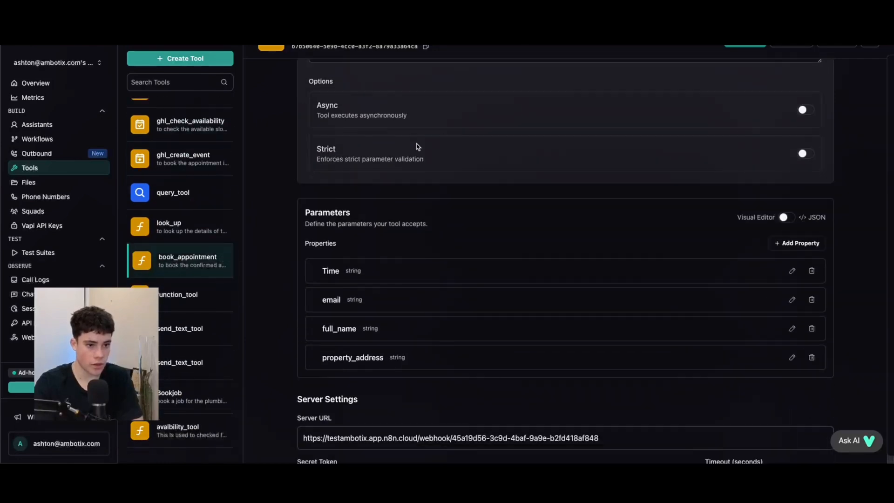
scroll(413, 138, down, 4)
scroll(353, 177, up, 2)
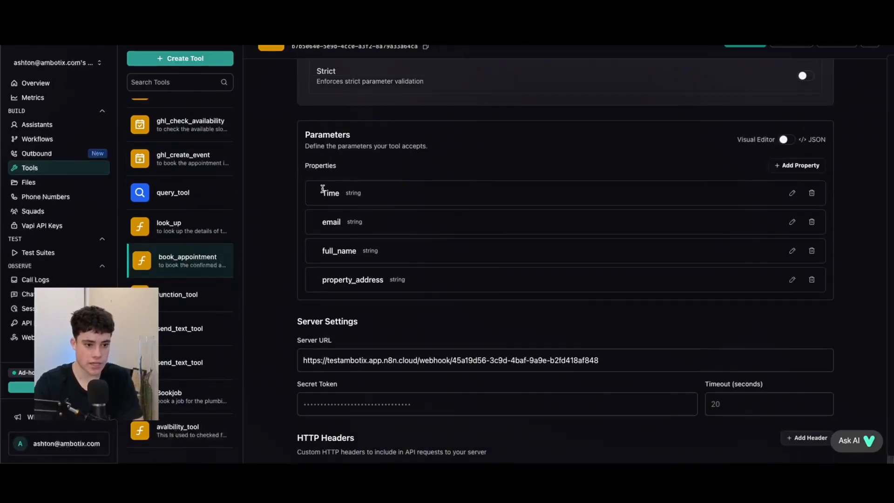
drag(322, 189, 395, 280)
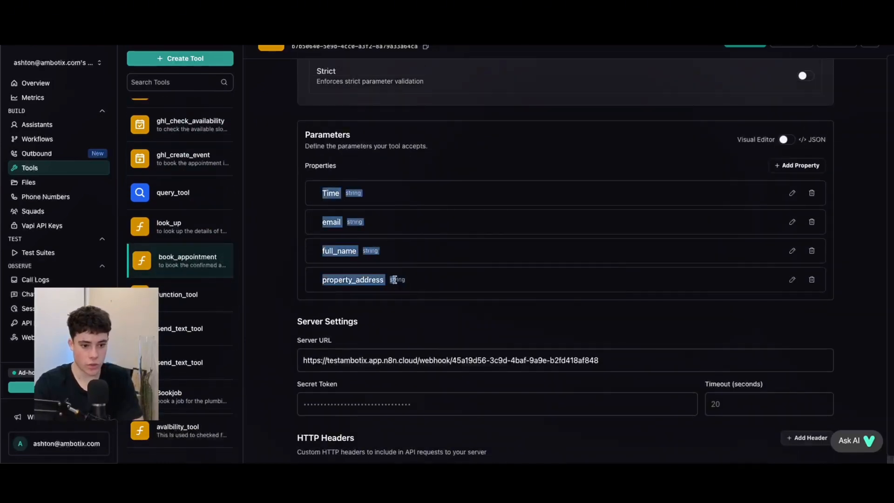
click(670, 365)
key(ctrl+a)
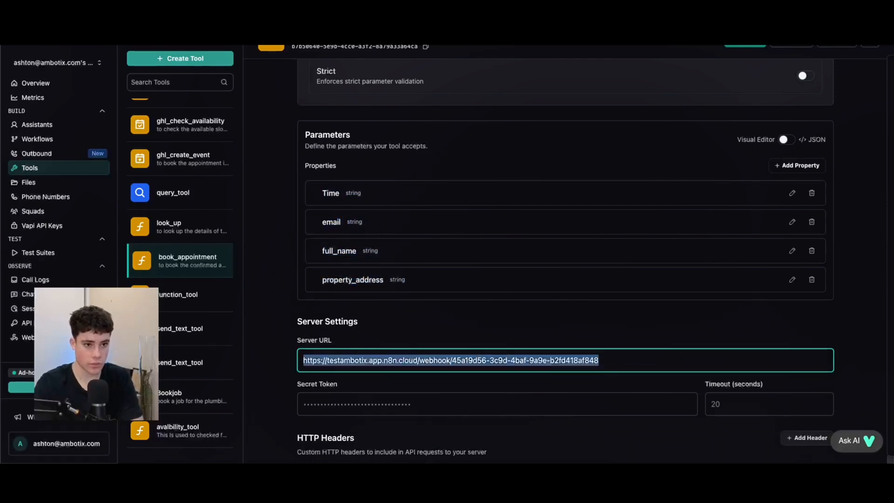
- Switch to the book appointment workflow in n8n and view the Webhook node's production URL
key(ctrl+Tab)
scroll(507, 228, down, 1)
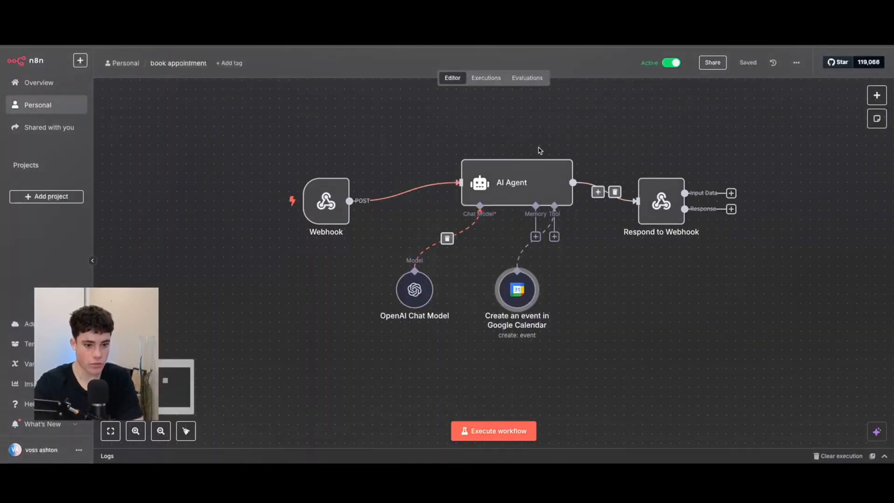
double_click(339, 199)
click(296, 100)
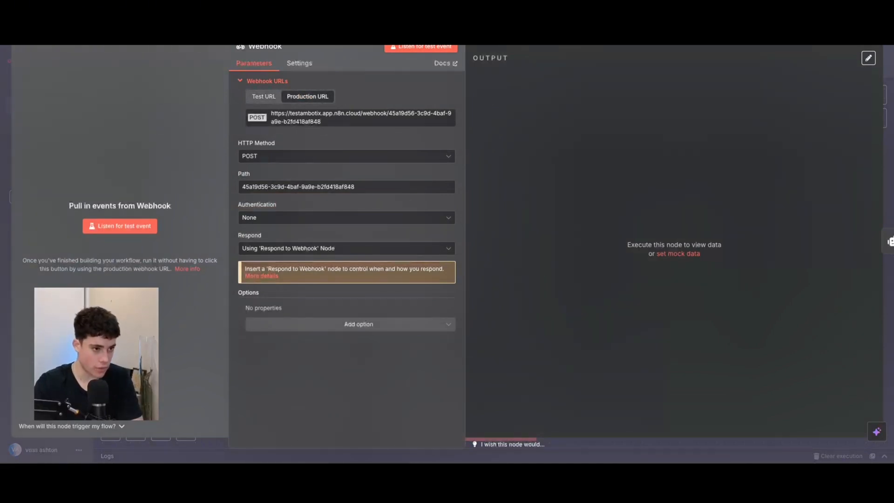
key(Escape)
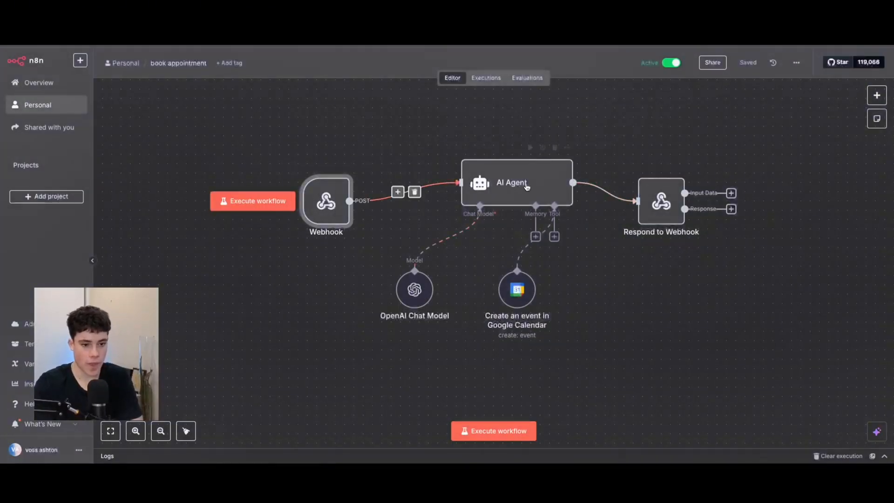
- Examine the AI Agent's full prompt, including the booking time expression and the output results instructions
double_click(527, 187)
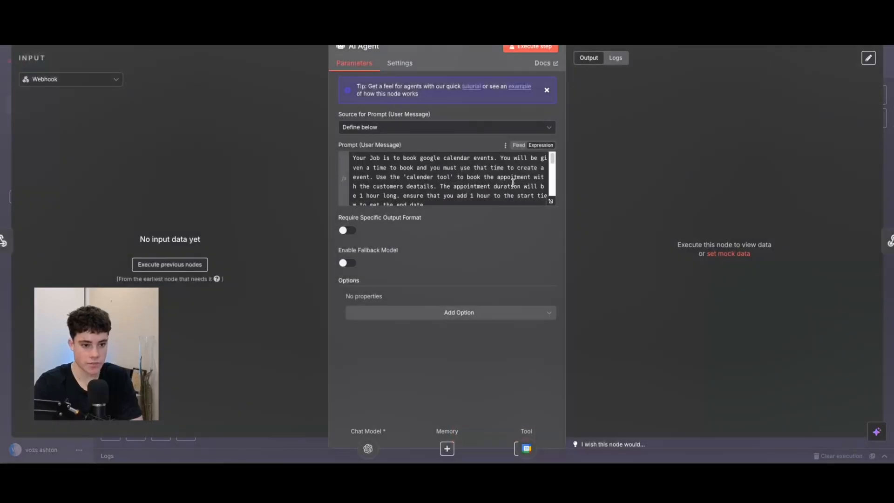
click(553, 206)
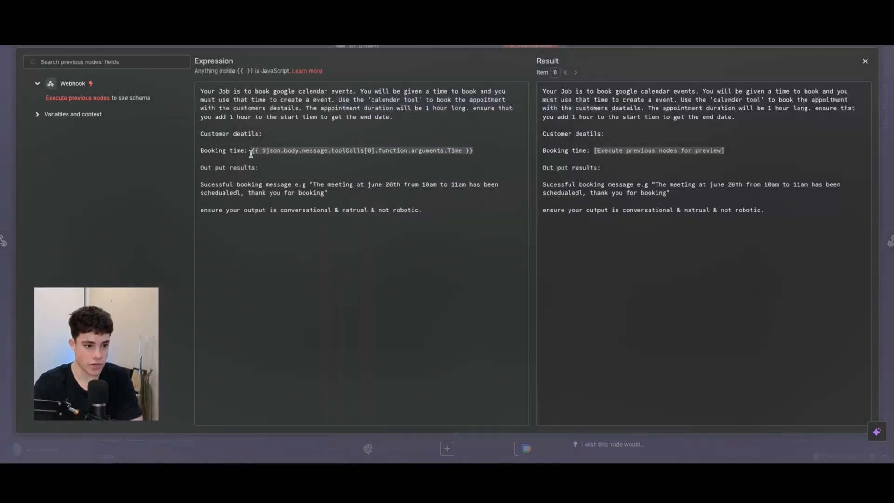
drag(250, 151, 496, 149)
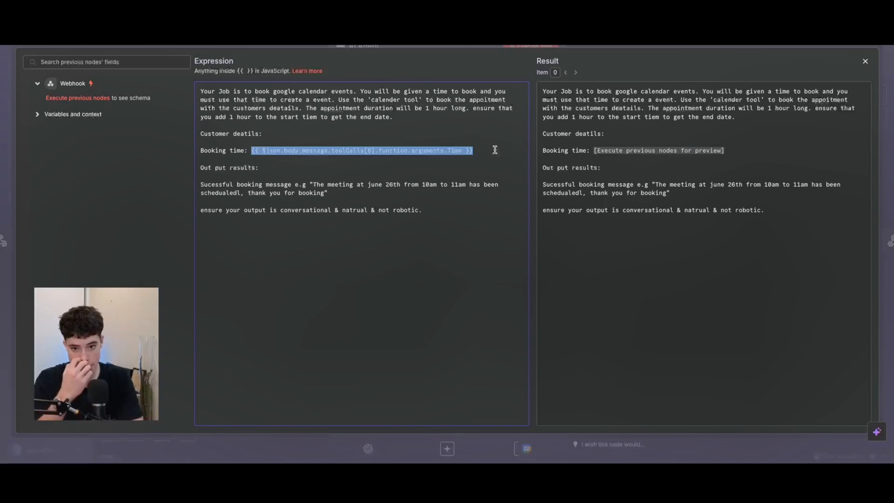
click(273, 191)
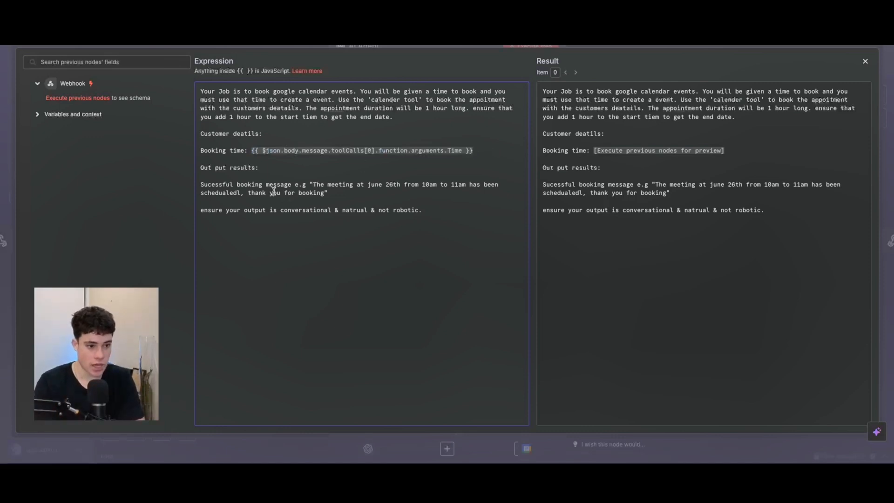
drag(202, 168, 274, 172)
click(299, 177)
drag(205, 185, 311, 180)
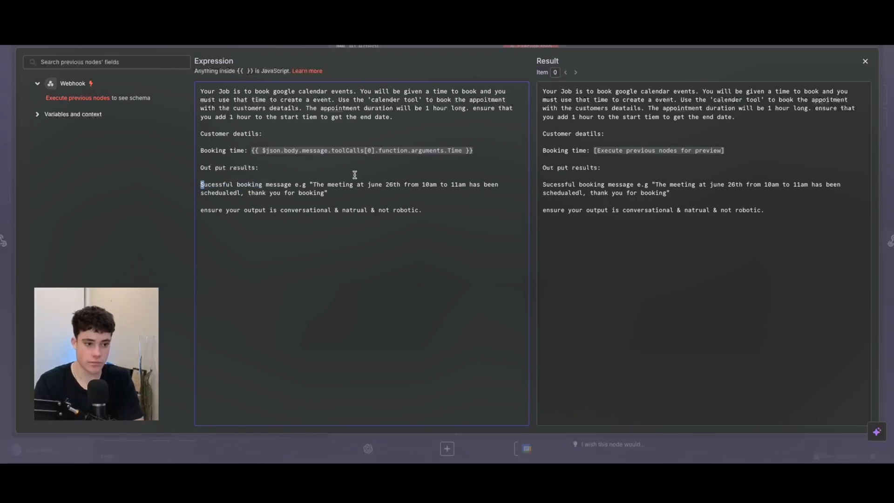
click(865, 61)
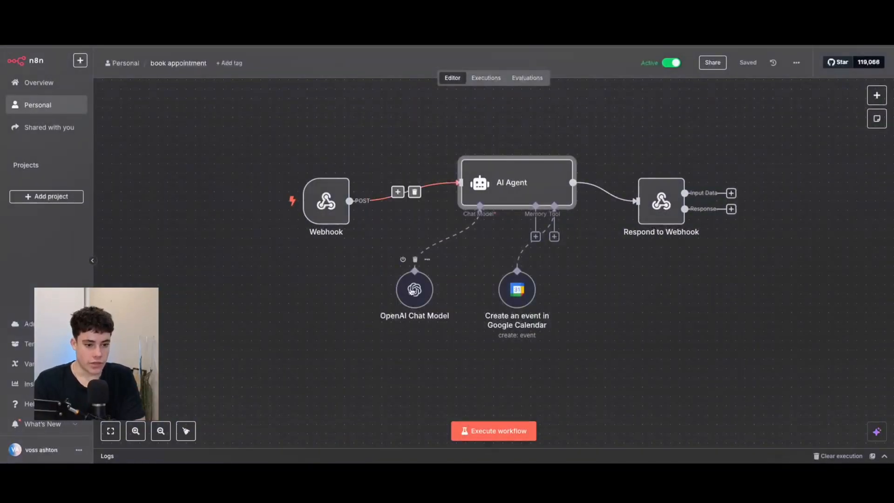
mouse_move(405, 290)
mouse_down()
mouse_move(371, 274)
mouse_move(405, 278)
mouse_up()
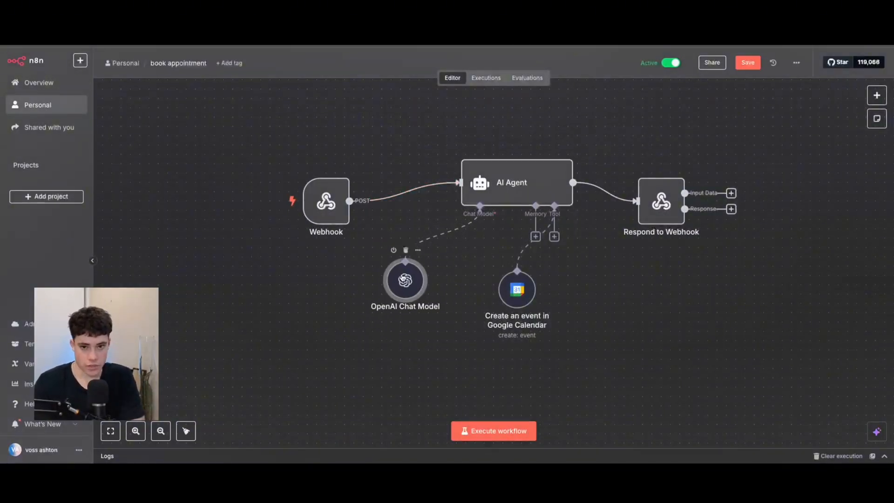
- Inspect the additional fields and the full description expression of the Create an event in Google Calendar node
double_click(515, 291)
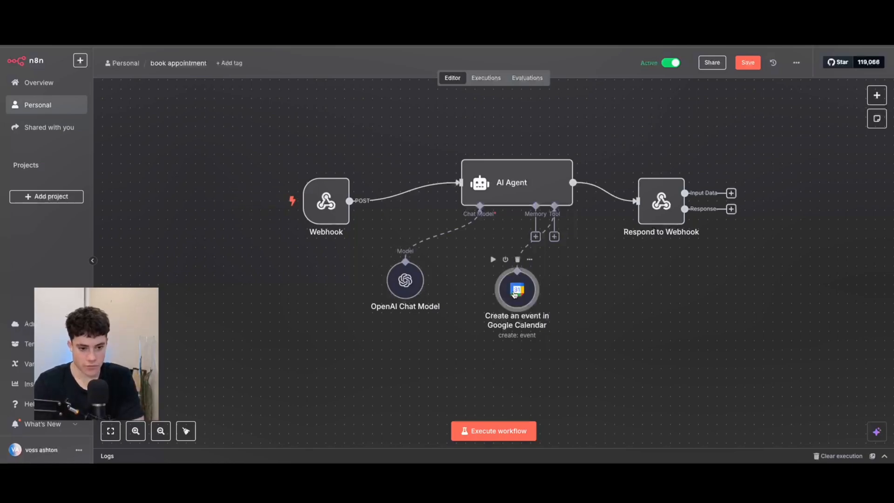
scroll(395, 256, down, 5)
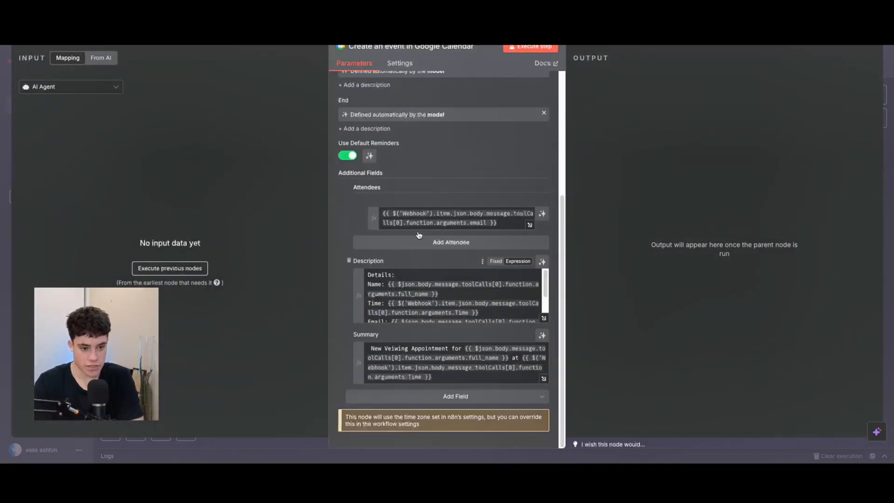
scroll(435, 293, down, 1)
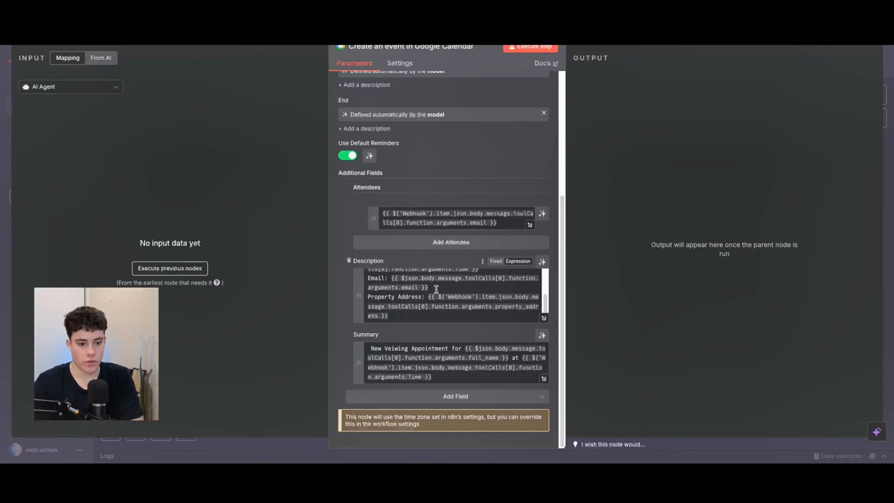
click(543, 318)
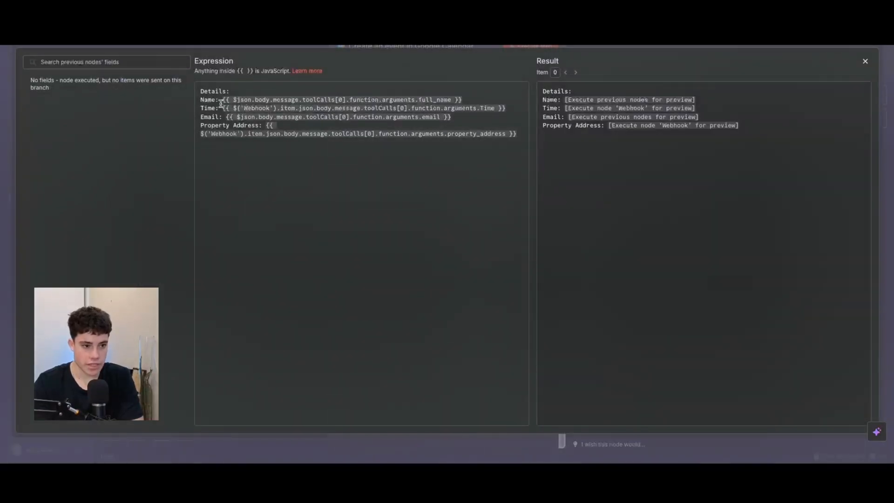
drag(220, 100, 515, 135)
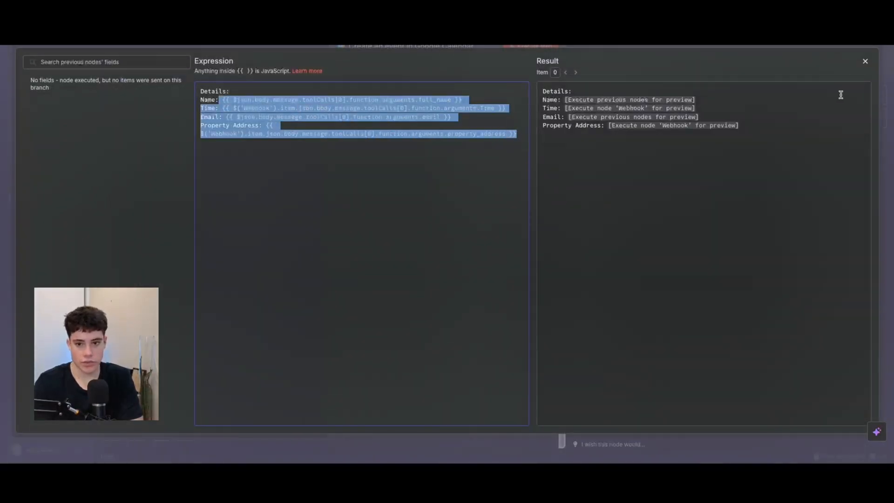
click(865, 61)
key(Escape)
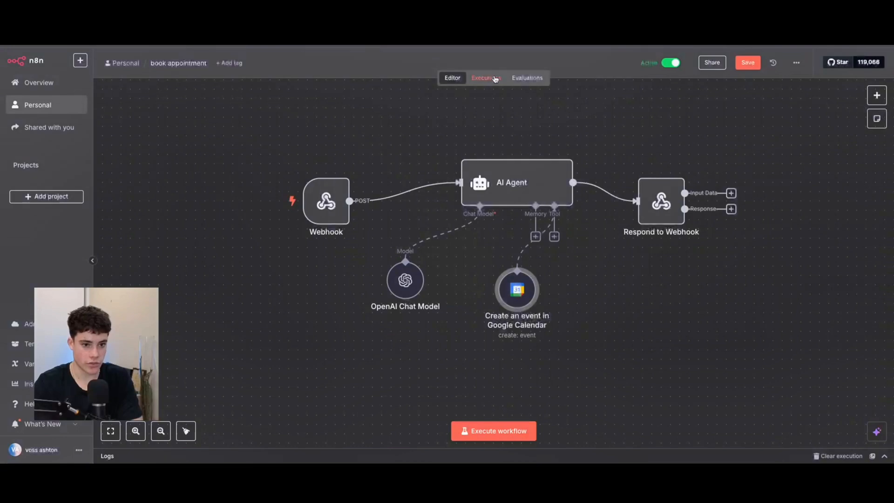
- Inspect the AI Agent's expanded prompt in the workflow's Jul 17, 14:46:02 execution
click(495, 79)
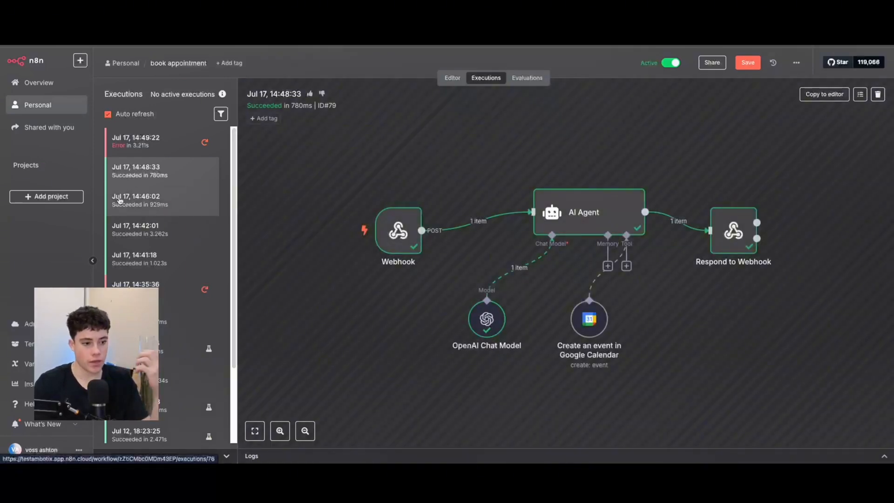
click(129, 200)
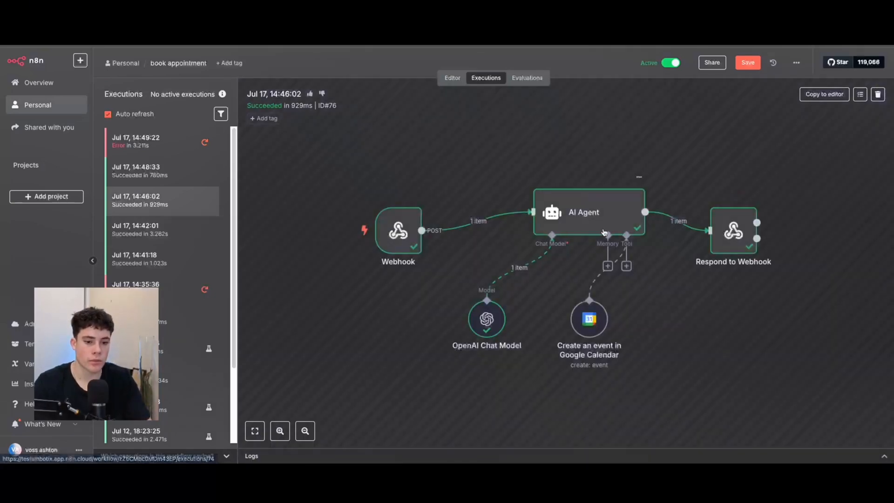
double_click(604, 233)
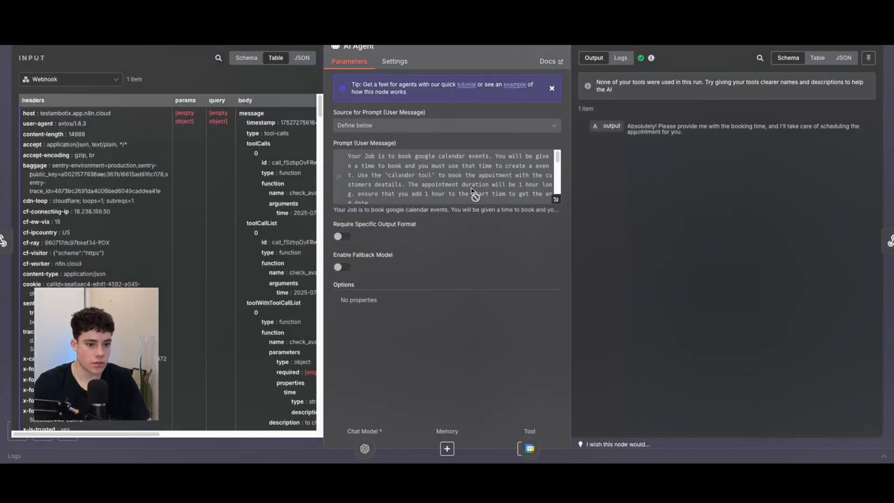
click(555, 199)
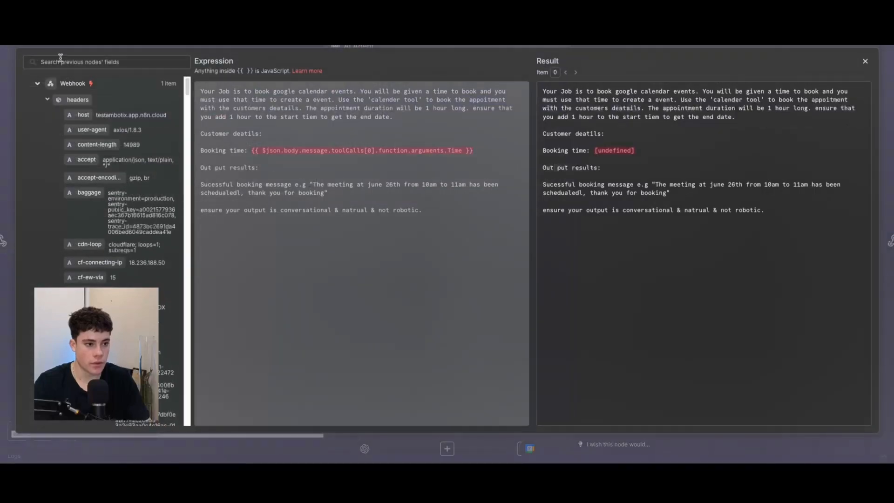
click(864, 62)
click(181, 46)
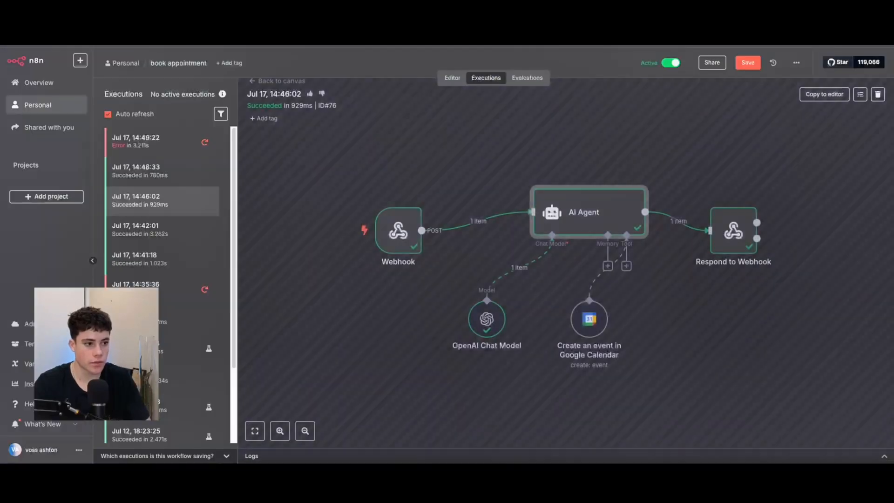
- Inspect the AI Agent's prompt and the webhook's tool call arguments in the Jul 17, 14:49:22 execution
click(151, 134)
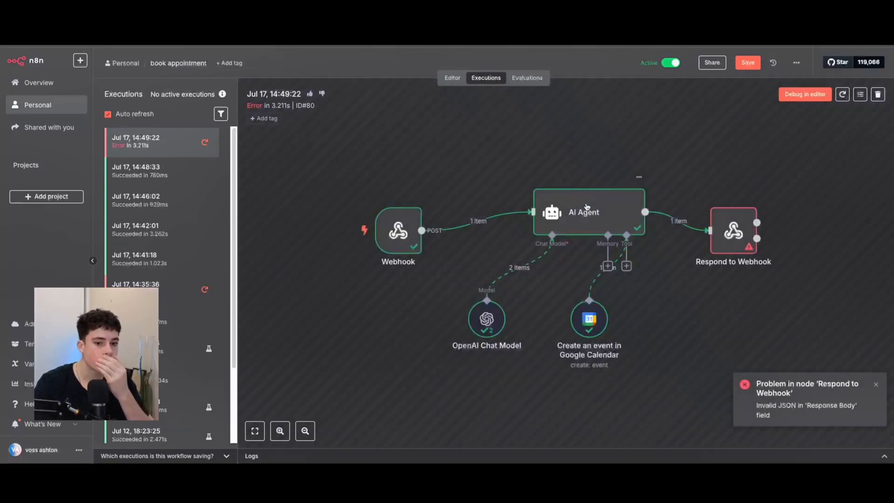
double_click(587, 208)
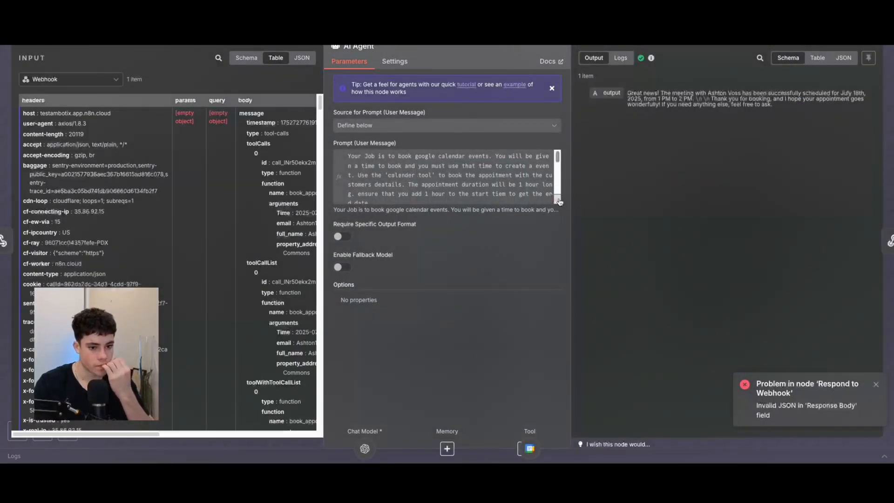
click(559, 202)
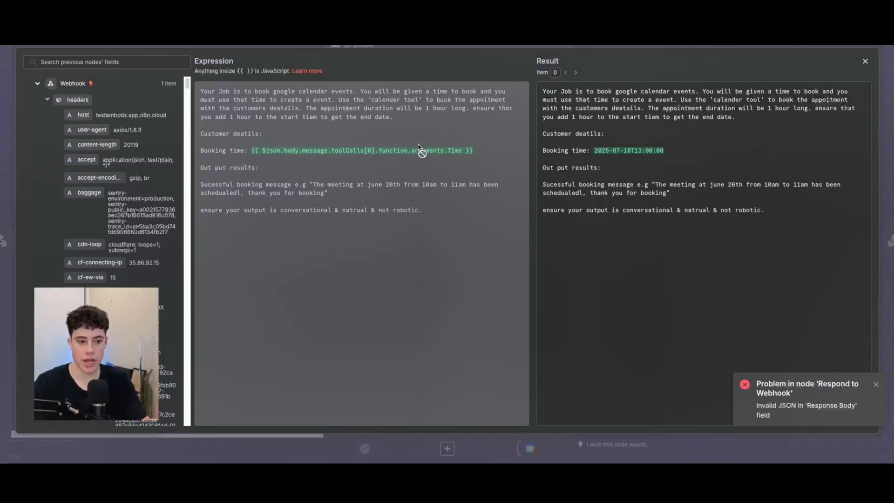
scroll(126, 216, down, 5)
scroll(126, 216, down, 10)
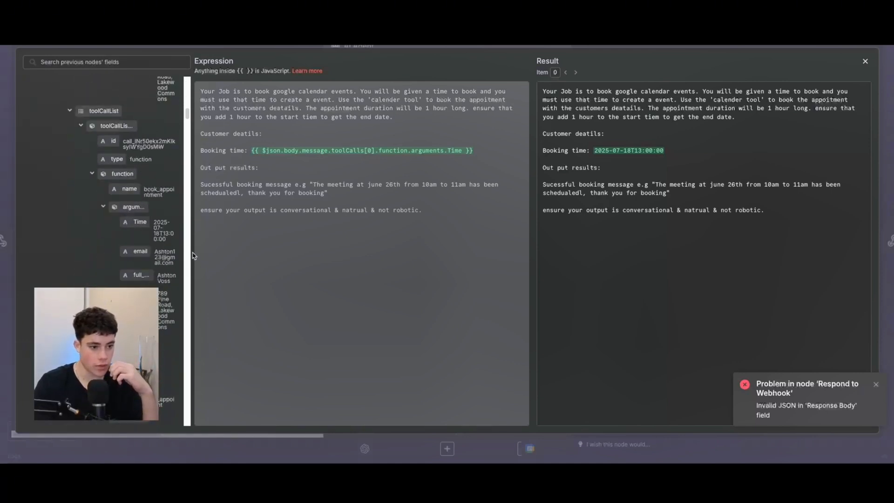
click(864, 62)
key(Escape)
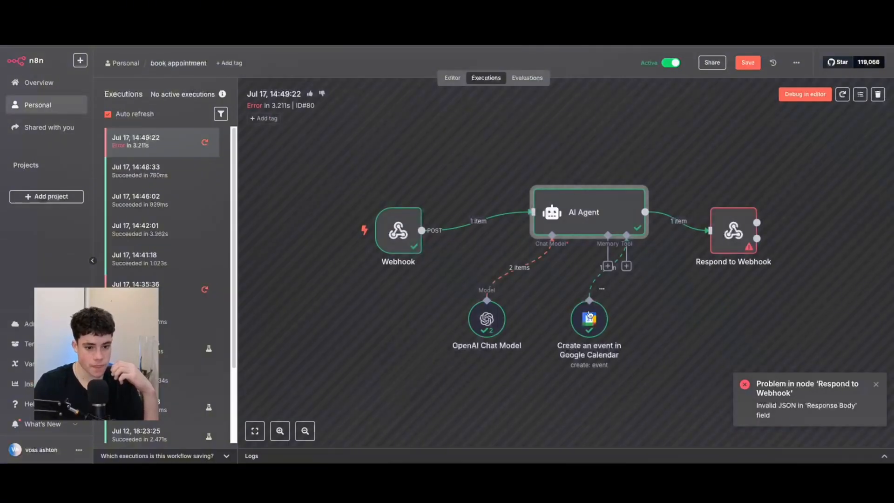
- Review the Google Calendar node's resolved description in this execution, and switch to Google Calendar to check the Friday, July 18 viewing appointment
double_click(589, 315)
scroll(493, 116, down, 3)
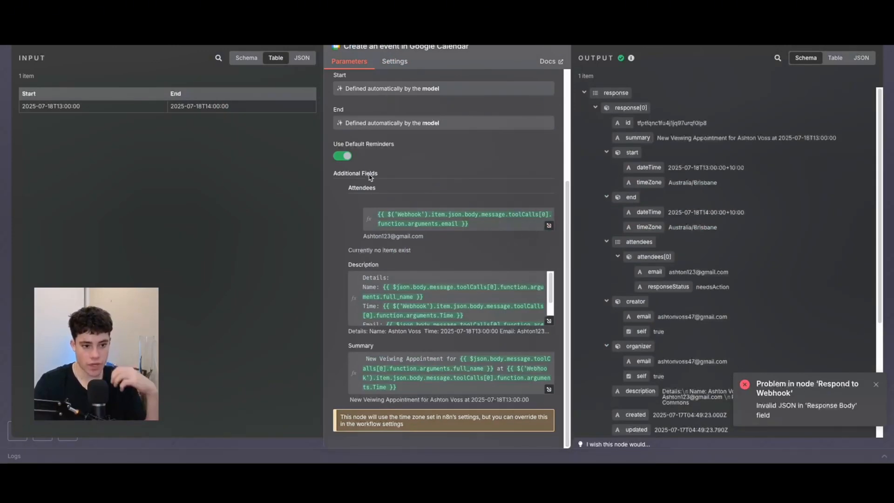
click(549, 320)
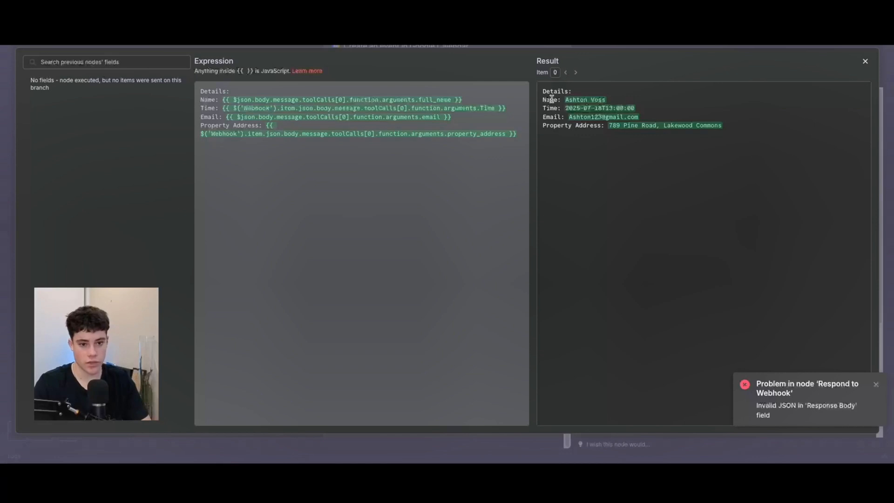
drag(558, 99, 748, 133)
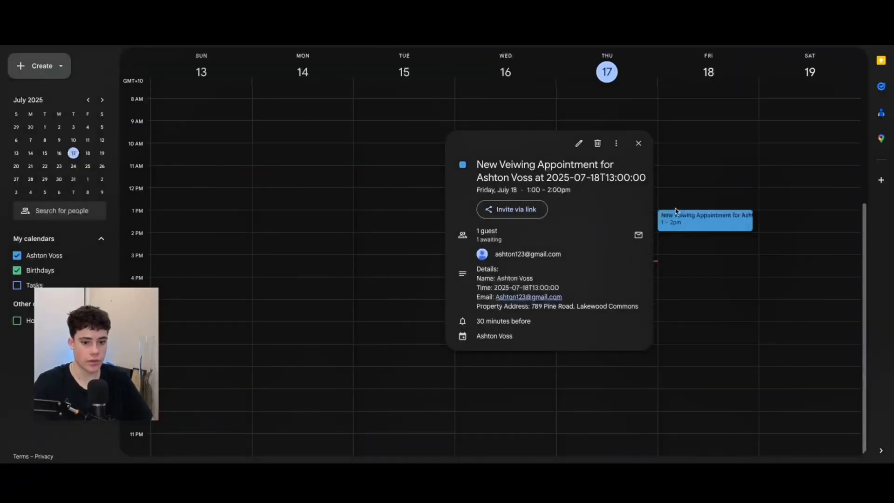
double_click(679, 222)
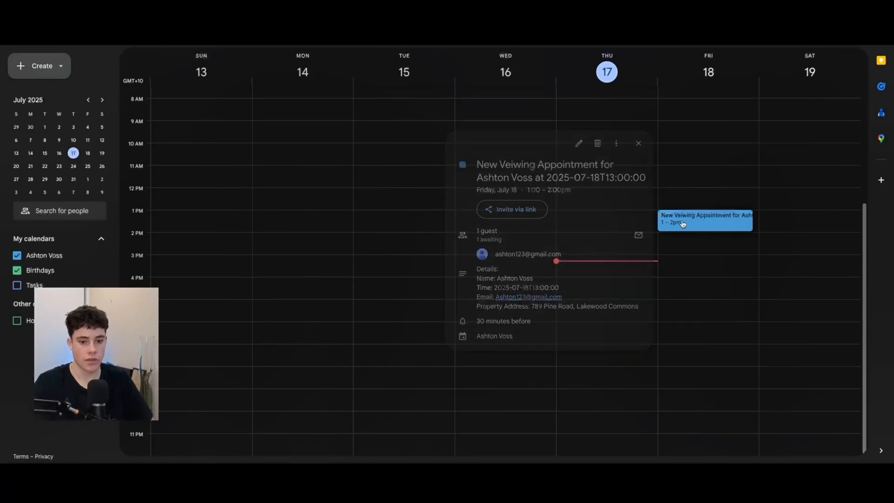
- Check the appointment's description in Google Calendar, and return to n8n to inspect the Google Calendar node's resolved summary expression
drag(228, 349, 56, 316)
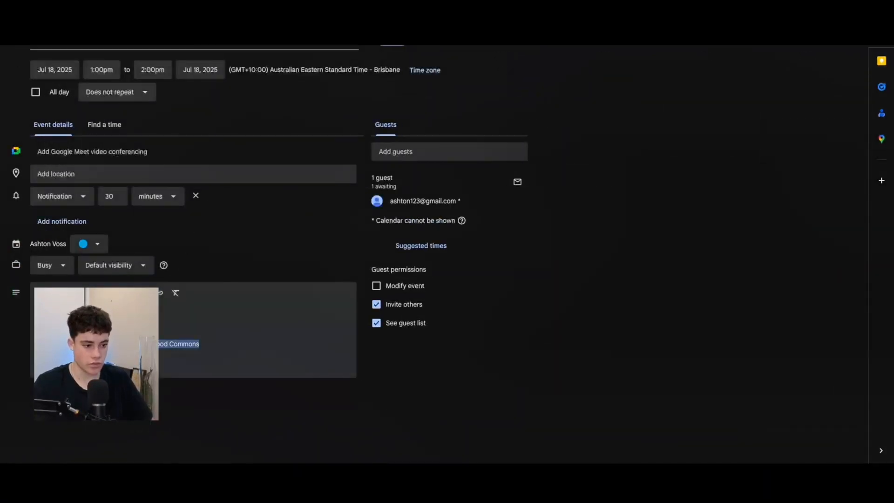
click(217, 341)
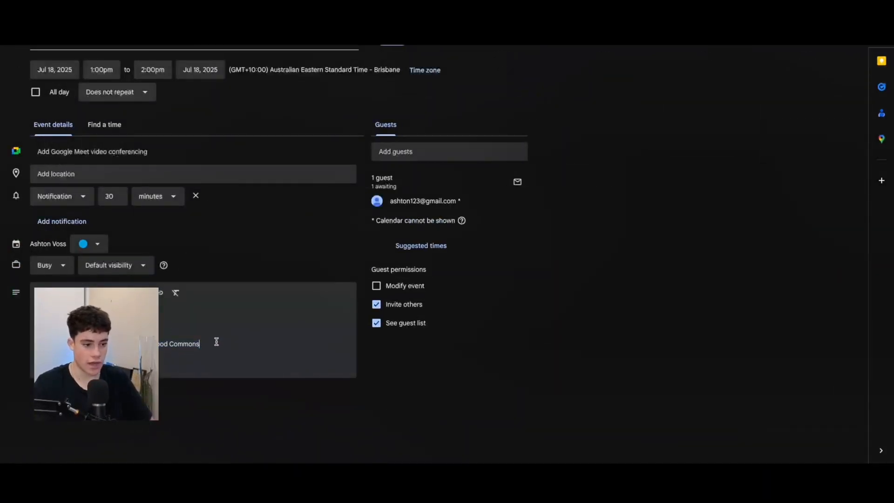
click(96, 47)
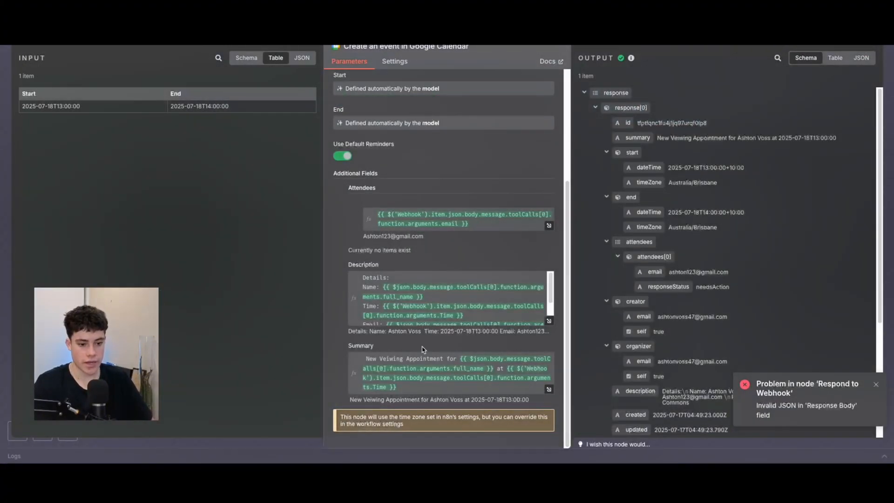
click(549, 390)
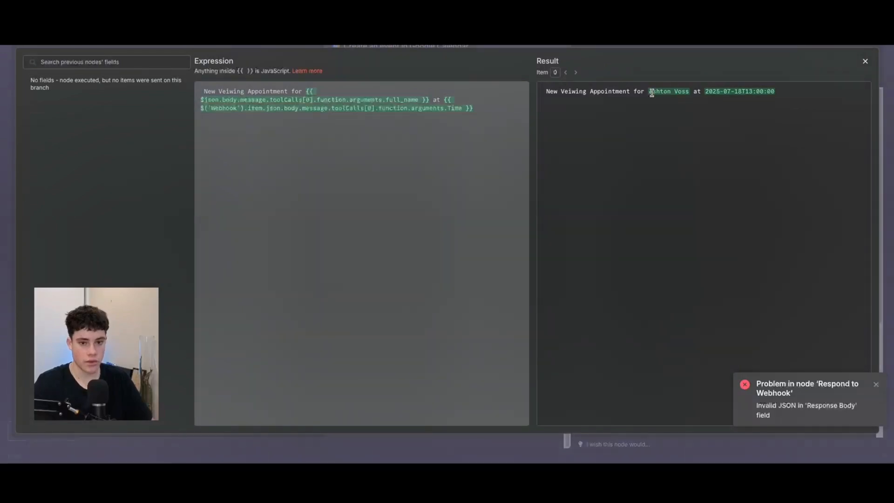
click(865, 62)
key(Escape)
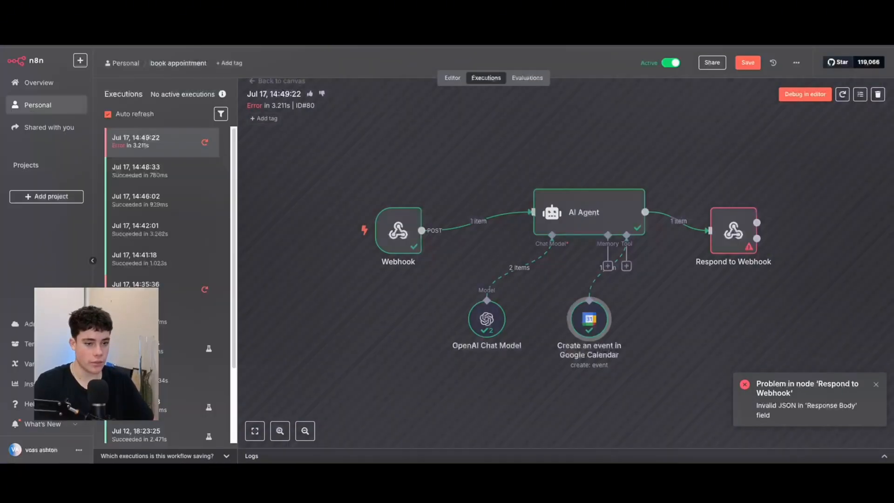
- Inspect the Respond to Webhook node's error and its expanded Response Body, comparing the expression with the resolved toolCallId and result
double_click(734, 234)
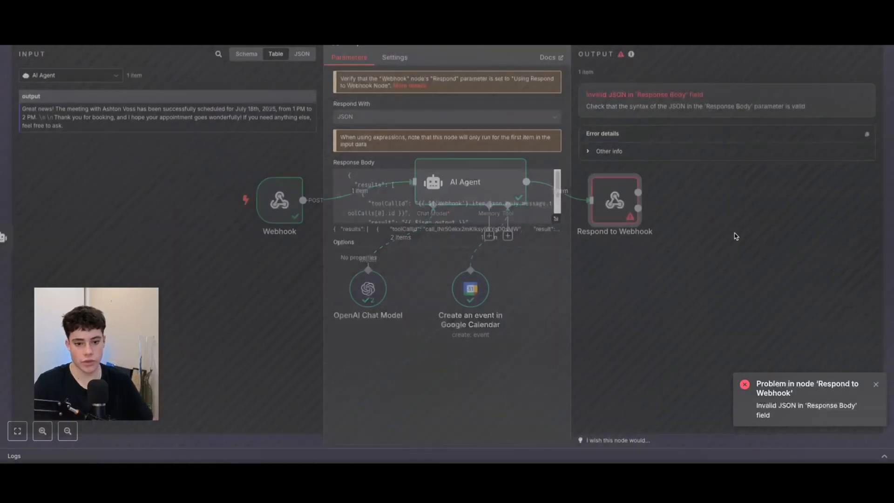
drag(603, 99, 697, 108)
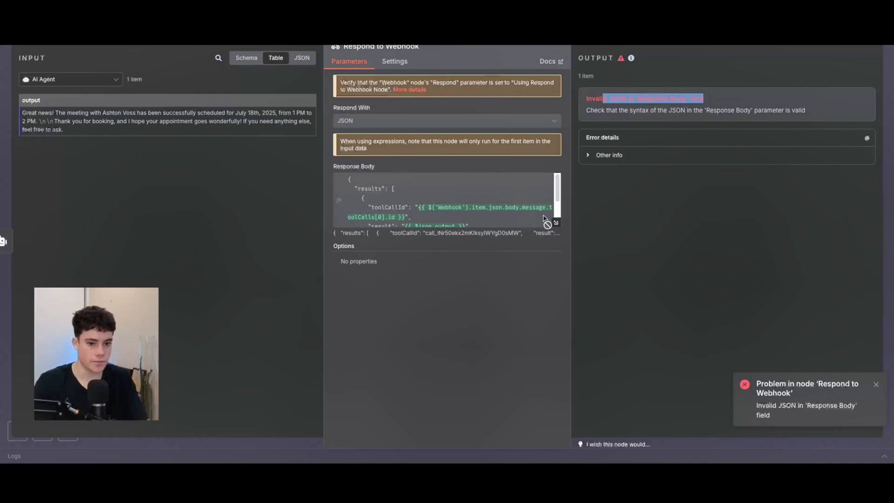
click(558, 224)
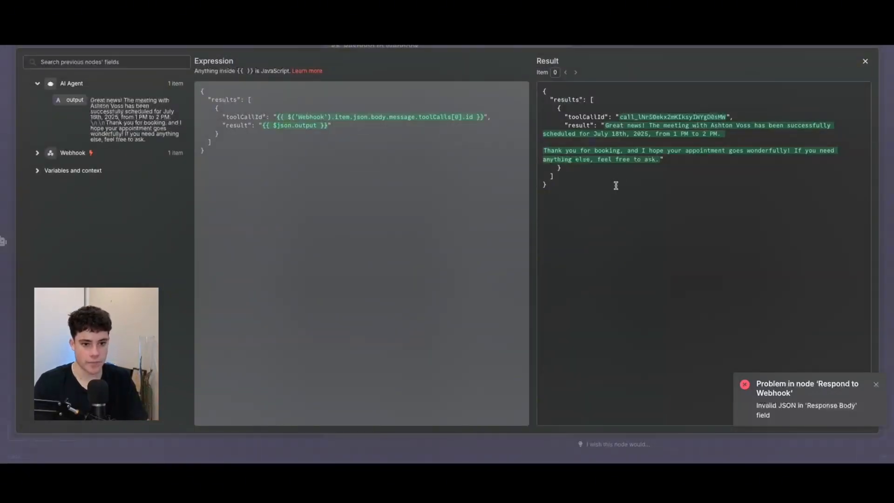
drag(615, 186, 534, 66)
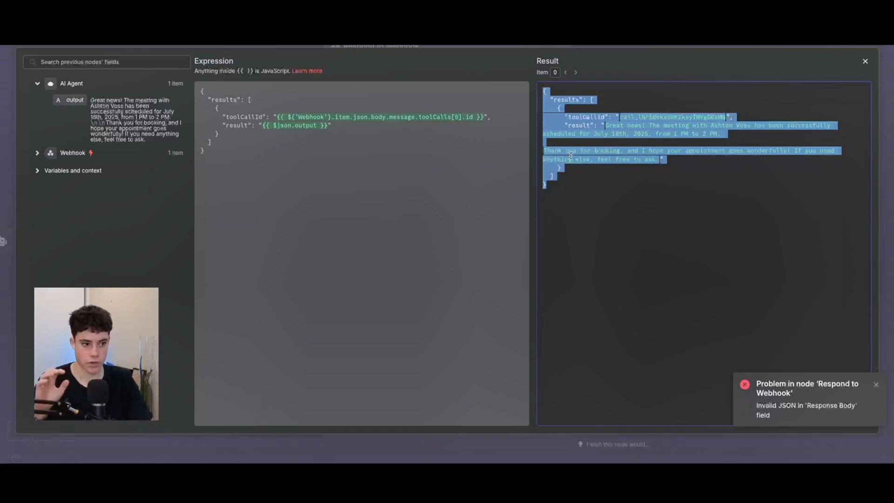
click(613, 115)
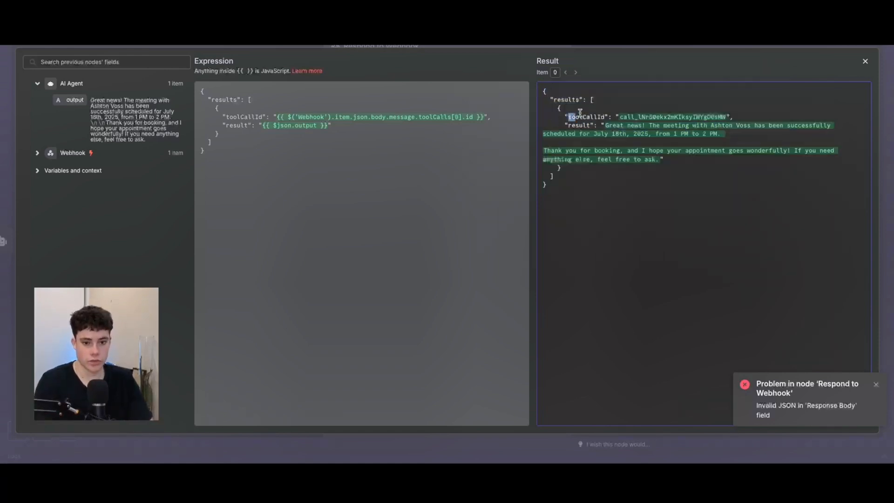
drag(577, 125, 724, 131)
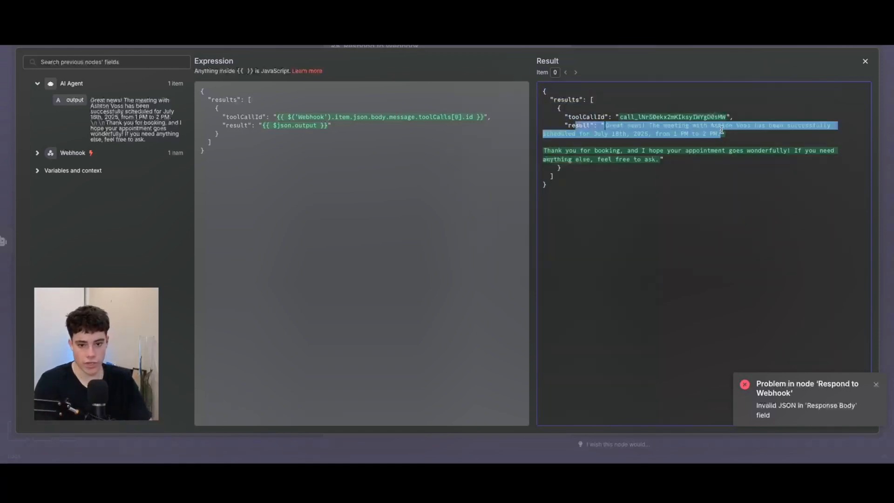
click(725, 131)
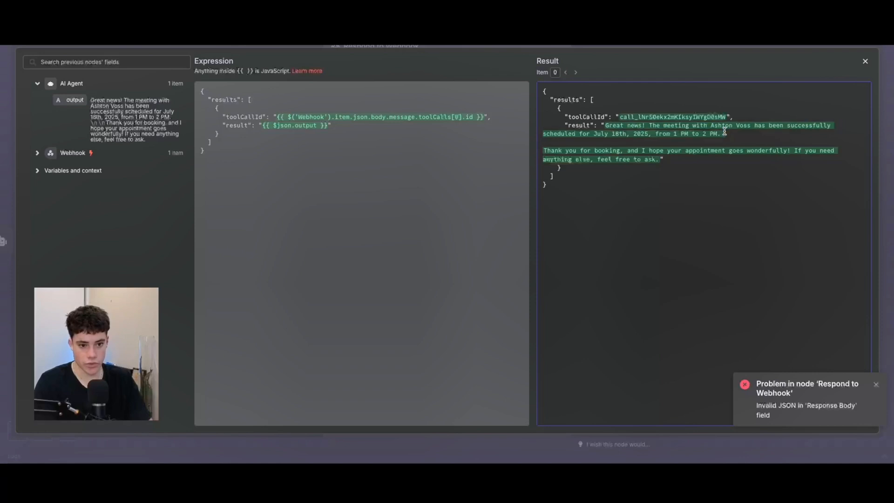
click(864, 61)
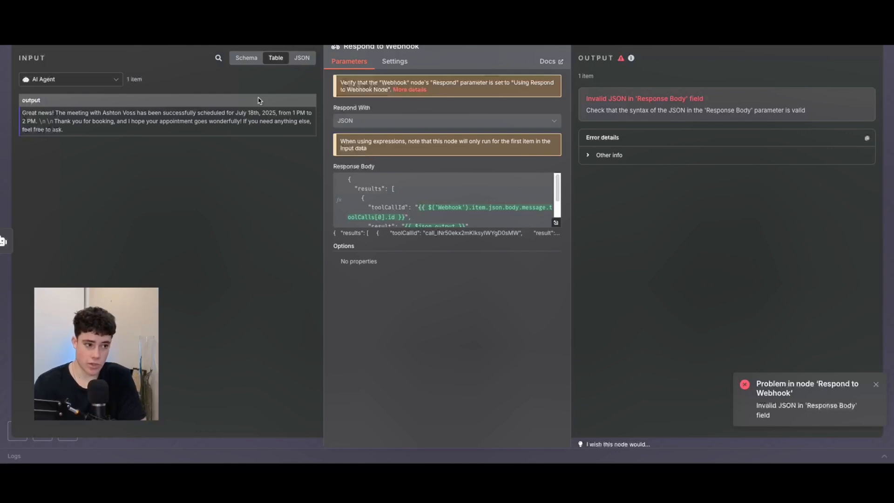
key(Escape)
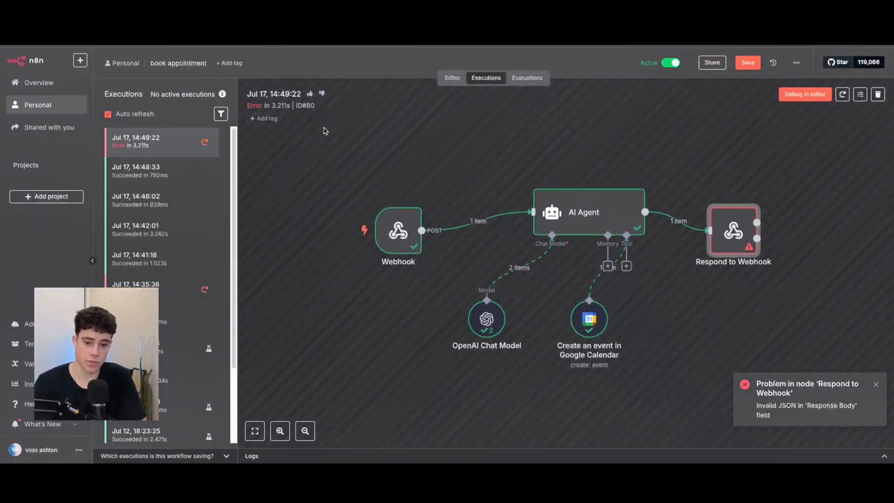